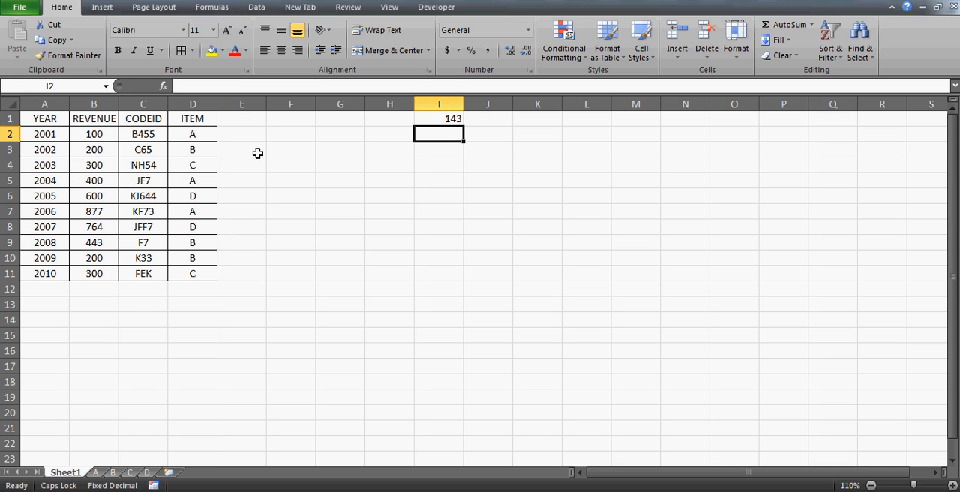
Switch to the Notepad note and read the request about linking main sheet data to other sheets without VBA.
left_click(200, 491)
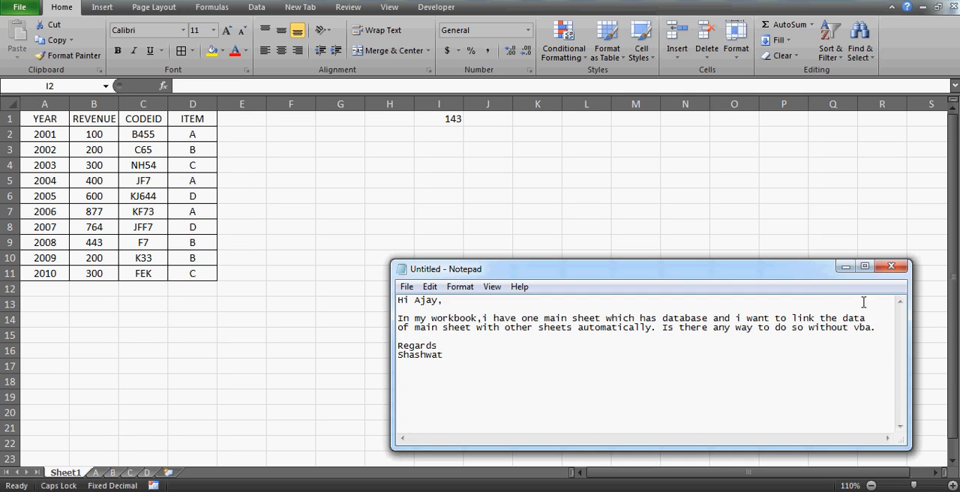
left_click(845, 267)
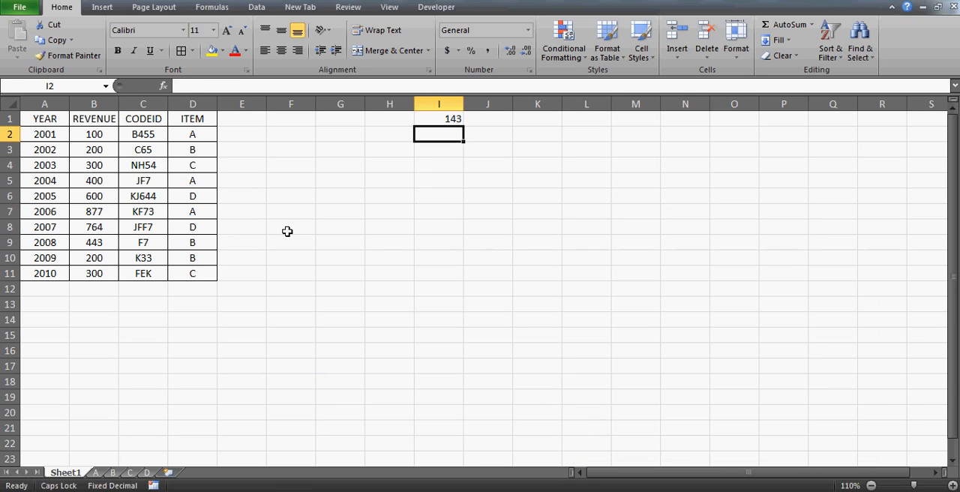
Review the YEAR, REVENUE, CODEID and ITEM columns of the main data table on Sheet1.
left_click(64, 117)
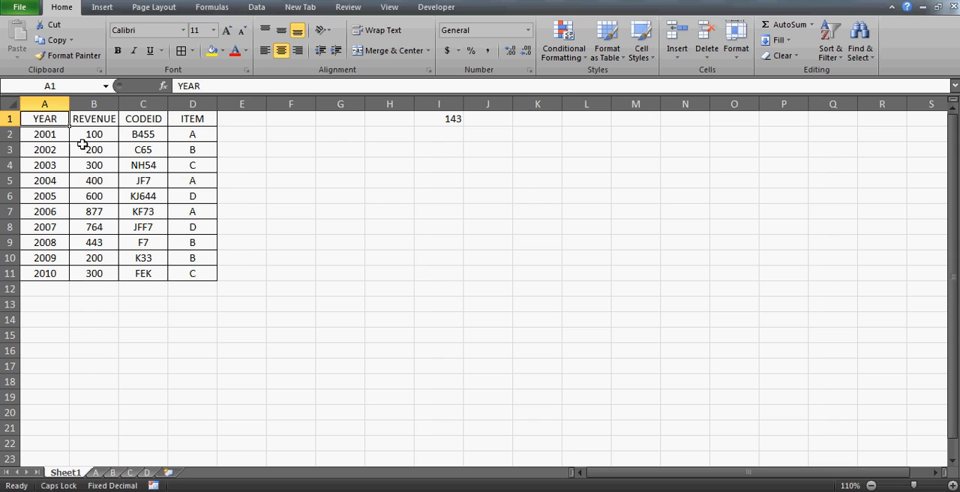
left_click(96, 163)
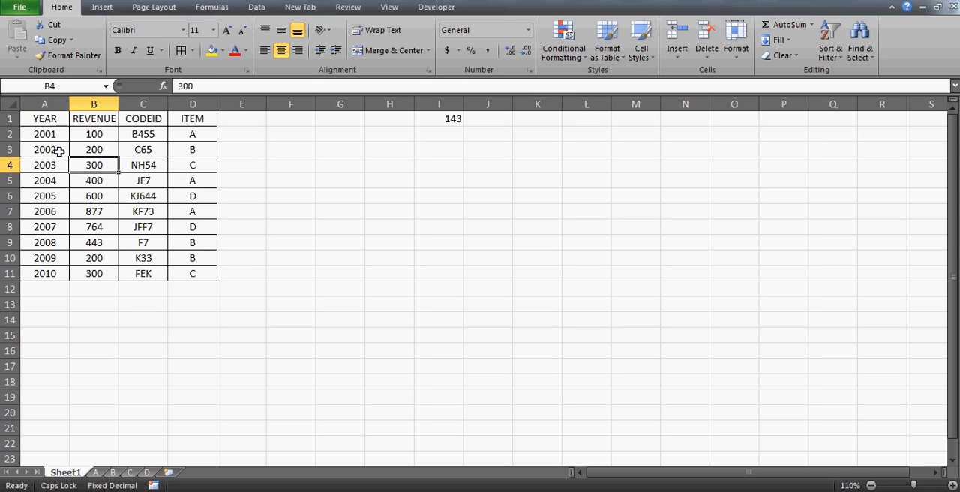
left_click(55, 118)
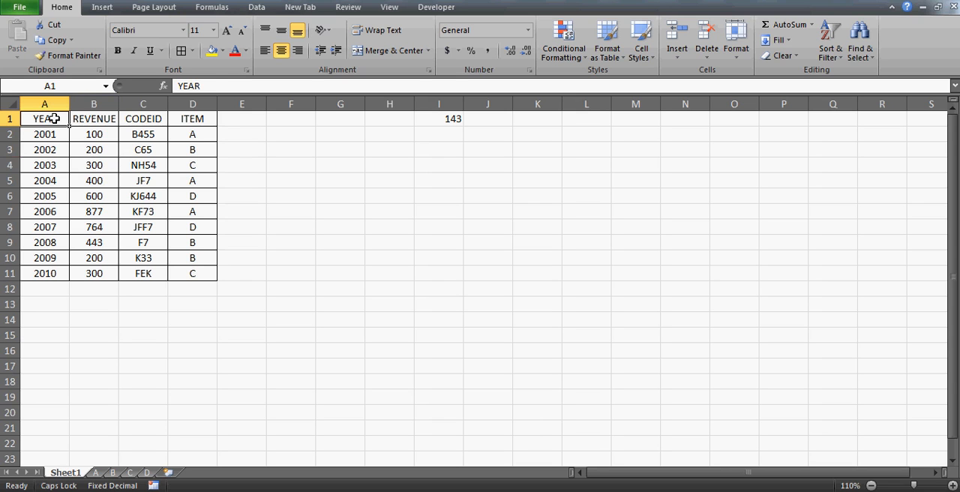
key("Right")
key("Right")
key("Right")
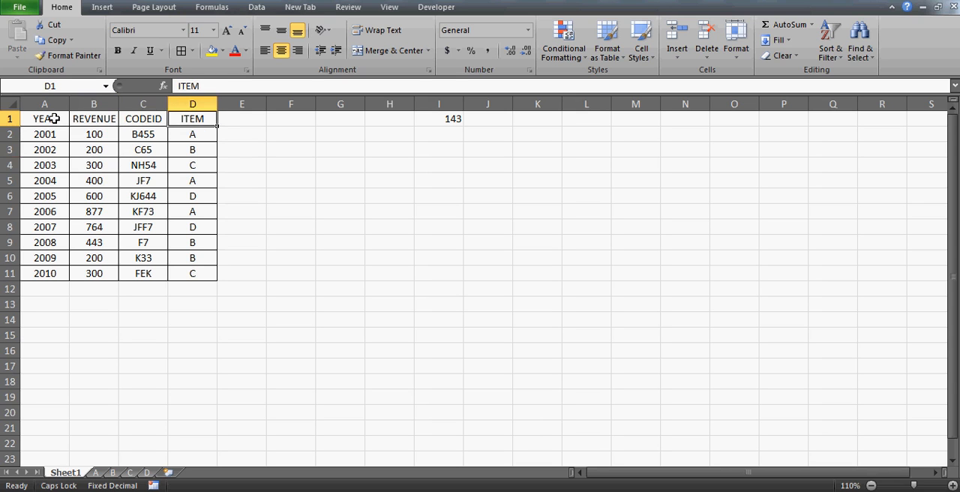
key("Left")
key("Right")
key("Left")
key("Left")
key("Left")
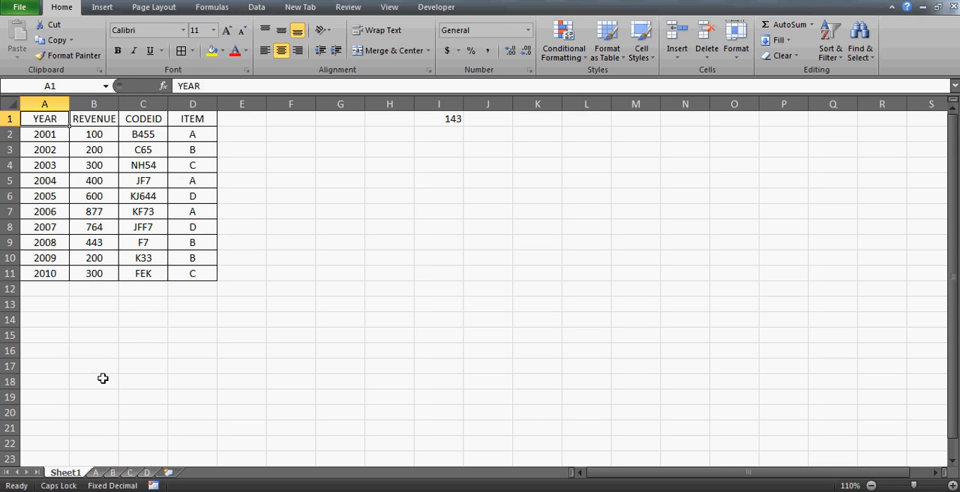
left_click(203, 146)
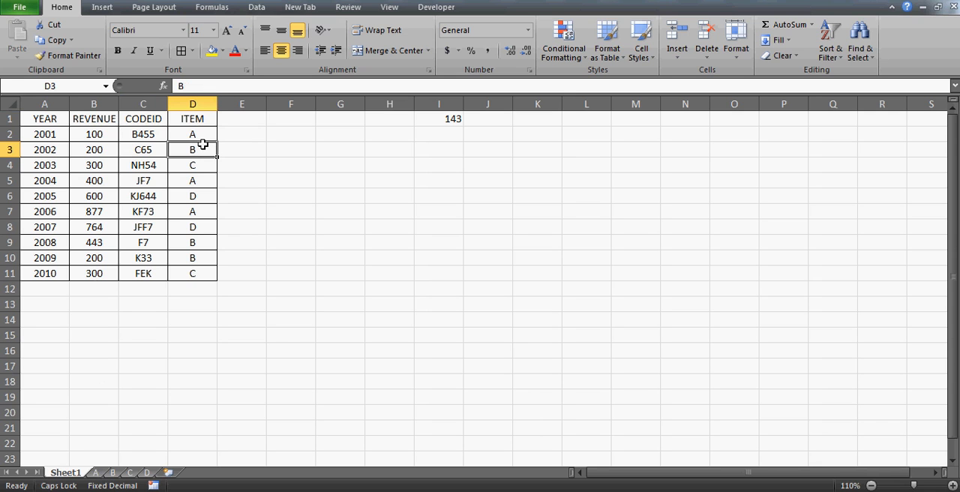
Look through the item sheets A, B, C and D, finishing on sheet A.
left_click(95, 475)
left_click(113, 473)
left_click(130, 473)
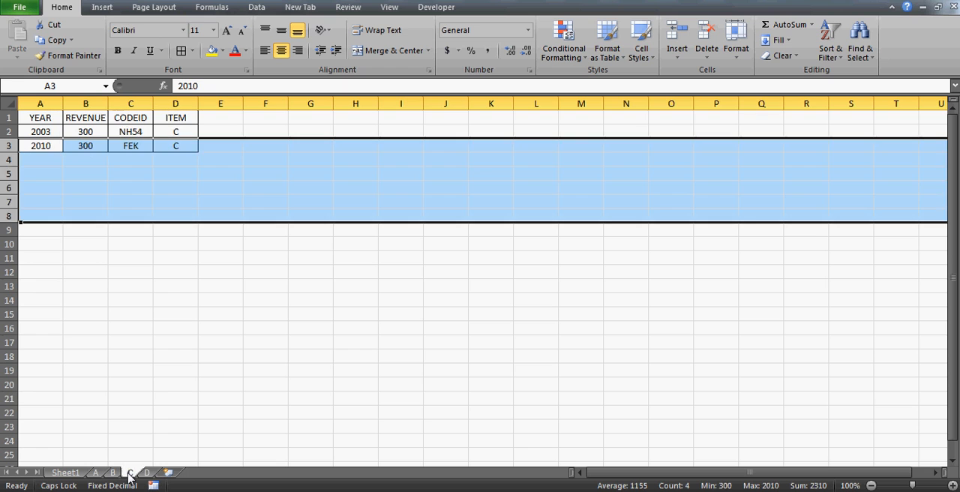
left_click(147, 473)
left_click(96, 473)
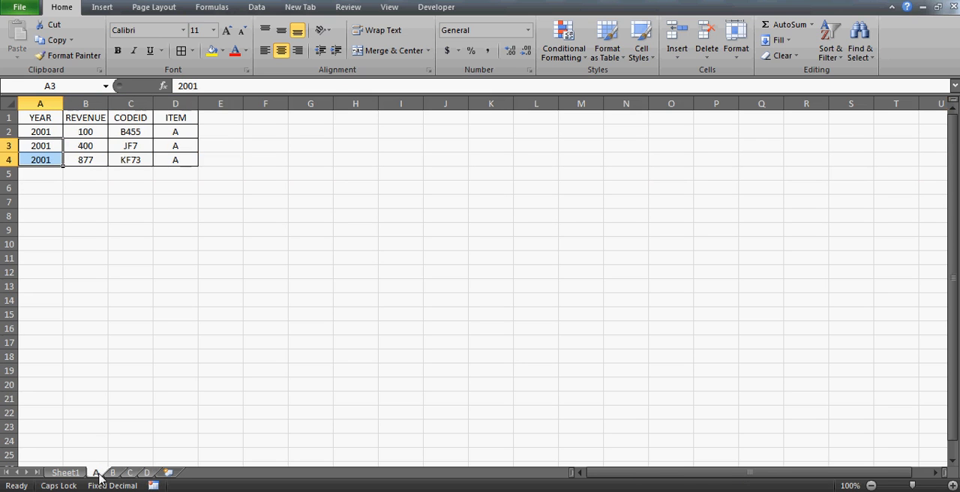
Select the whole table A1:D4 on sheet A to examine its item A records.
left_click(41, 118)
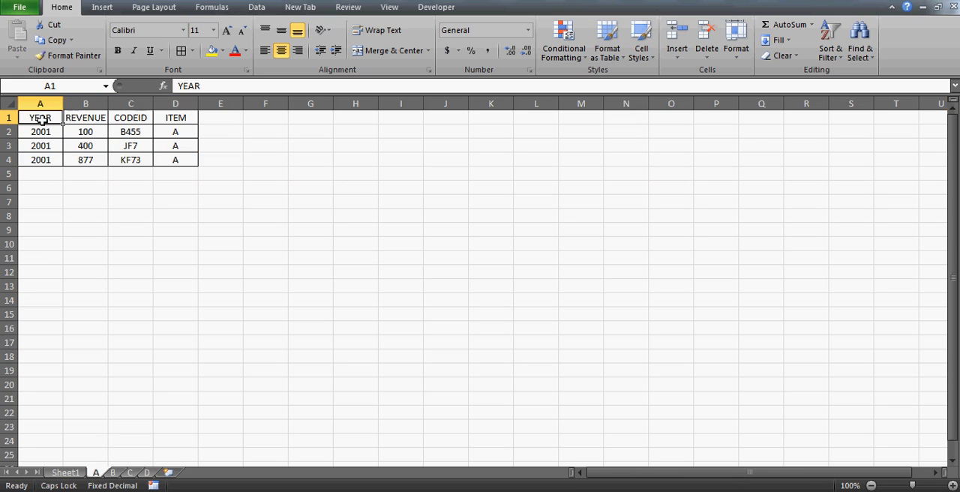
key("shift+Right")
key("shift+Right")
key("shift+Right")
key("shift+Down")
key("shift+Down")
key("shift+Down")
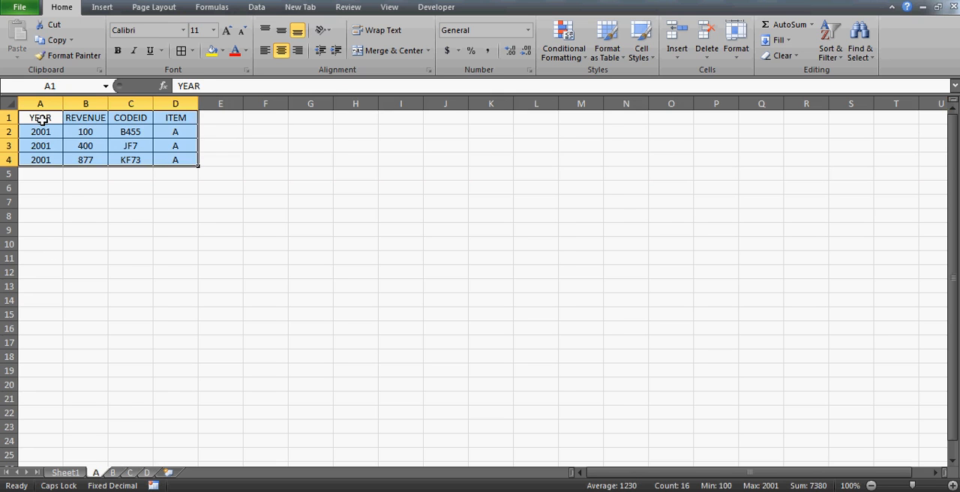
Return to Sheet1 and examine the header row and the first item A record, selecting A2:D2.
left_click(65, 473)
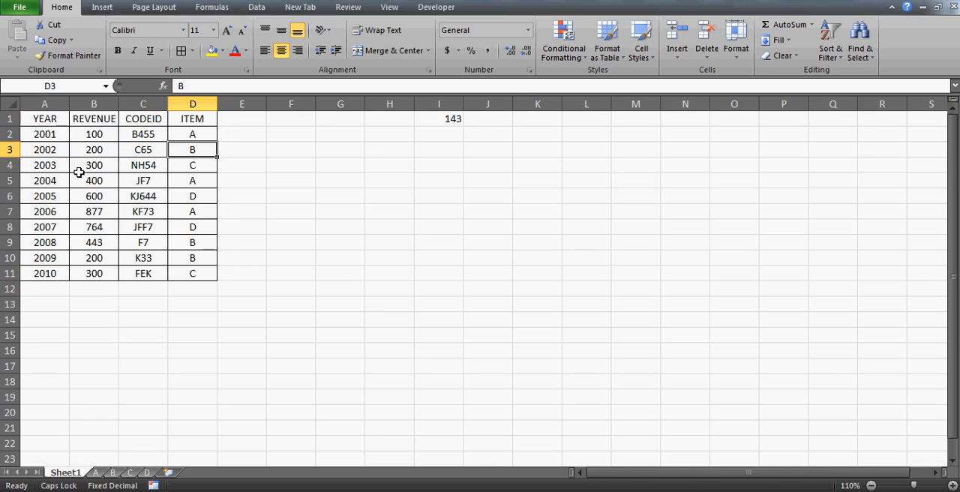
left_click(39, 123)
key("shift+Right")
key("shift+Right")
key("shift+Right")
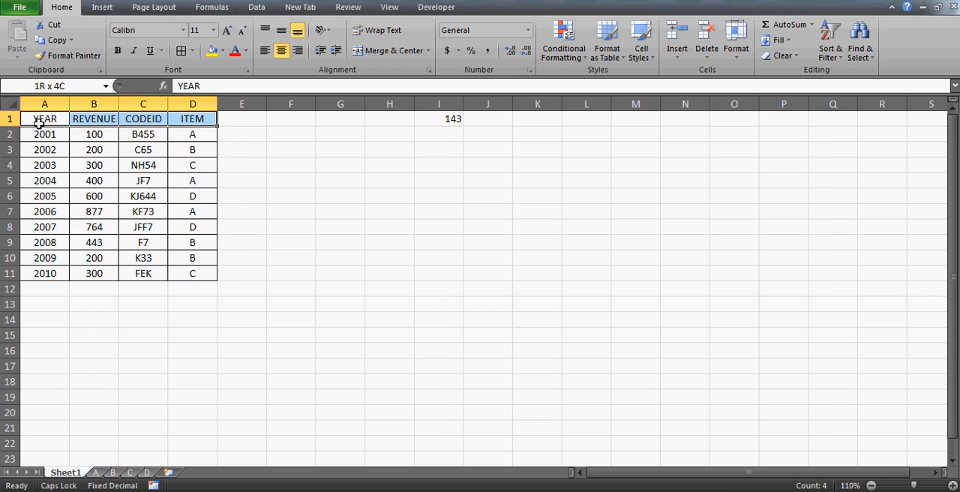
key("shift+Down")
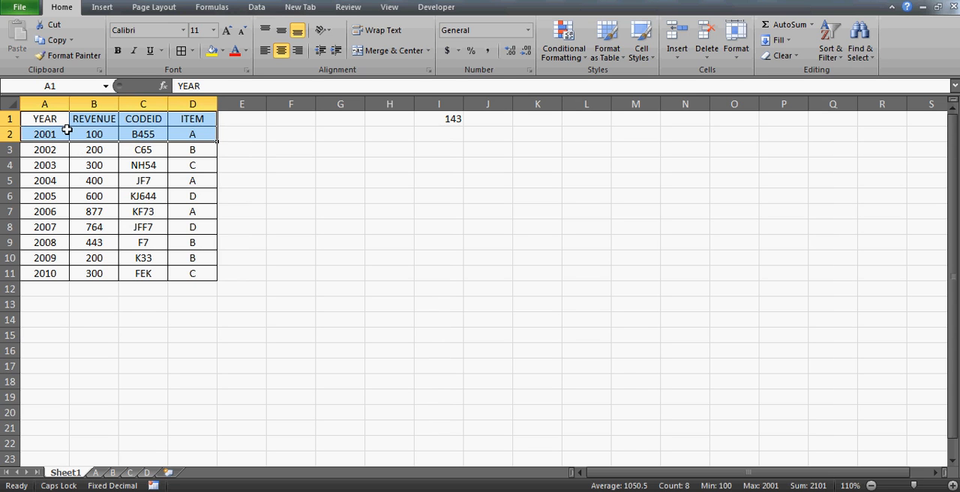
left_click(67, 130)
key("shift+Right")
key("shift+Right")
key("shift+Right")
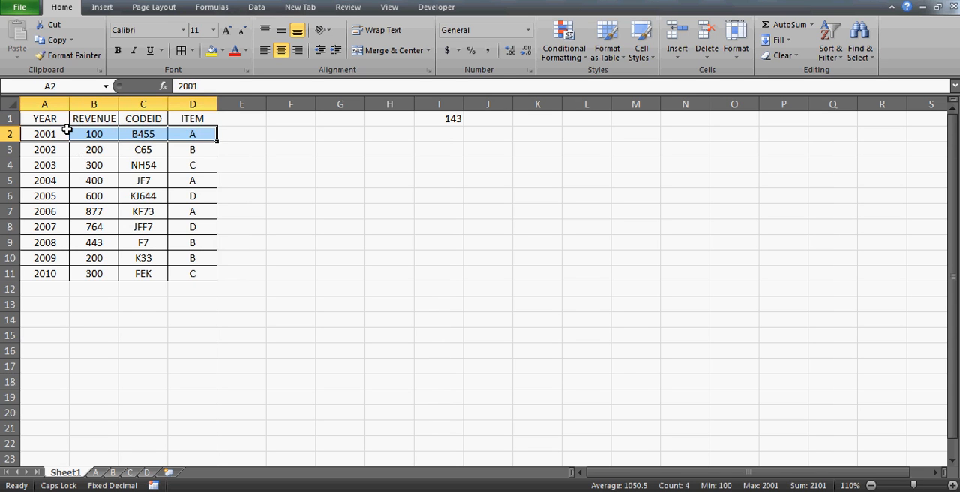
Examine the remaining item A records on Sheet1 by selecting A5:D5 and A7:D7 in turn.
key("Down")
key("Down")
key("Down")
key("Down")
key("Up")
key("shift+Right")
key("shift+Right")
key("shift+Right")
key("Down")
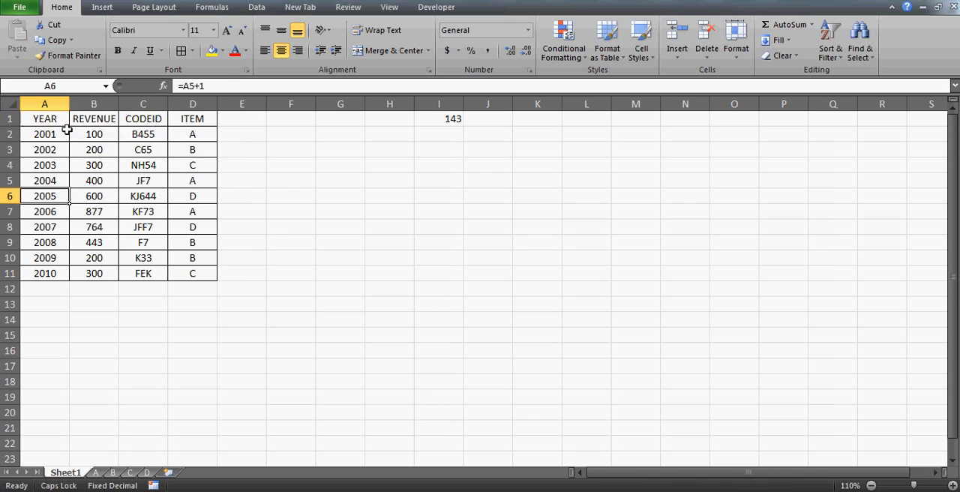
key("Down")
key("Down")
key("Up")
key("shift+Right")
key("shift+Right")
key("shift+Right")
key("Down")
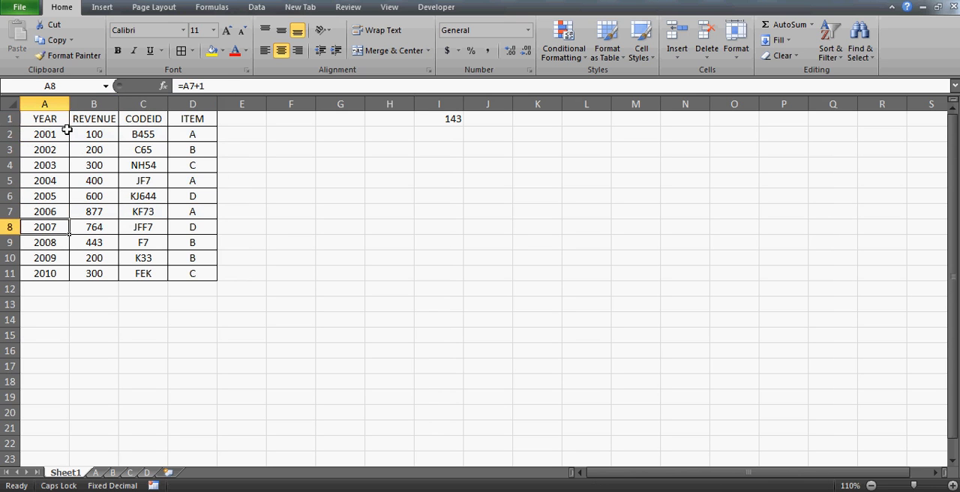
key("Down")
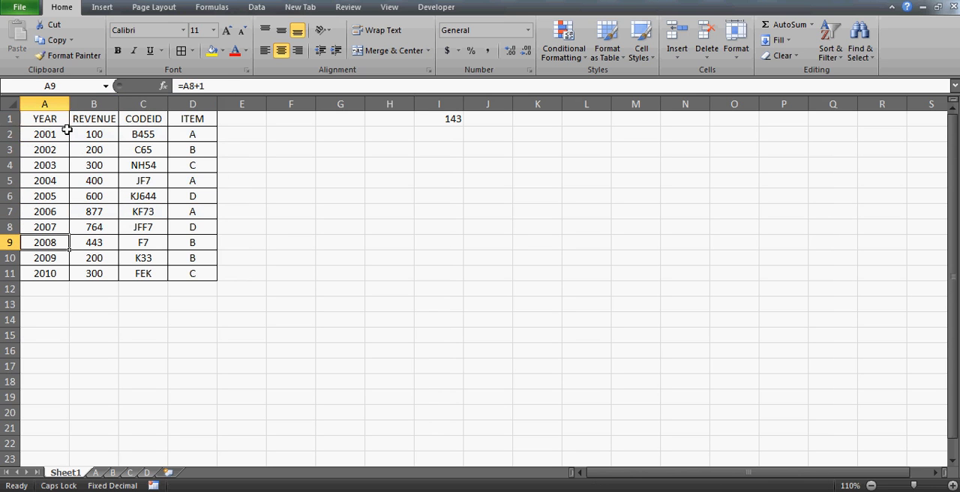
Check the ITEM values in D2:D4 on sheet B.
left_click(97, 473)
left_click(114, 472)
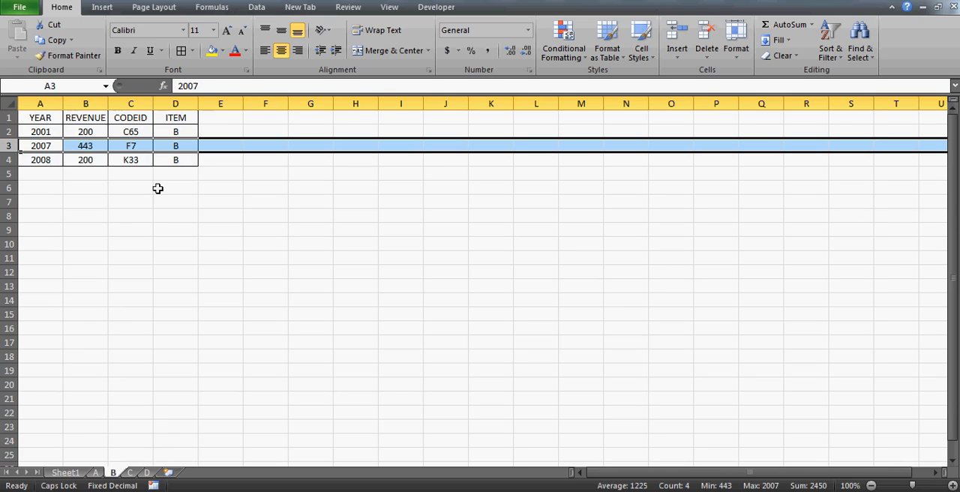
left_click_drag(176, 134, 175, 159)
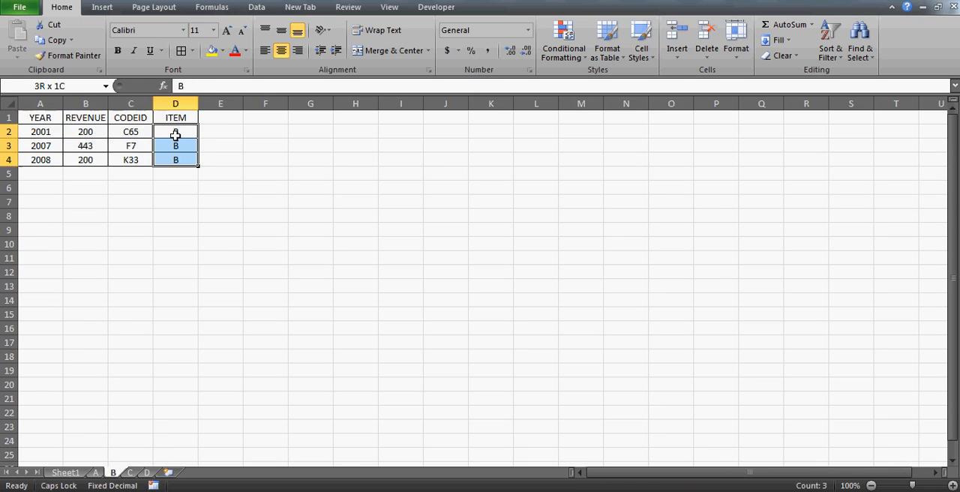
Examine the matching item B records on Sheet1 in rows 3, 9 and 10, finishing on empty cell F5.
left_click(65, 474)
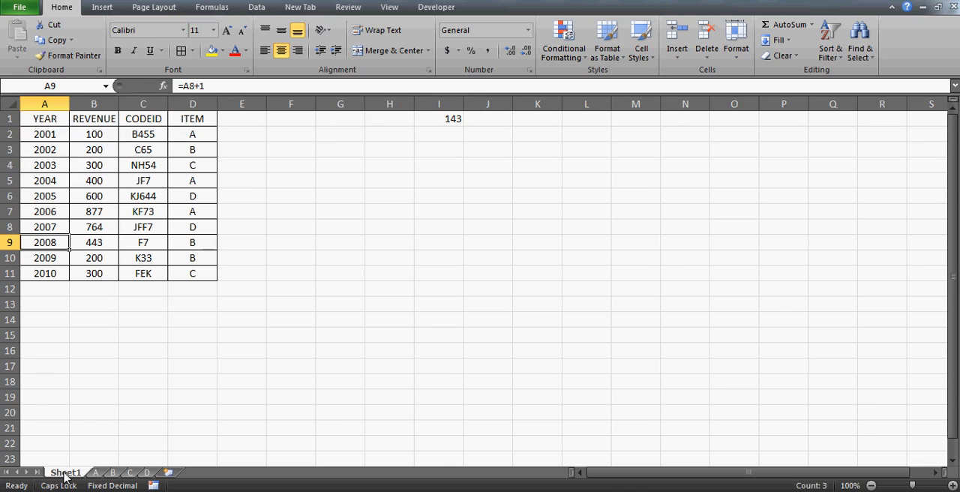
left_click(45, 146)
key("shift+Right")
key("shift+Right")
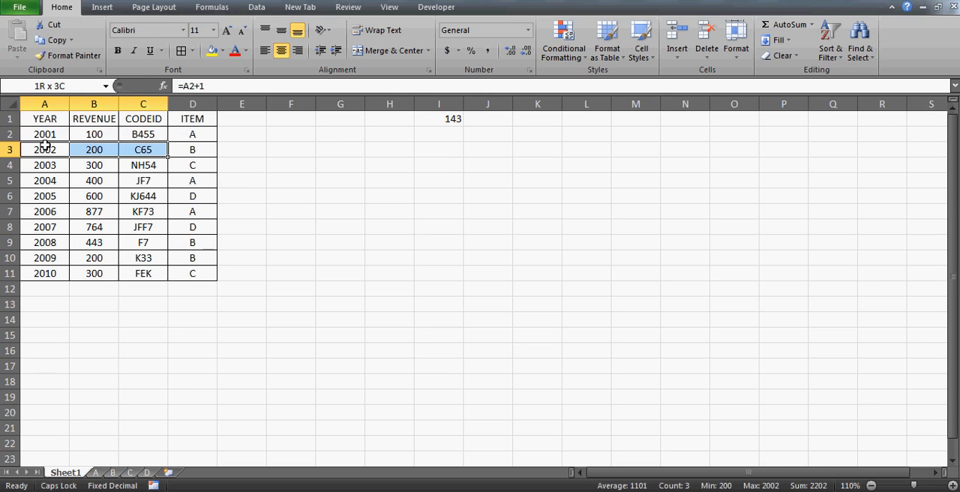
key("shift+Left")
key("Down")
key("Down")
key("Down")
key("Down")
key("Down")
key("Down")
key("shift+Right")
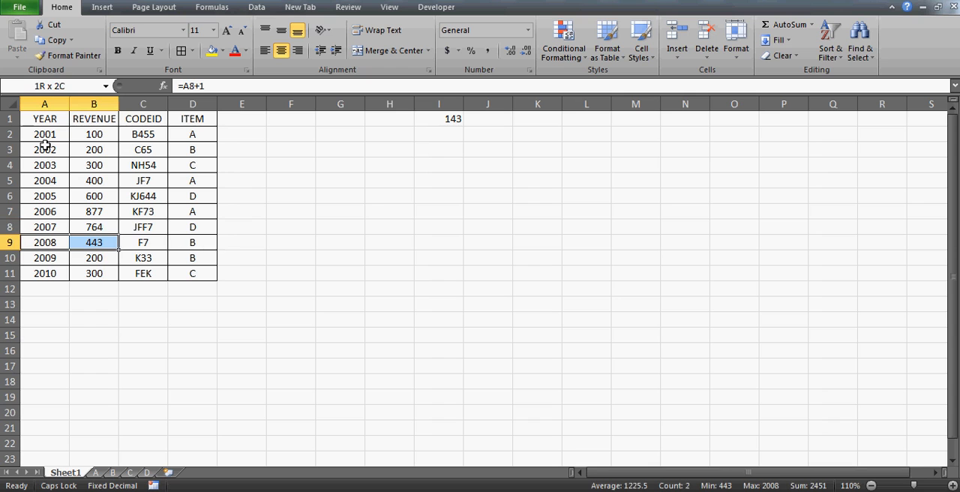
key("shift+Right")
key("shift+Right")
key("shift+Down")
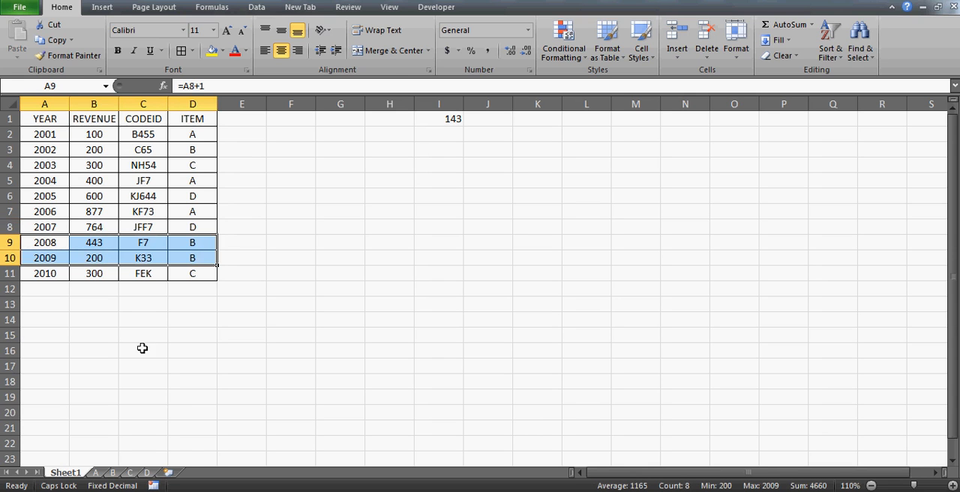
left_click(300, 175)
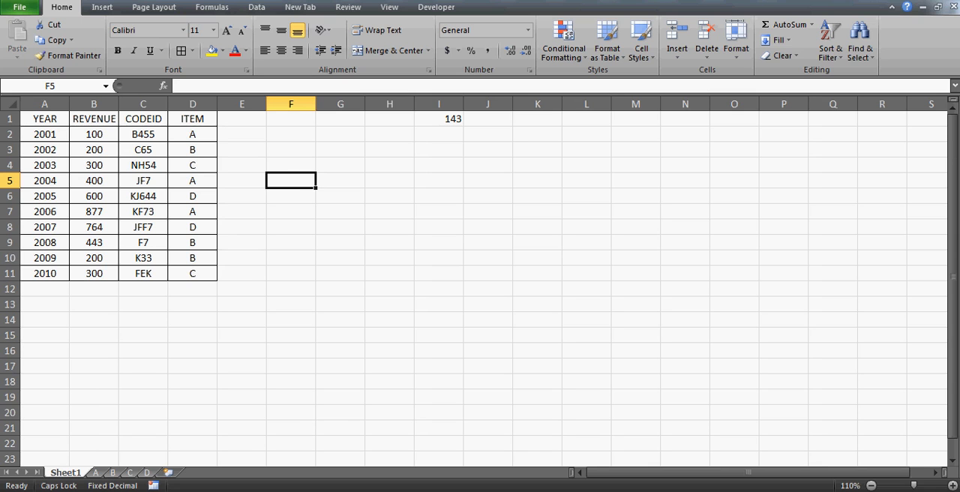
Switch to the browser, open the Video Tutorial page of excelvbalover.com and browse its listing as far as the INDEX and Indirect topics.
left_click(255, 491)
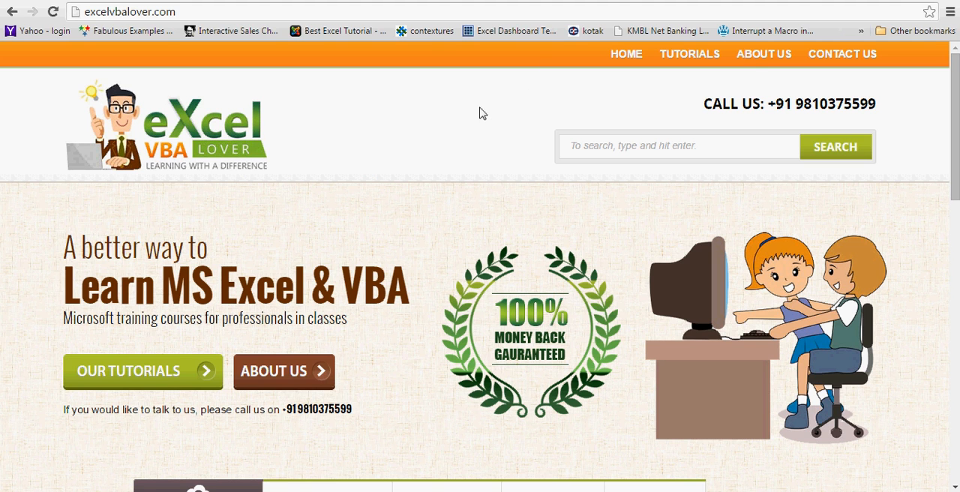
mouse_move(670, 67)
mouse_move(699, 52)
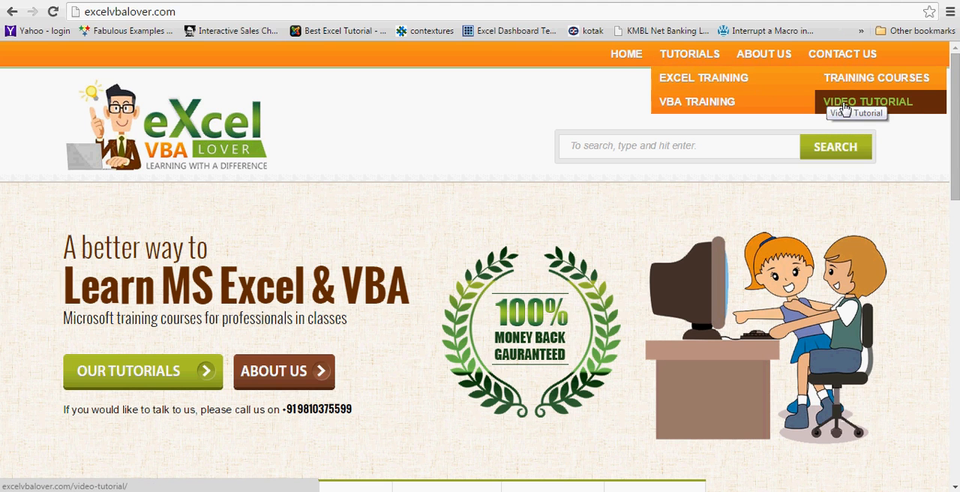
left_click(890, 107)
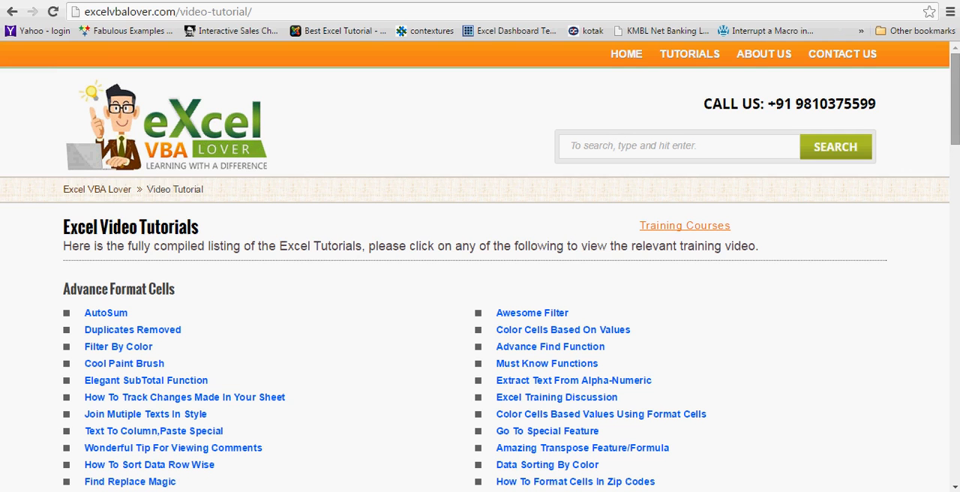
left_click_drag(956, 113, 956, 289)
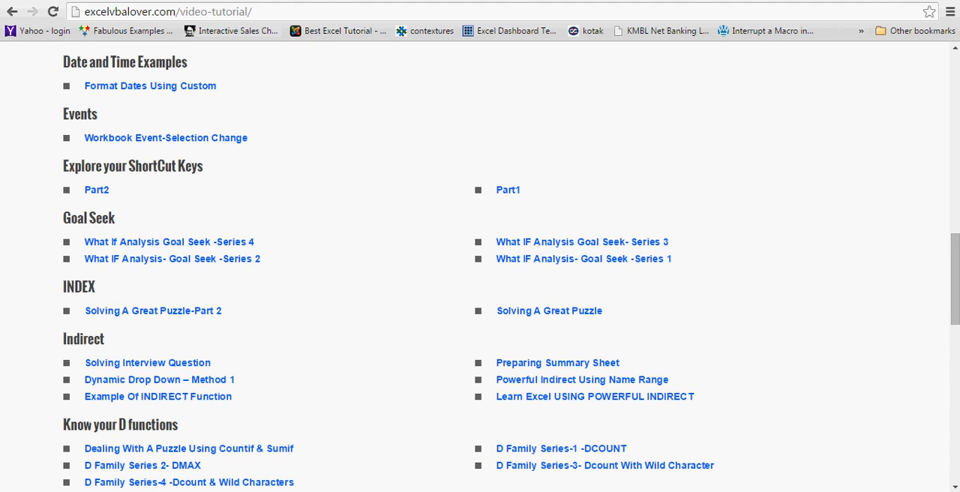
Switch back to the Excel workbook and review the Sheet1 table header and the existing item A records on sheet A.
key("alt+Tab")
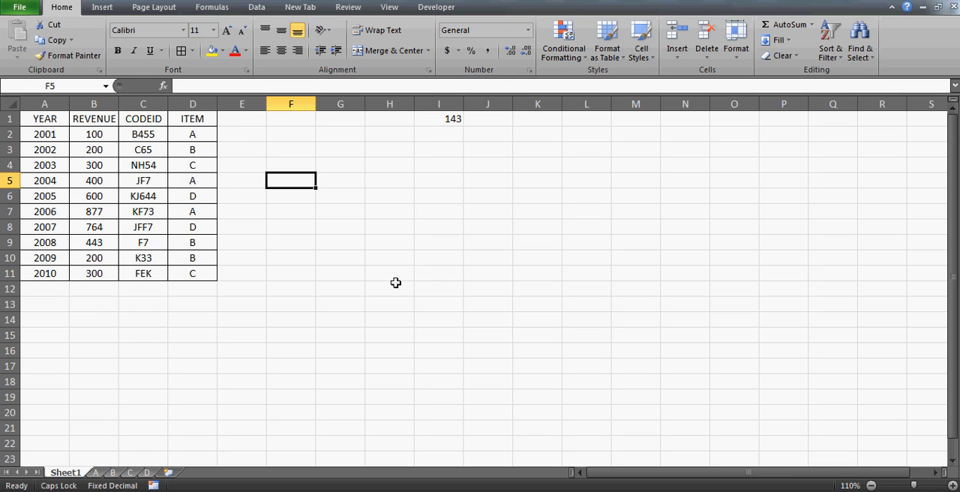
left_click(53, 120)
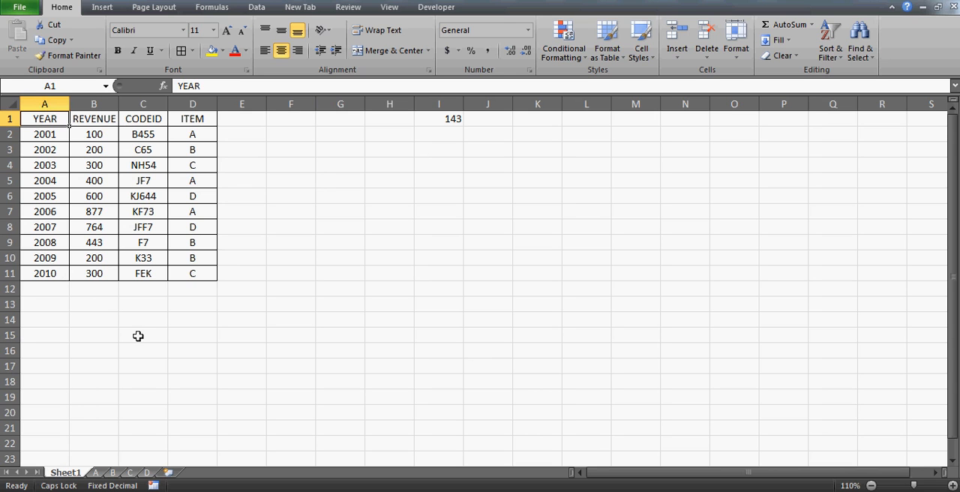
left_click(95, 472)
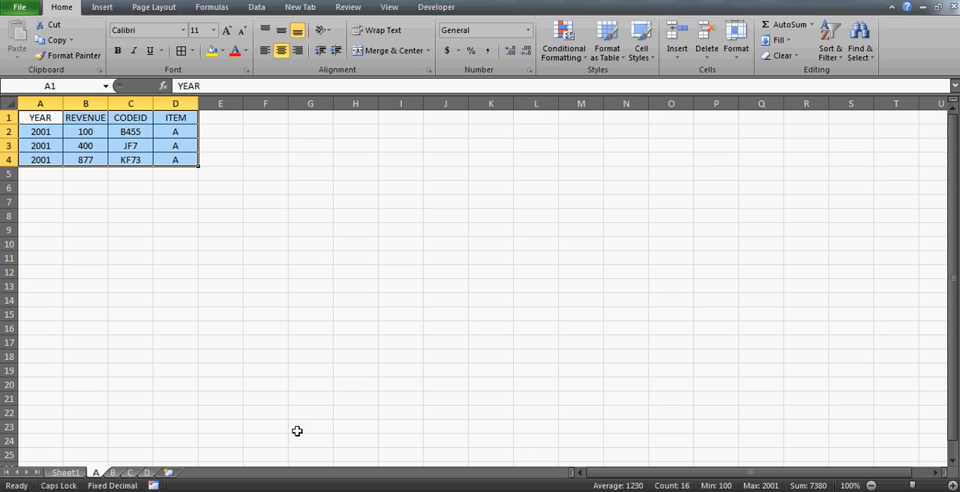
left_click(54, 120)
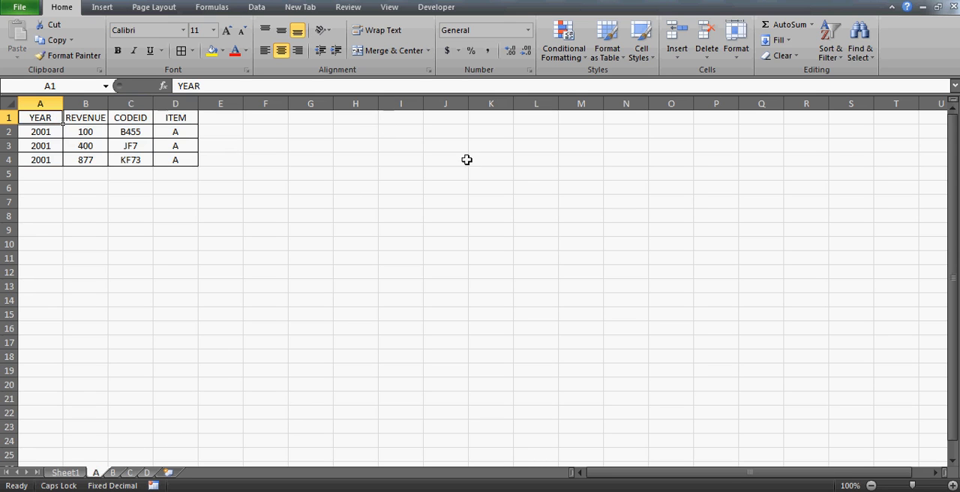
left_click(437, 111)
left_click(39, 129)
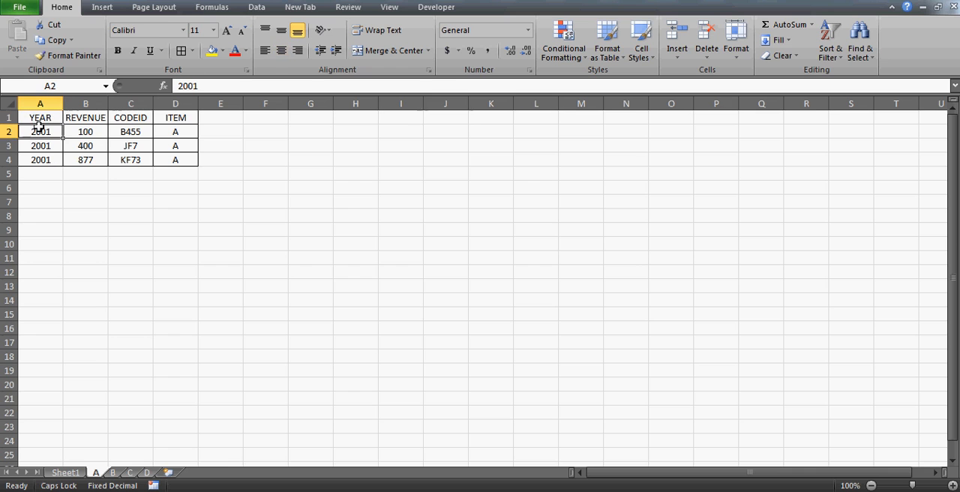
Clear the existing item A records from A2:D4 on sheet A.
key("shift+Right")
key("shift+Right")
key("shift+Right")
key("shift+Down")
key("shift+Down")
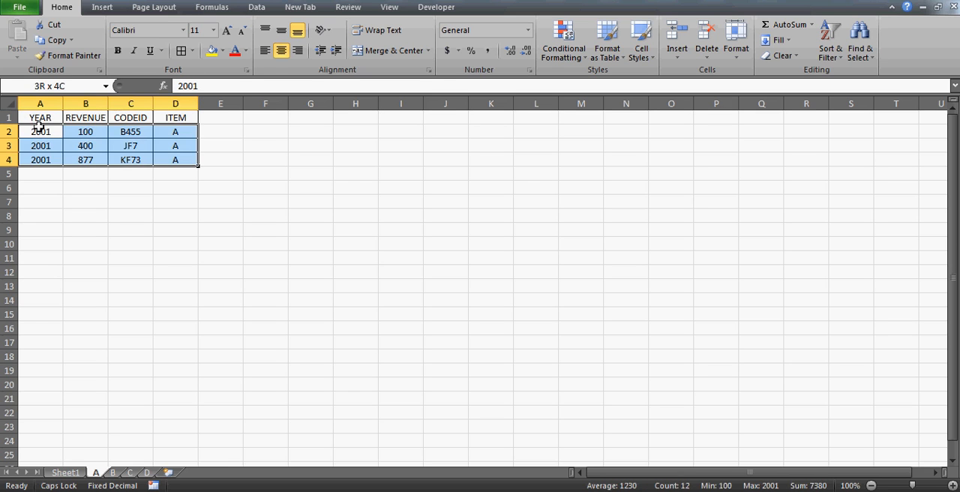
key("Delete")
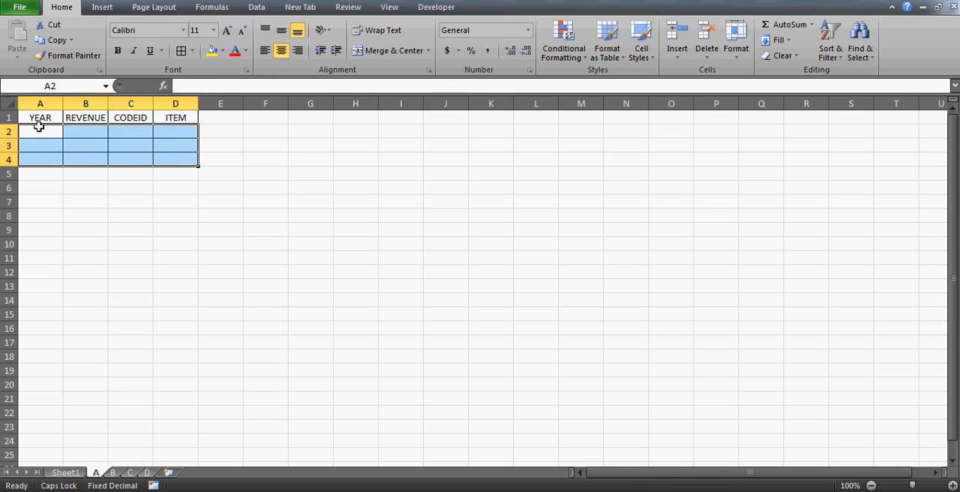
Clear the existing item B records from A2:D4 on sheet B.
left_click(113, 472)
left_click(58, 130)
key("shift+Right")
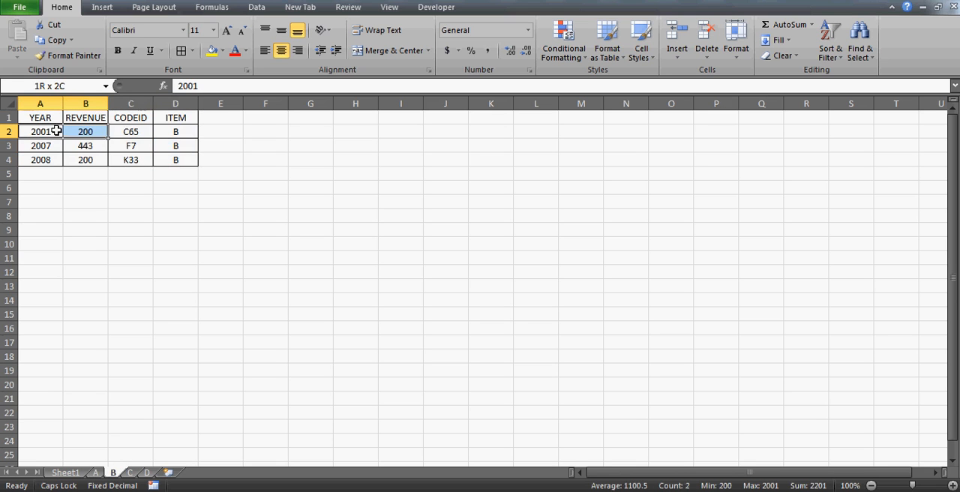
key("shift+Right")
key("shift+Right")
key("shift+Down")
key("shift+Down")
key("Delete")
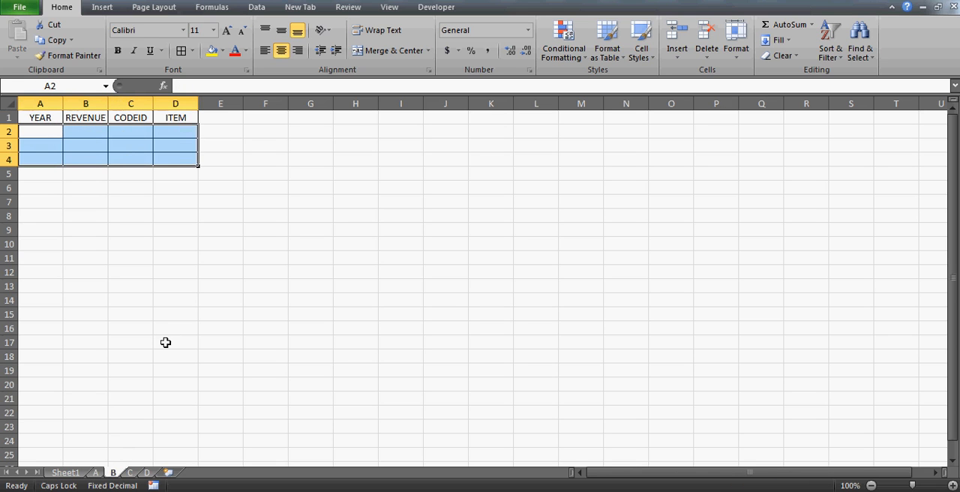
Group sheets A through D and delete rows 2 to 16 on all of them, keeping only the header row.
left_click(100, 473)
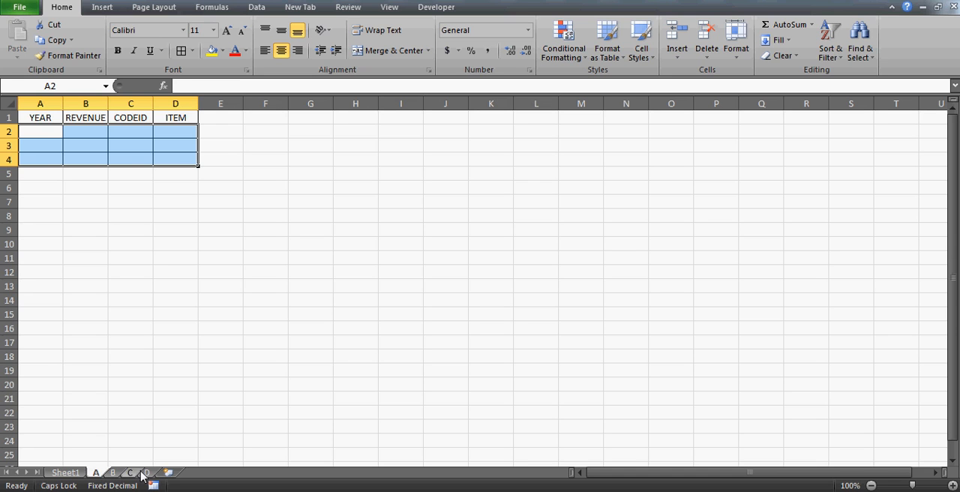
left_click(148, 473, "shift")
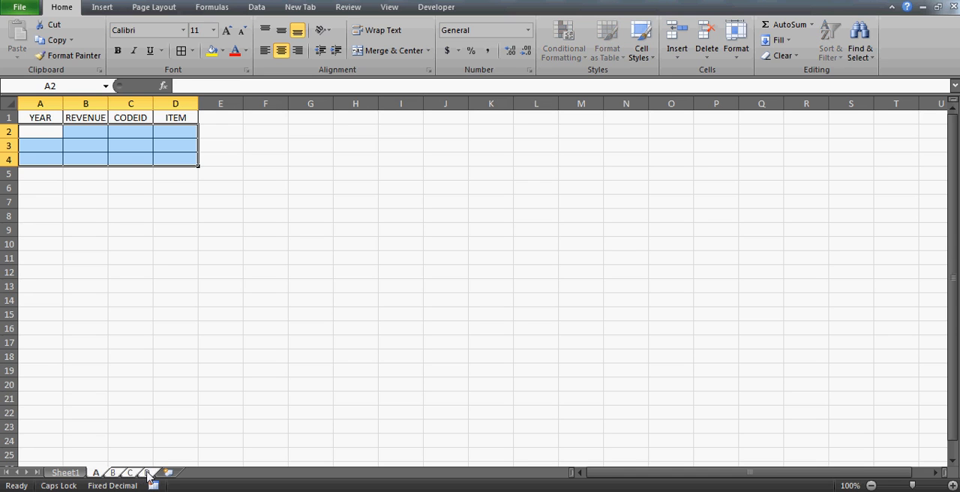
left_click(7, 131)
left_click_drag(7, 131, 19, 335)
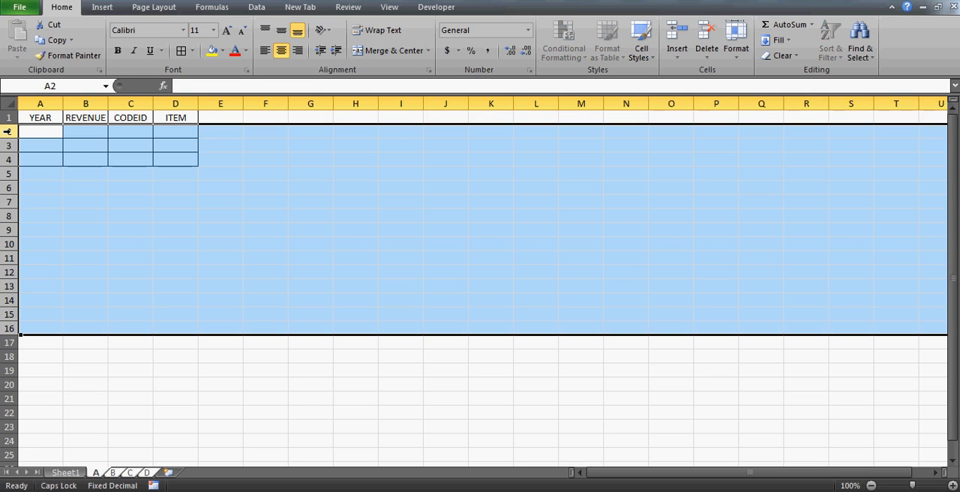
key("alt+e")
key("d")
key("Down")
key("Up")
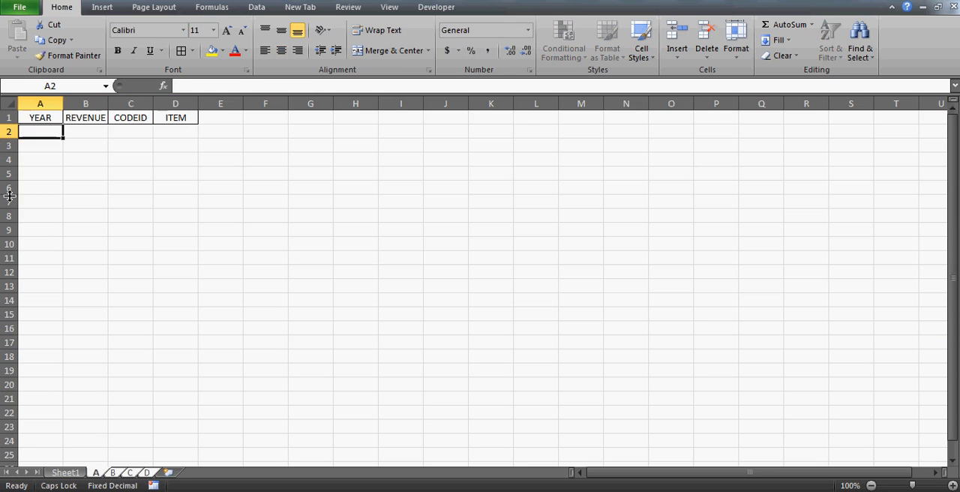
Ungroup the sheets and check the rows below the header on sheets A, B, C and D, finishing on Sheet1.
left_click(68, 473)
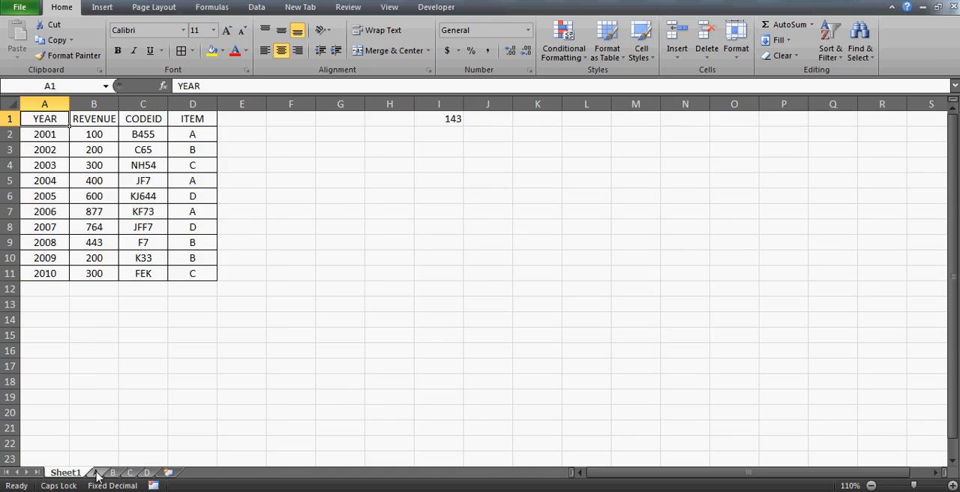
left_click(96, 474)
left_click(112, 474)
left_click(130, 473)
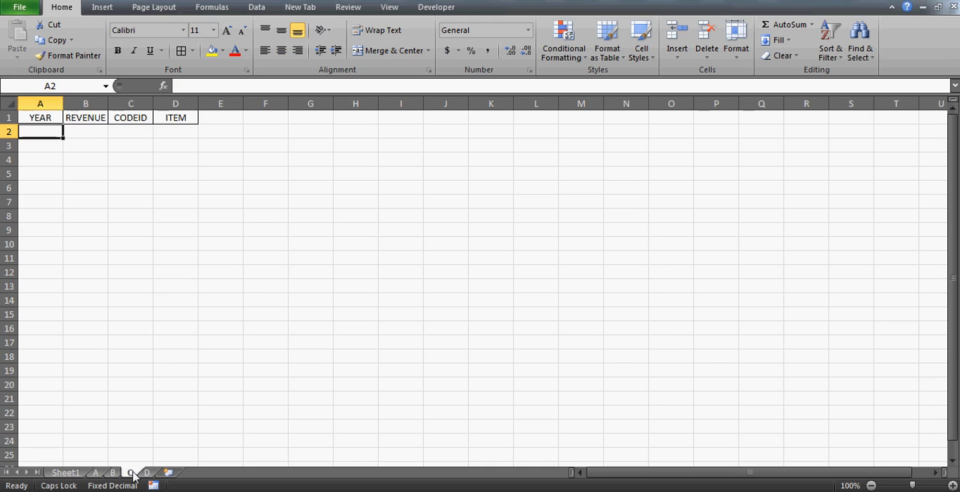
left_click(147, 473)
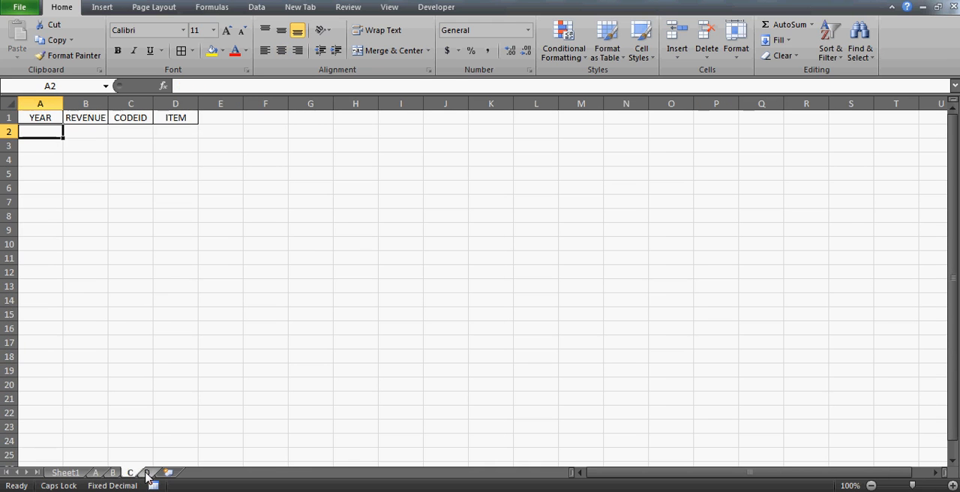
left_click(82, 474)
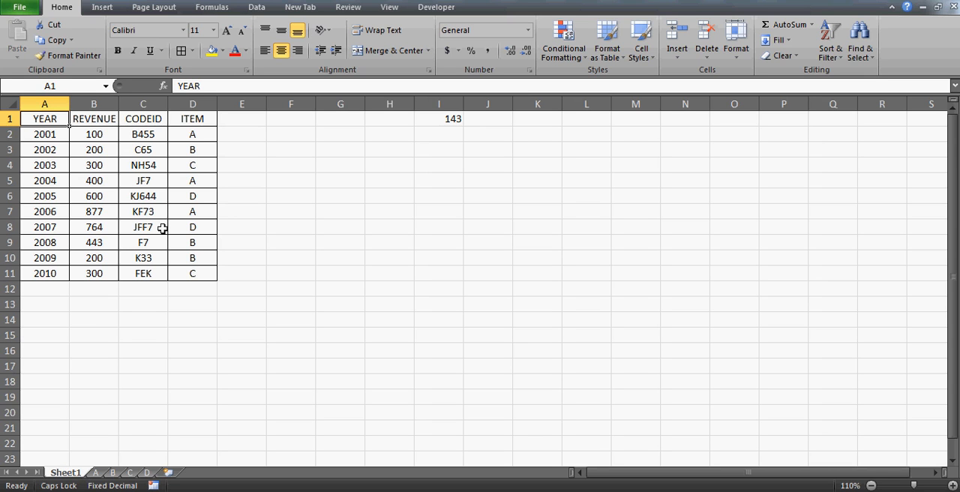
Examine the YEAR, REVENUE, CODEID and ITEM values of the first record in row 2 of Sheet1.
left_click(57, 135)
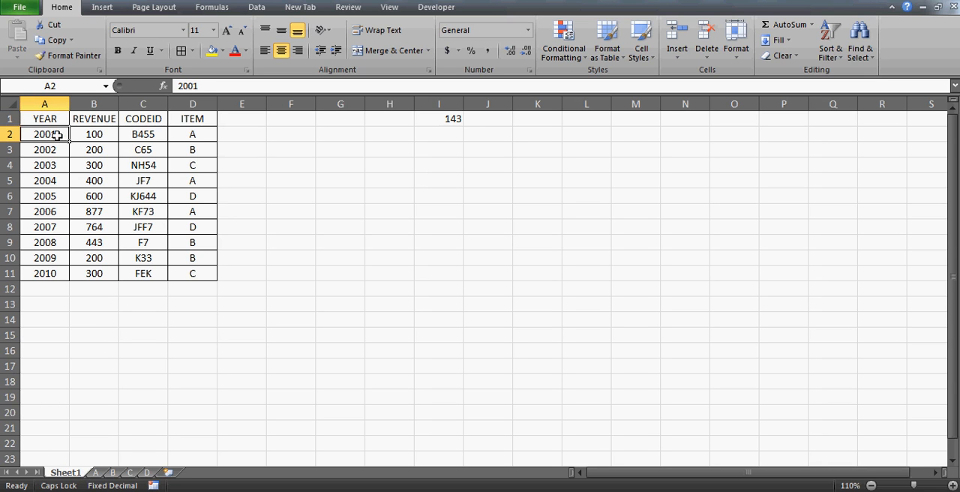
key("Right")
key("Right")
key("Right")
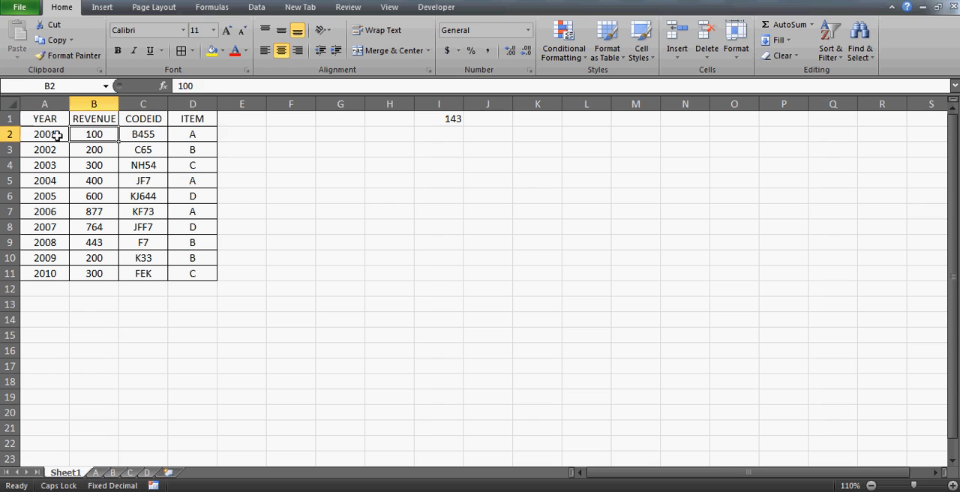
key("Down")
key("Up")
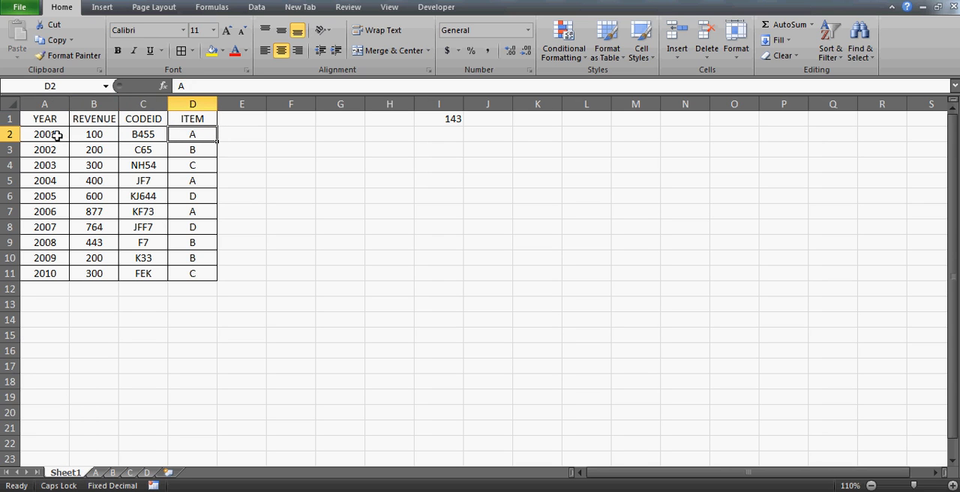
key("Left")
key("Left")
key("Left")
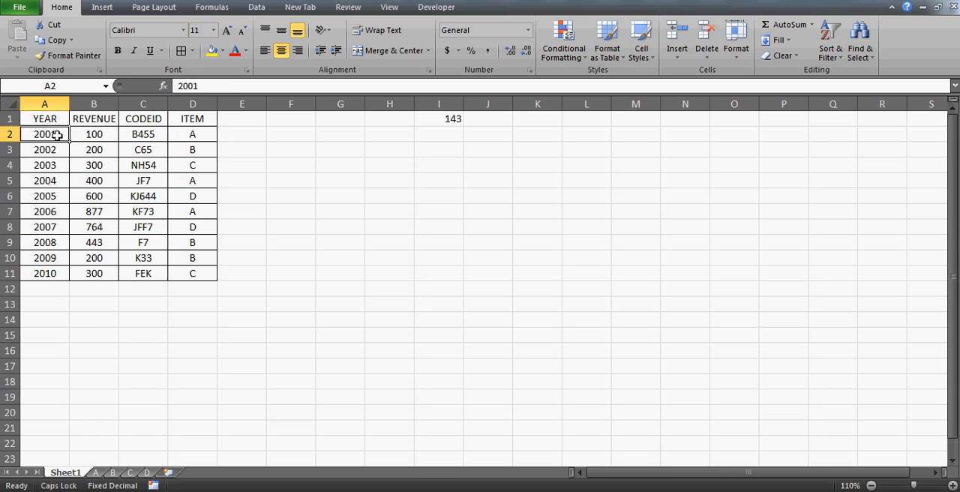
Examine individual records on Sheet1 as whole rows, from row 2 down to row 10.
key("shift+space")
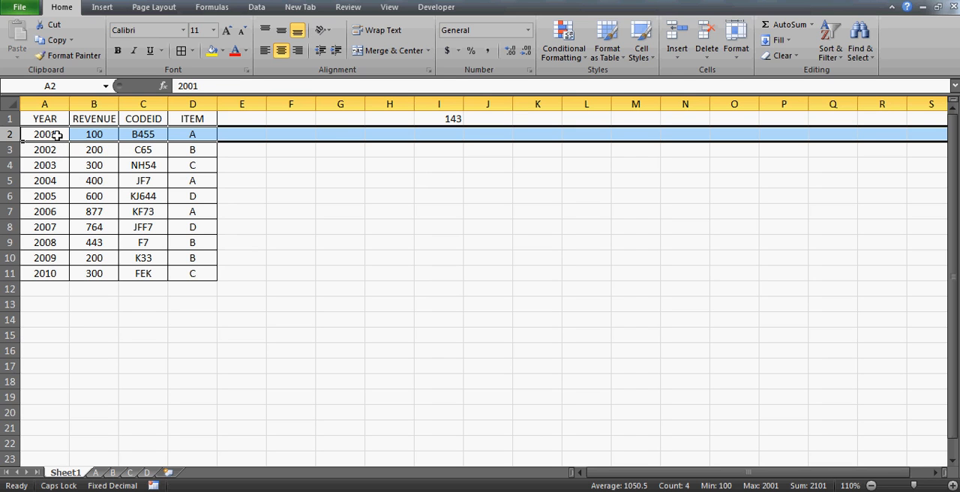
key("Down")
key("Down")
key("Down")
key("shift+space")
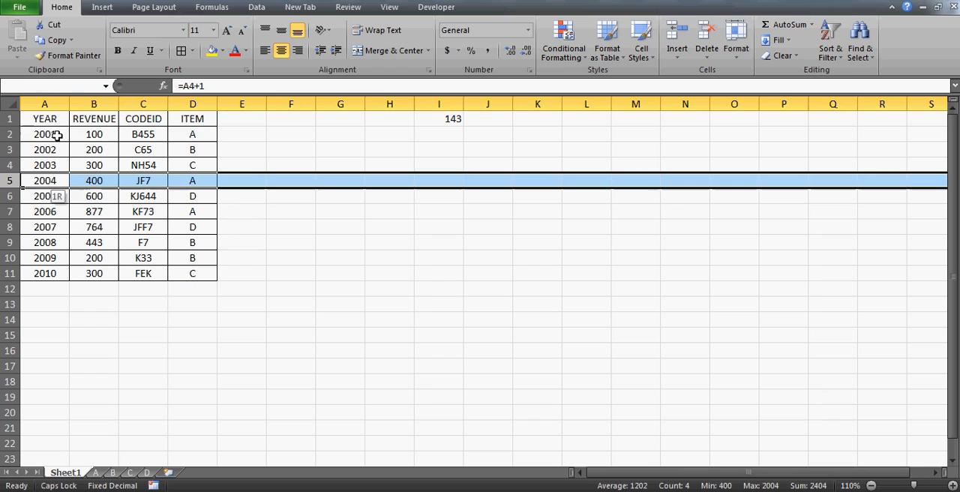
key("Up")
key("Up")
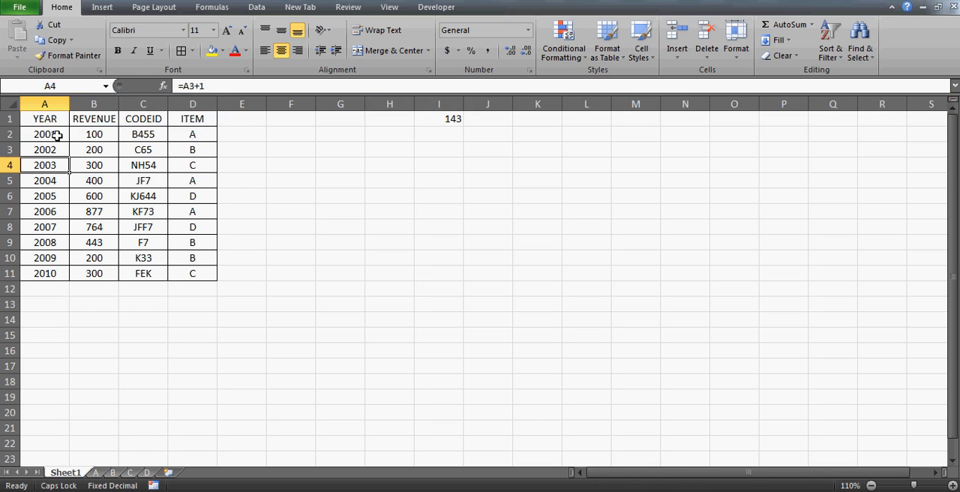
key("shift+space")
key("Down")
key("Down")
key("Down")
key("Down")
key("Down")
key("Down")
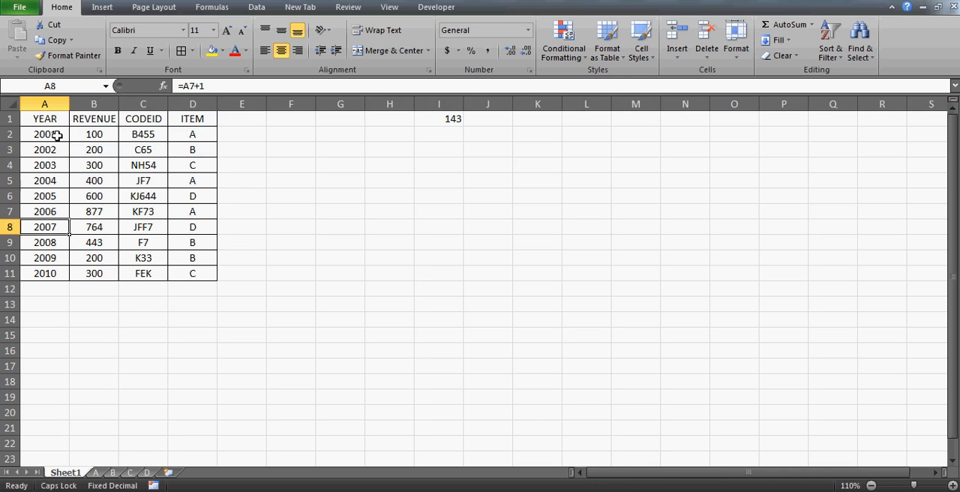
key("shift+space")
key("Down")
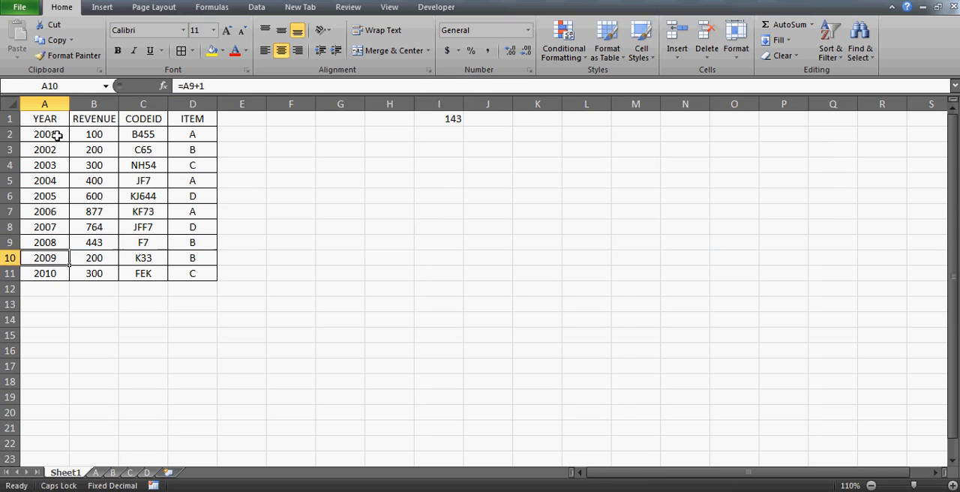
key("shift+space")
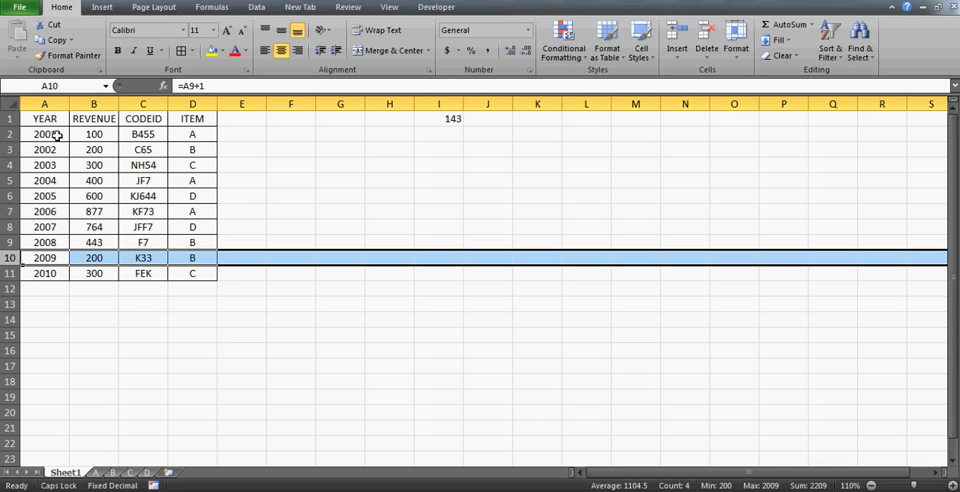
Return to sheet A and select empty cell K2, away from the YEAR to ITEM header columns.
left_click(96, 473)
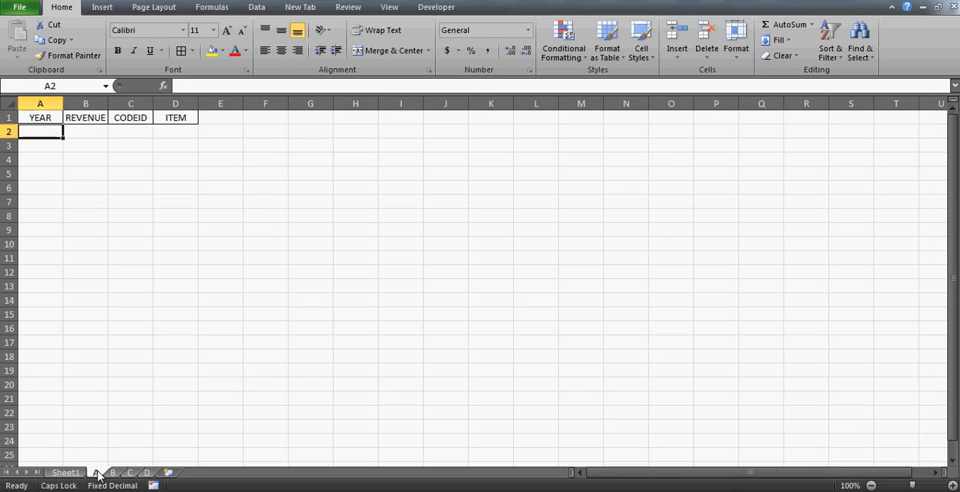
left_click(552, 118)
key("Right")
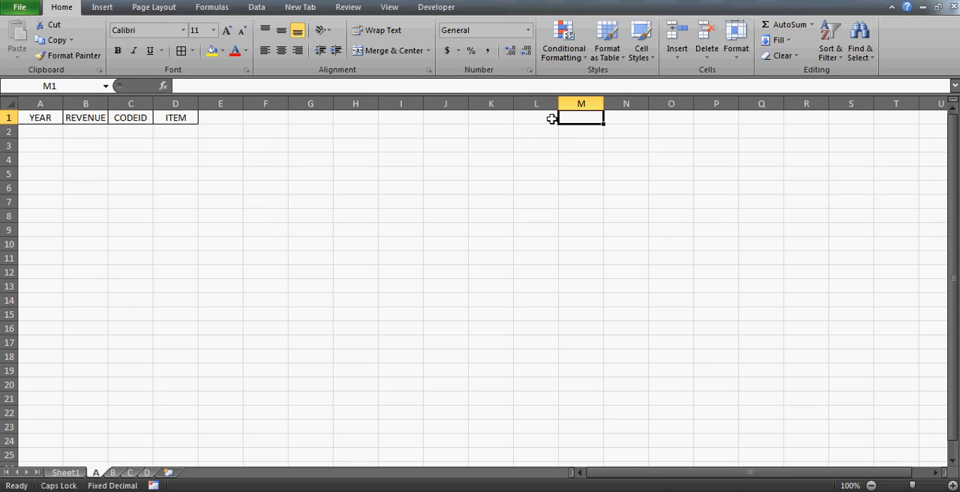
key("Left")
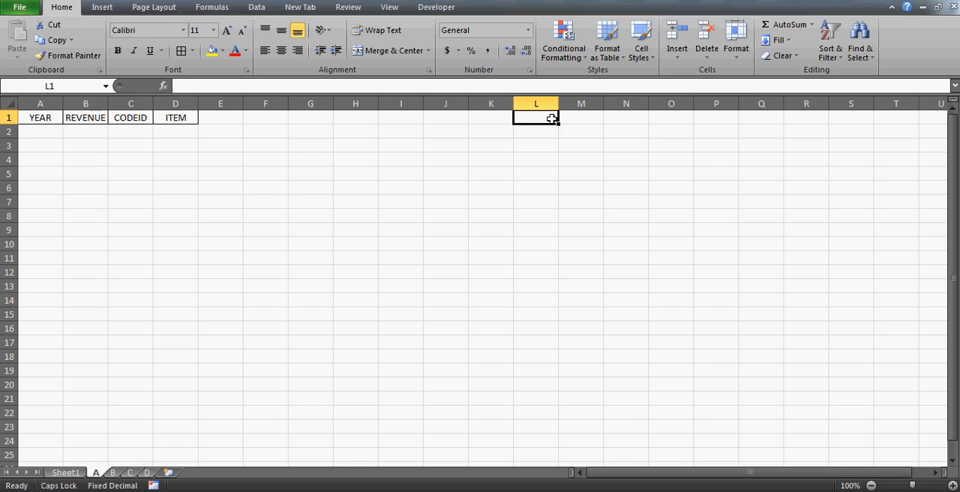
key("Down")
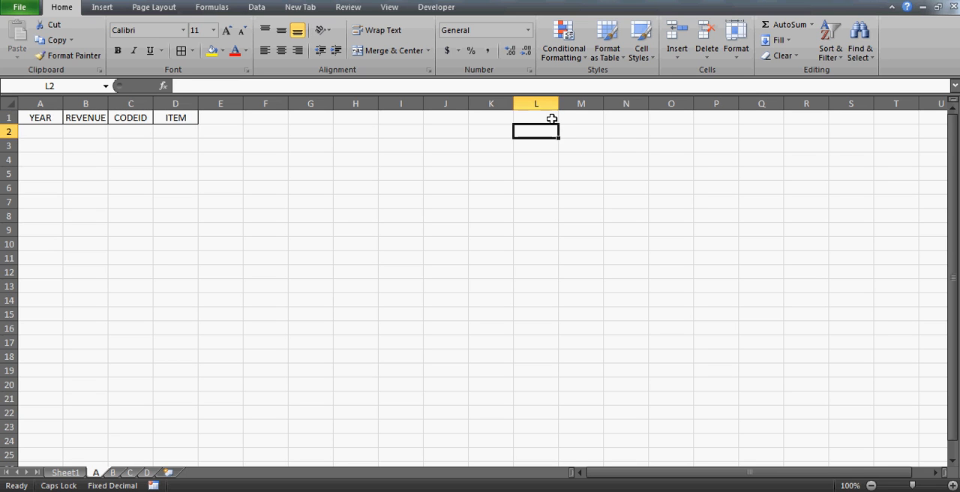
key("Up")
key("Left")
key("Left")
key("Left")
key("Left")
key("Left")
key("Left")
key("Left")
key("Left")
key("Left")
key("Left")
key("Left")
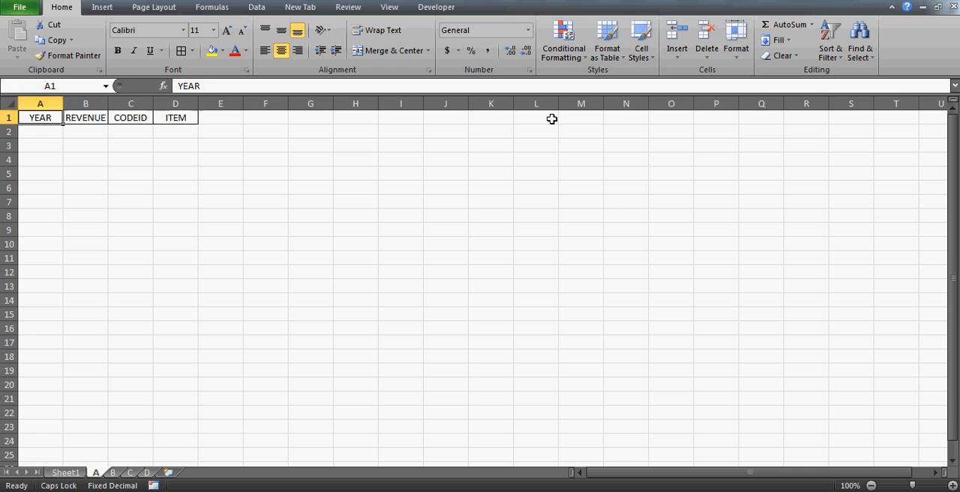
key("Right")
key("Right")
key("Right")
key("Right")
key("Right")
key("Right")
key("Right")
key("Right")
key("Right")
key("Right")
key("Down")
key("Down")
key("Up")
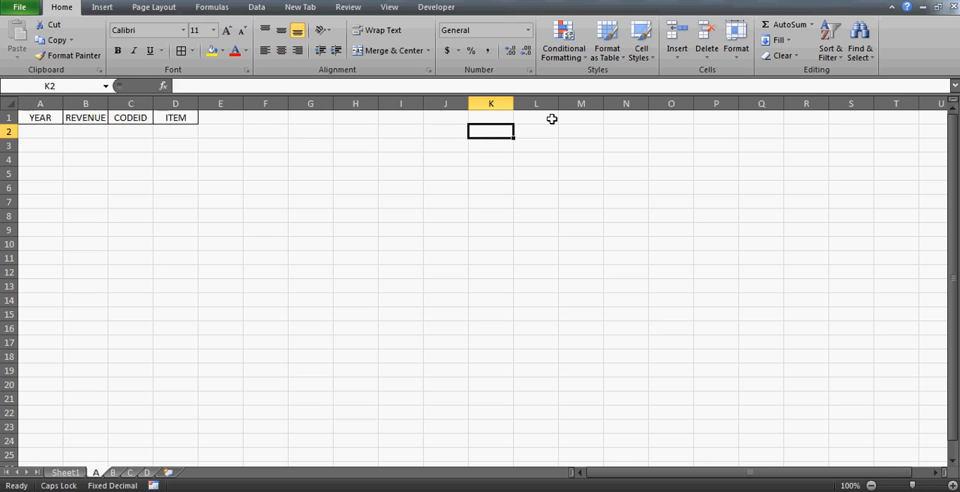
Enter the formula =IF(Sheet1!D2="A",ROW(),"") in cell K2 of sheet A.
type("=IF(")
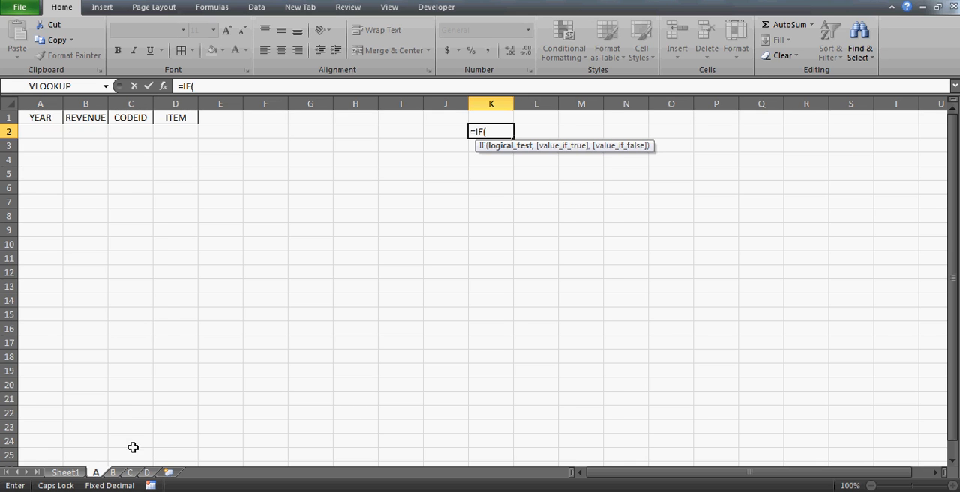
left_click(75, 473)
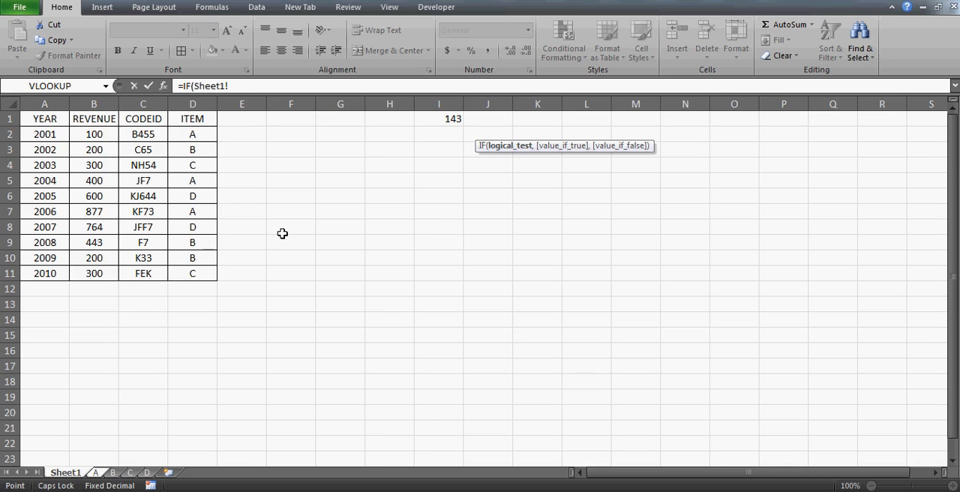
left_click(200, 135)
type("=\"A")
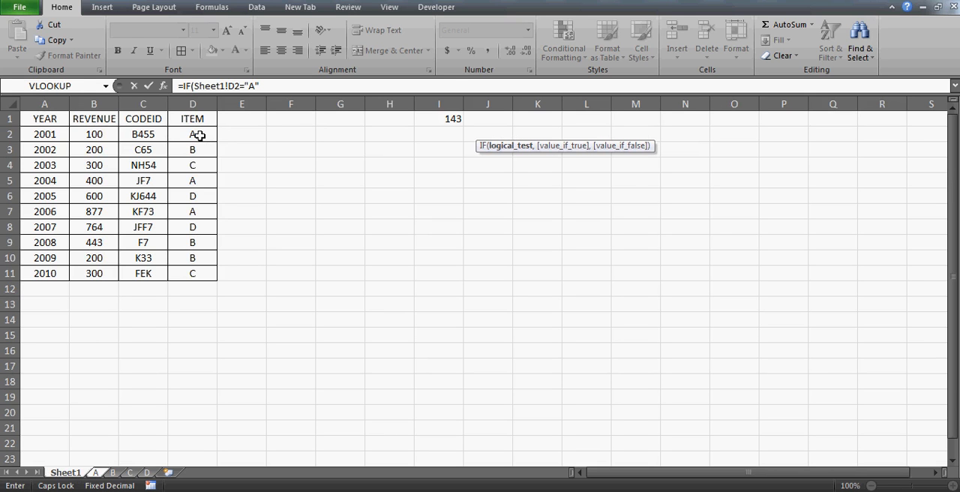
type("\",")
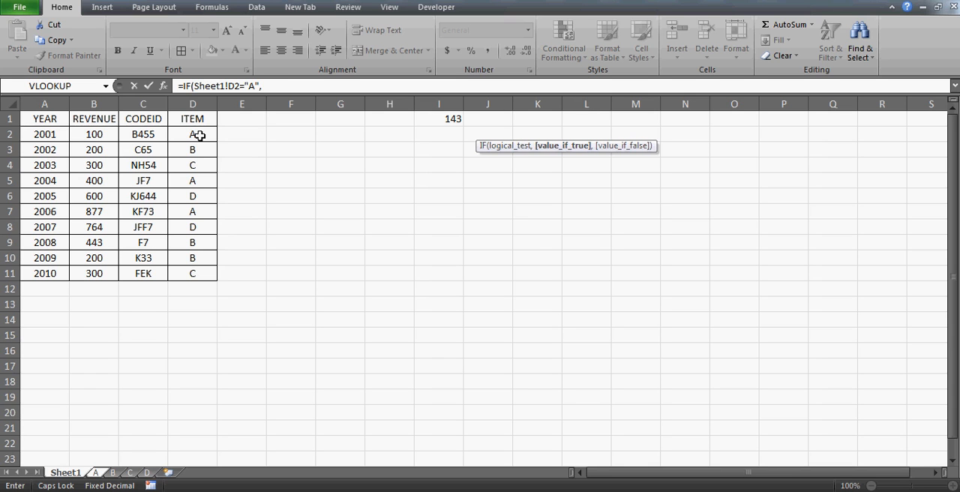
type("ROW")
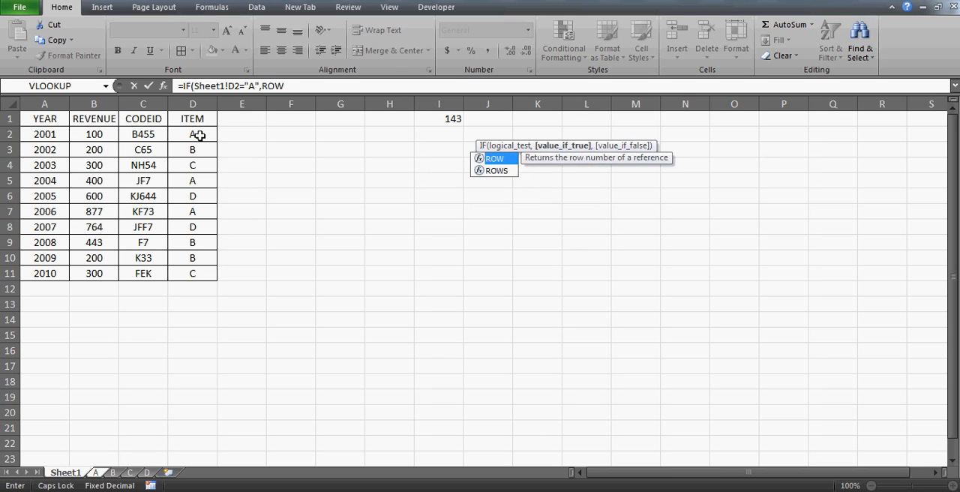
type("()")
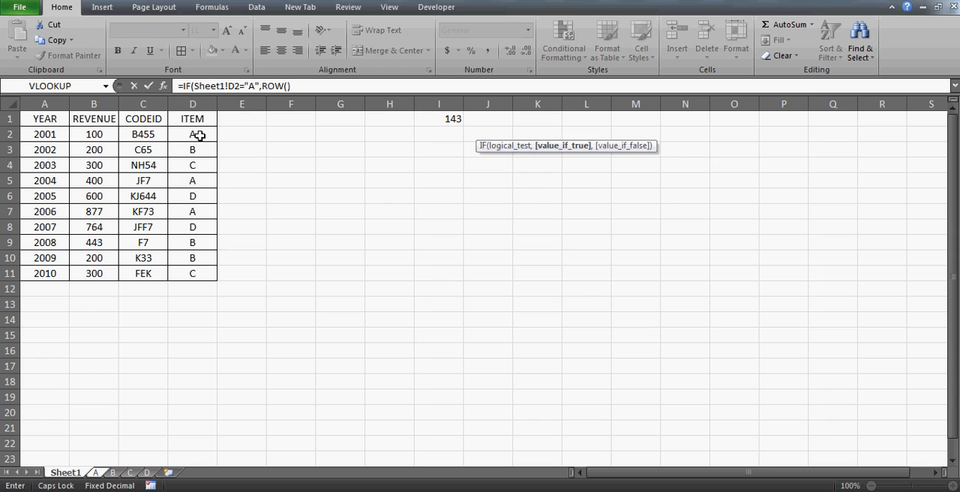
type(",")
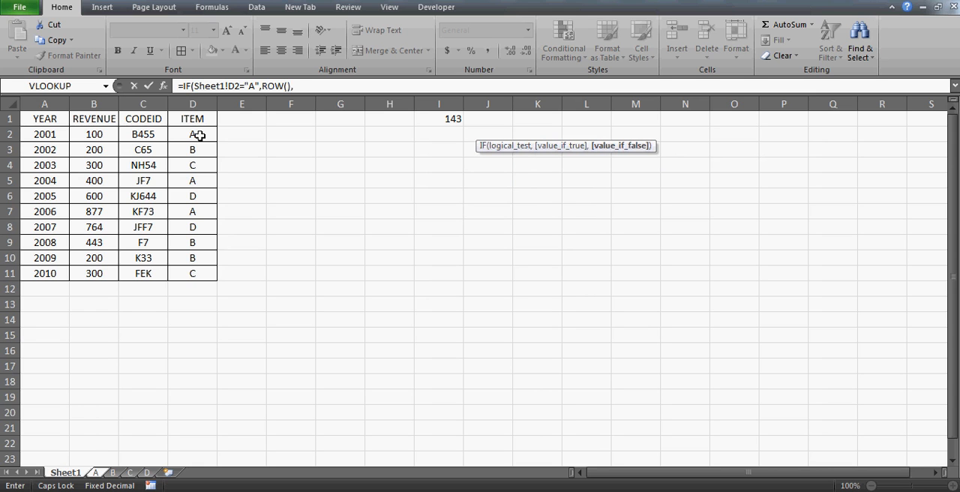
key("Return")
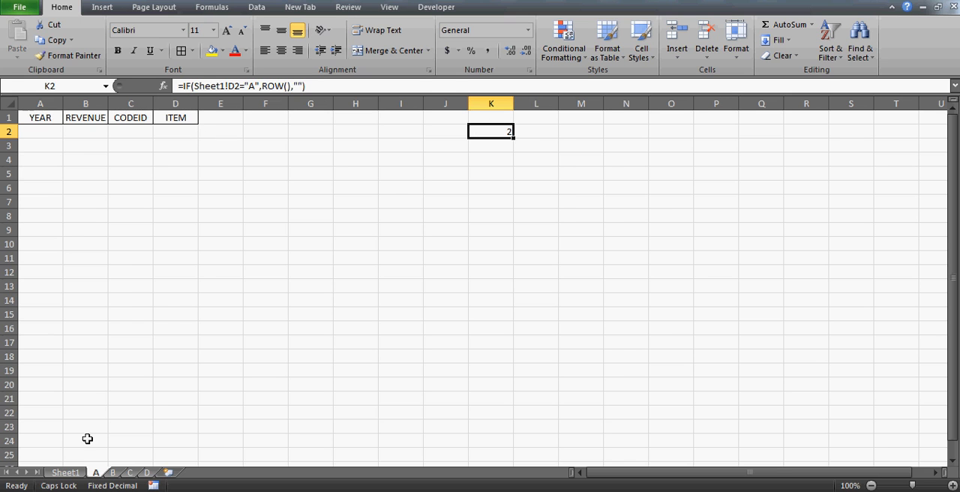
Check the first record in row 2 of Sheet1 and its ITEM cell D2.
left_click(65, 473)
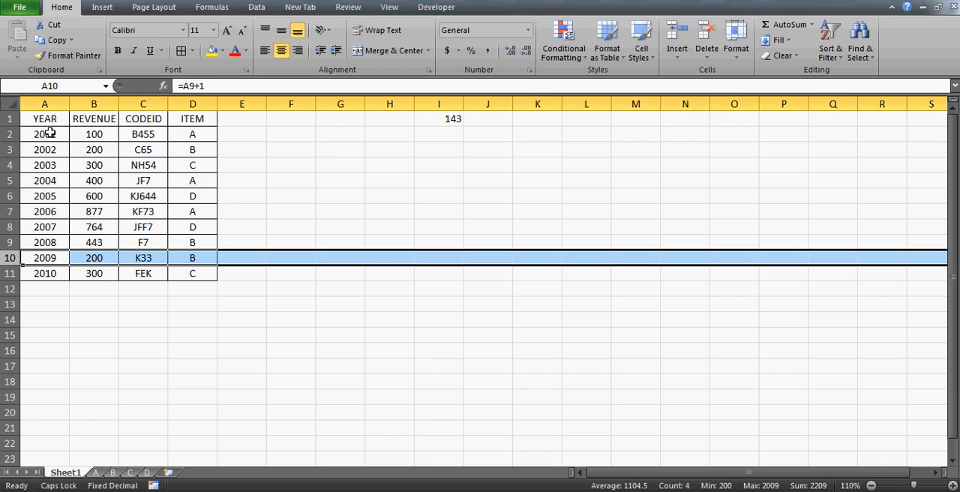
left_click(10, 134)
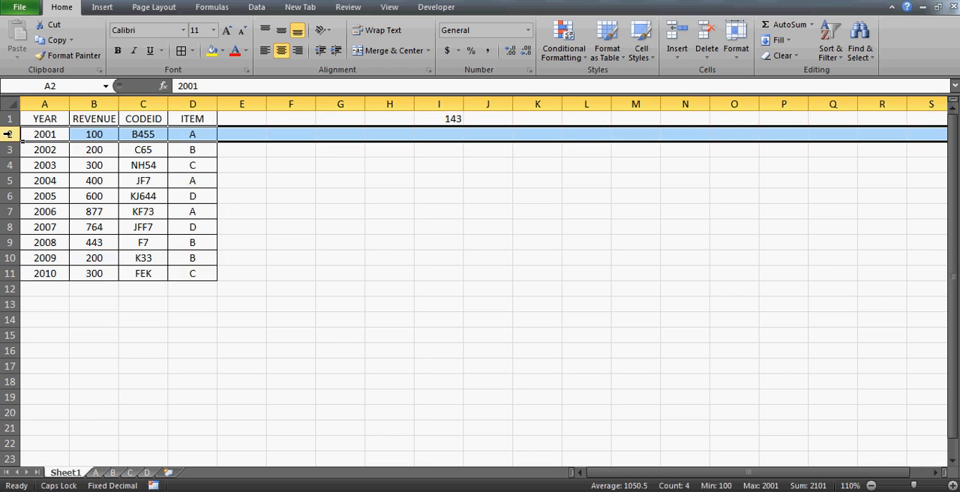
left_click(199, 132)
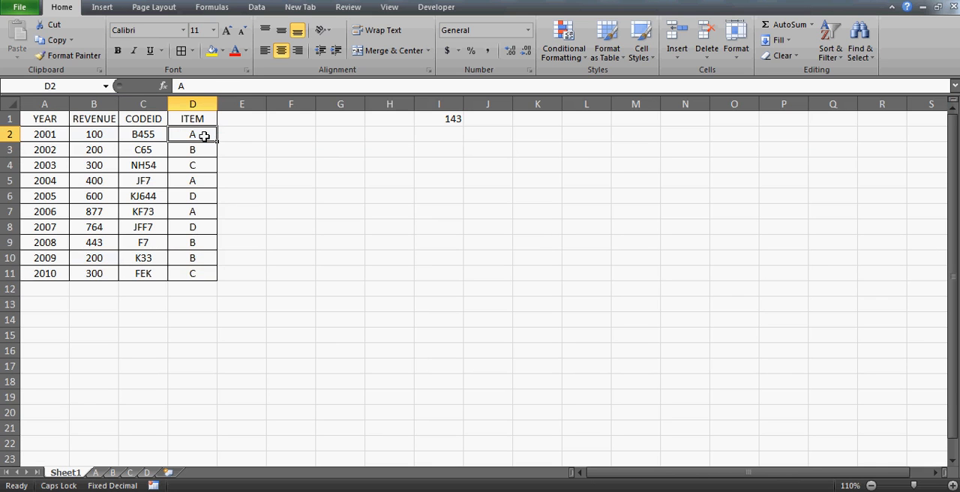
Copy the row-number formula from K2 on sheet A into cells K3 to K19.
left_click(96, 473)
key("ctrl+c")
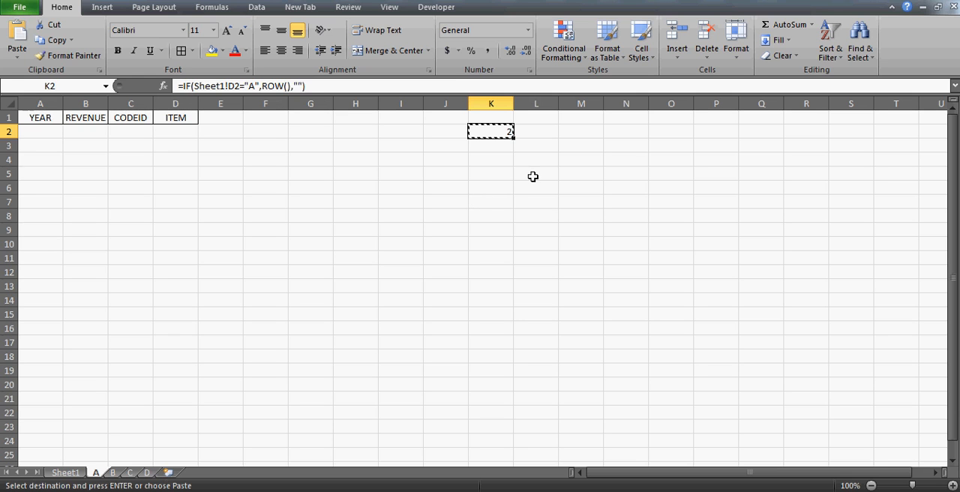
key("Down")
key("shift+Down")
key("shift+Down")
key("shift+Down")
key("shift+Down")
key("shift+Down")
key("shift+Down")
key("shift+Down")
key("shift+Down")
key("shift+Down")
key("shift+Down")
key("shift+Down")
key("shift+Down")
key("shift+Down")
key("shift+Down")
key("shift+Down")
key("shift+Down")
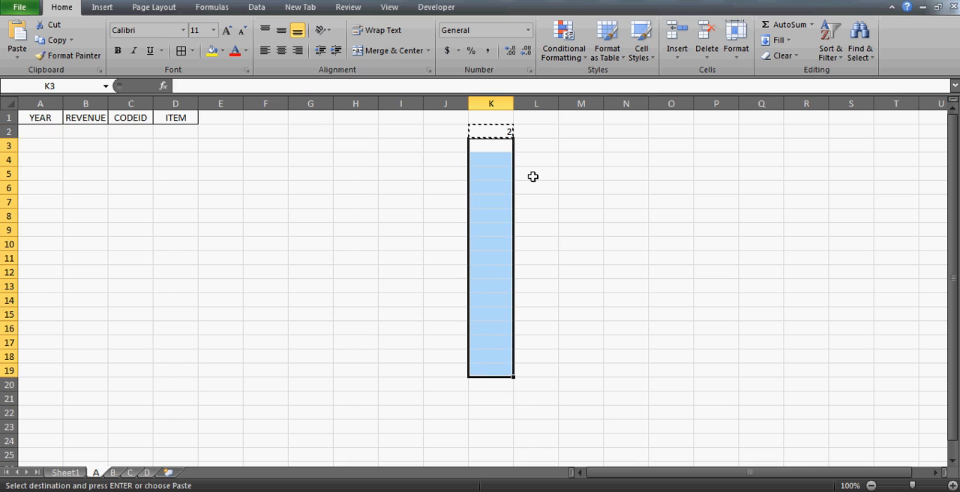
key("ctrl+v")
key("Down")
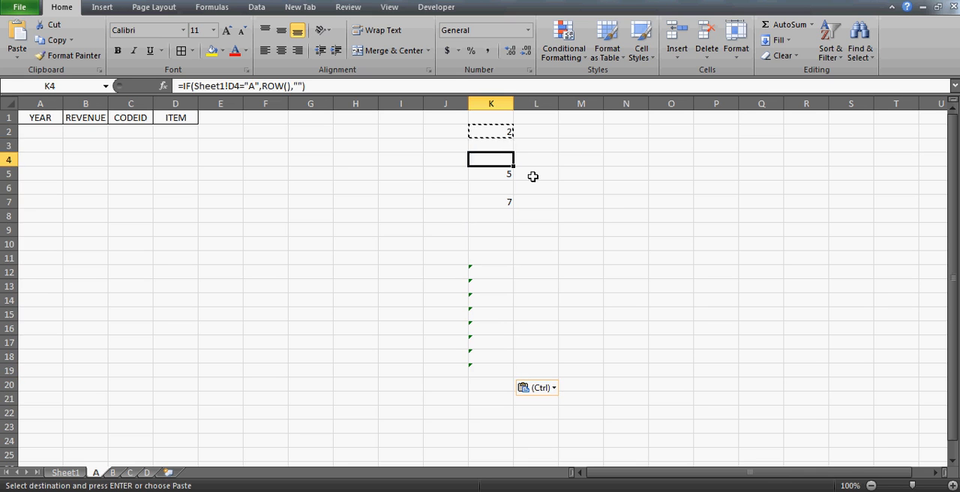
key("Up")
key("Up")
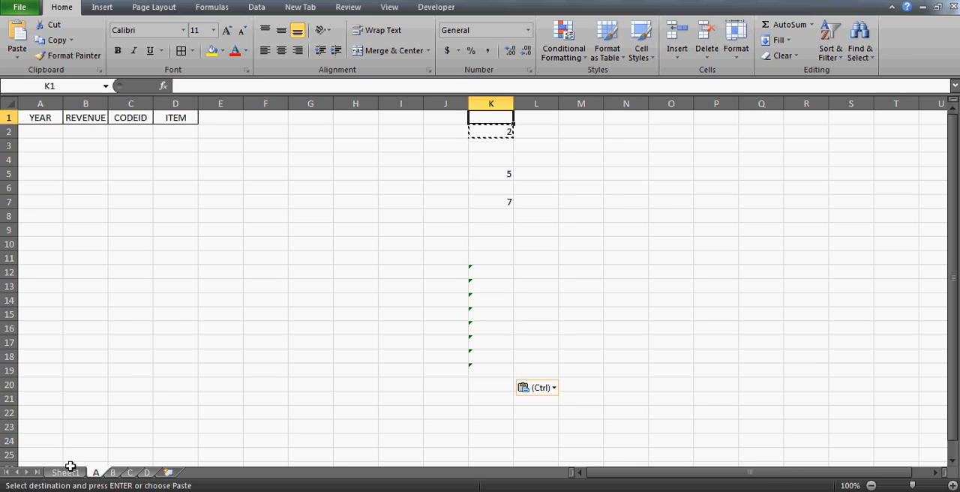
Compare the last record row of the Sheet1 table with the range of formulas in column K of sheet A.
left_click(67, 471)
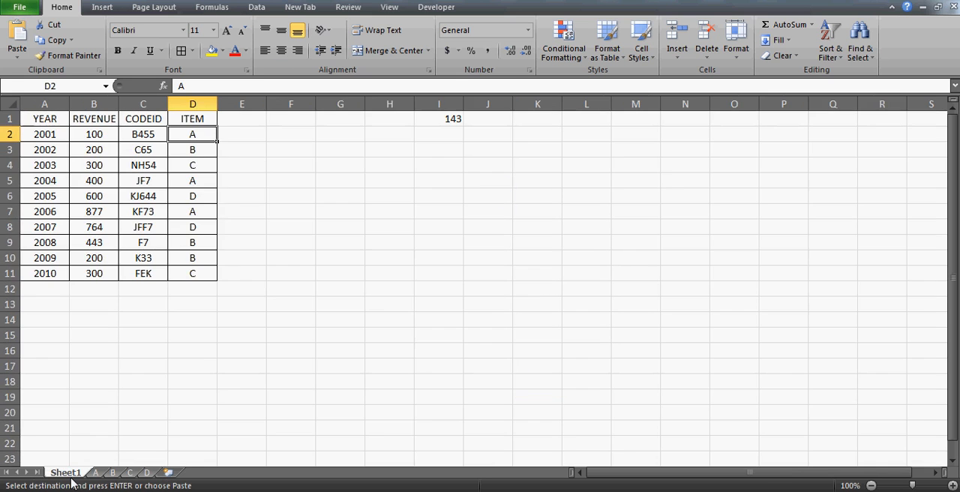
left_click(46, 272)
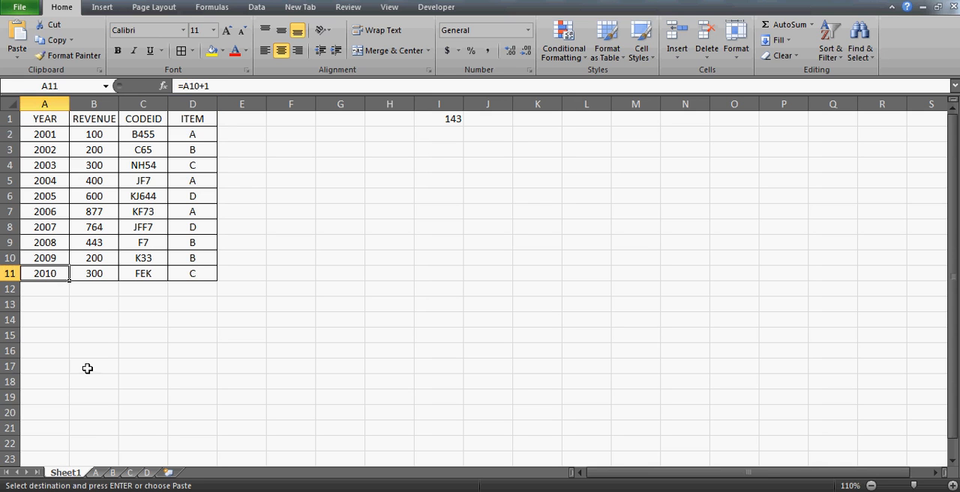
left_click(97, 474)
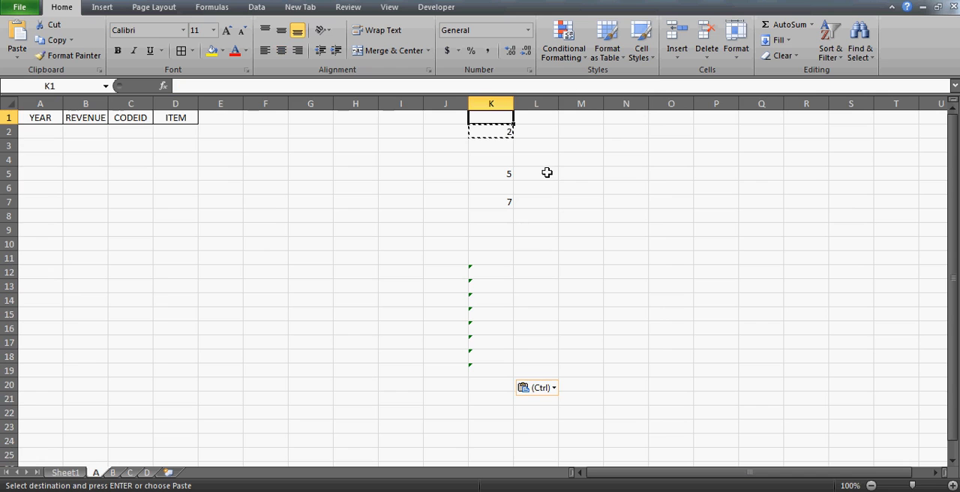
key("shift+Down")
key("shift+Down")
key("shift+Down")
key("shift+Down")
key("shift+Down")
key("shift+Down")
key("shift+Down")
key("shift+Down")
key("shift+Down")
key("shift+Down")
key("shift+Down")
key("shift+Down")
key("shift+Down")
key("shift+Down")
key("shift+Down")
key("shift+Down")
key("shift+Down")
key("shift+Down")
key("shift+Down")
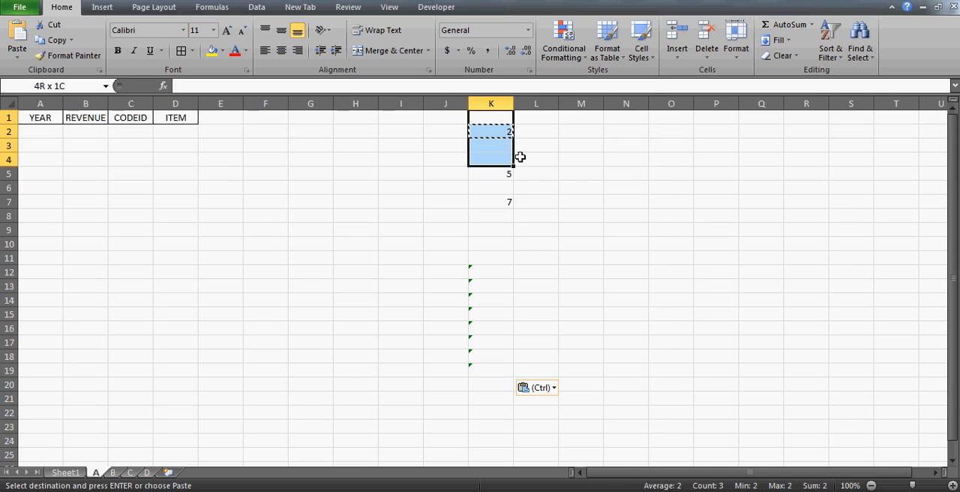
key("shift+Up")
key("shift+Up")
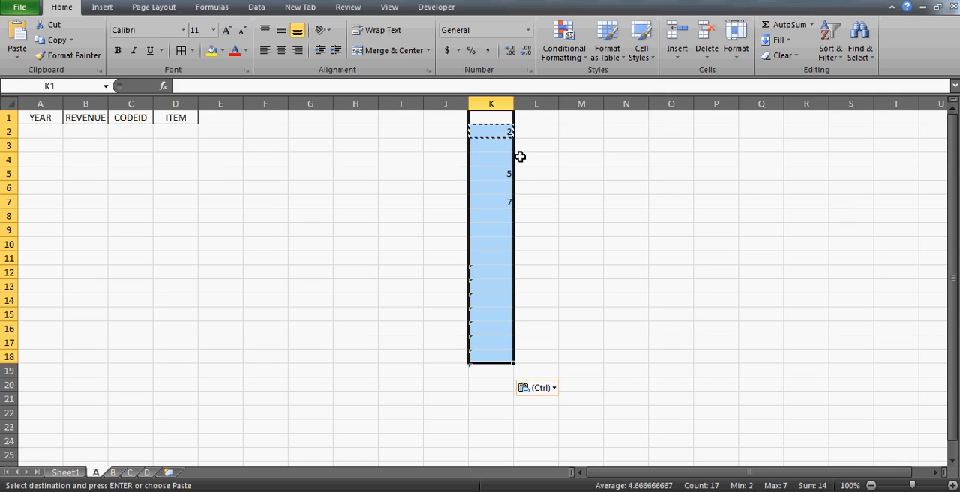
Examine the row-number formulas in column K of sheet A one by one, in cells K2, K5 and K7.
left_click(504, 175)
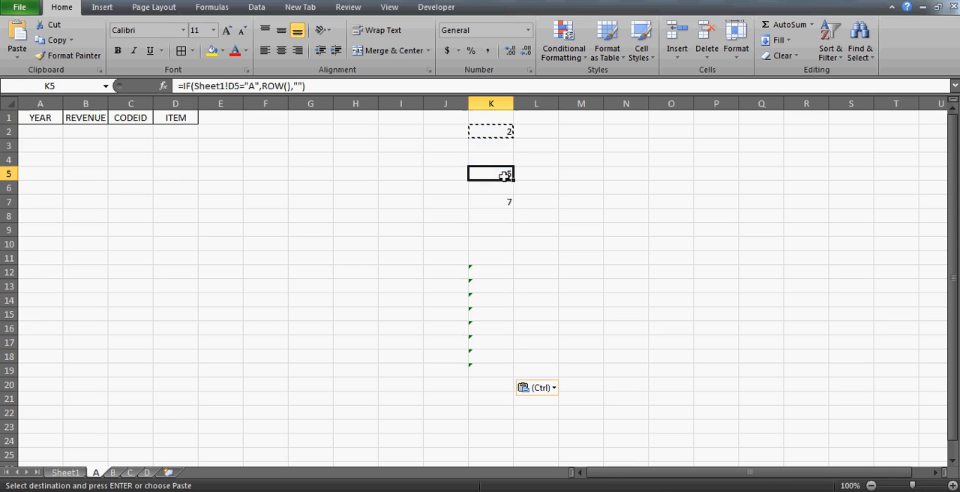
key("Up")
key("Up")
key("Up")
key("Down")
left_click(504, 176)
key("Down")
key("Down")
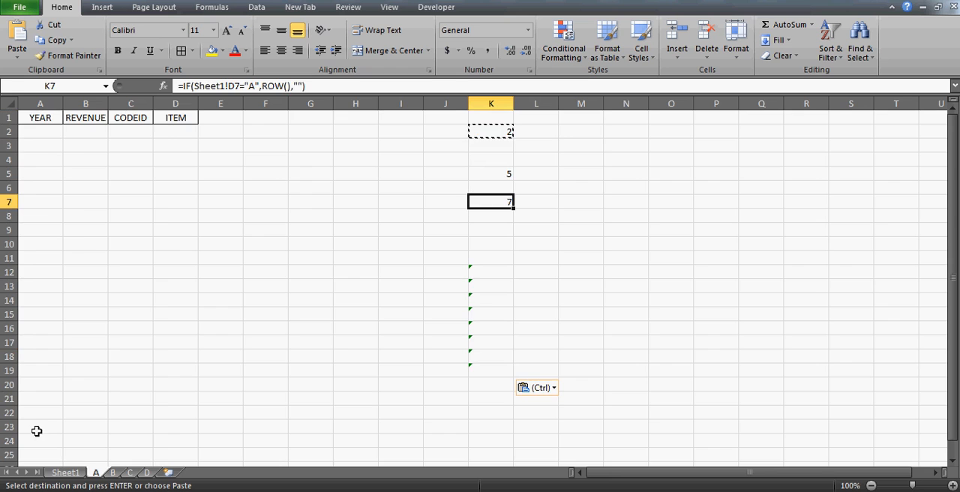
Select rows 2, 7 and 5 together on Sheet1 to view all the item A records.
left_click(66, 473)
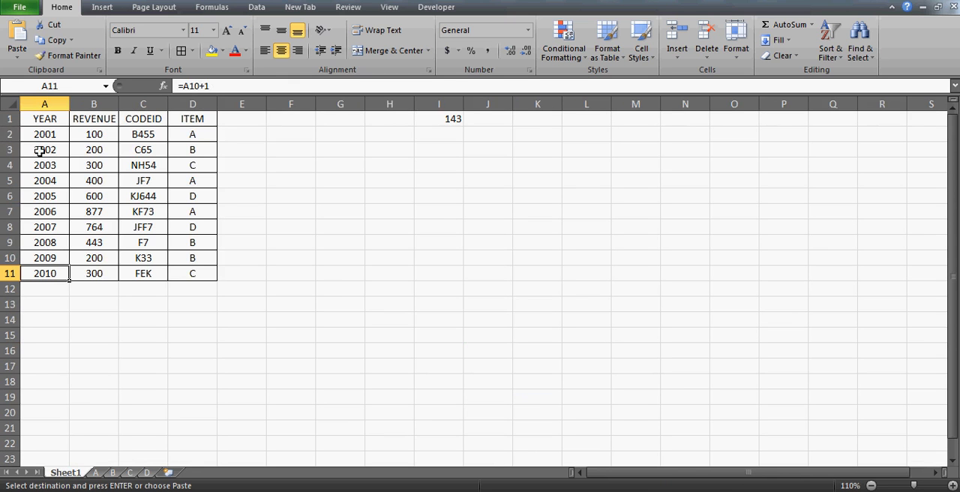
left_click(9, 135)
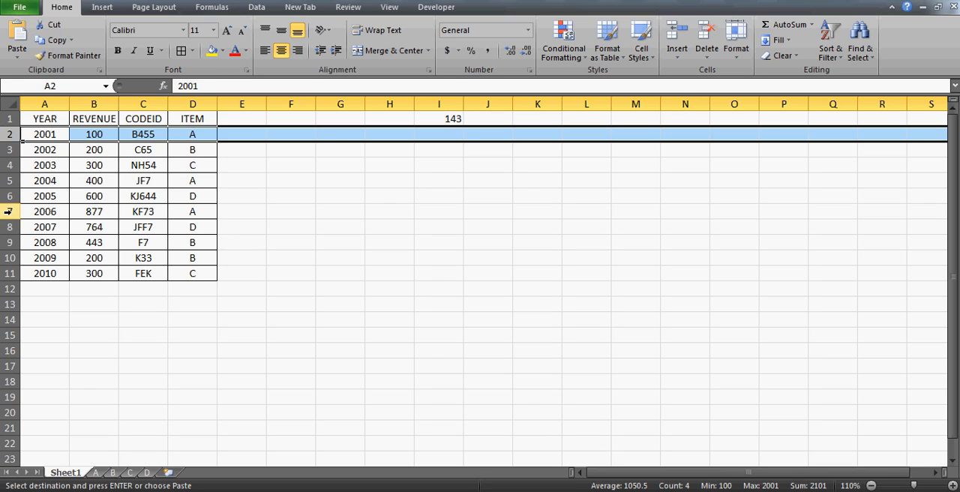
left_click(7, 212, "ctrl")
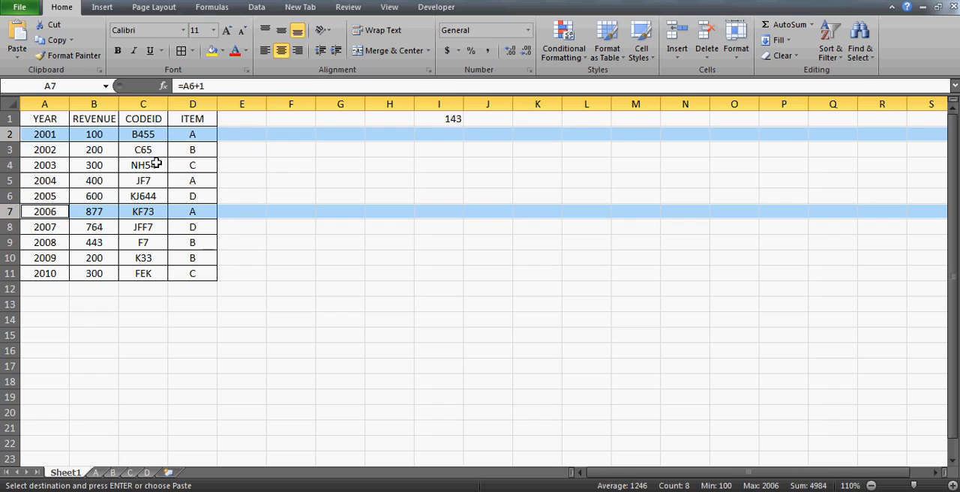
left_click(7, 181, "ctrl")
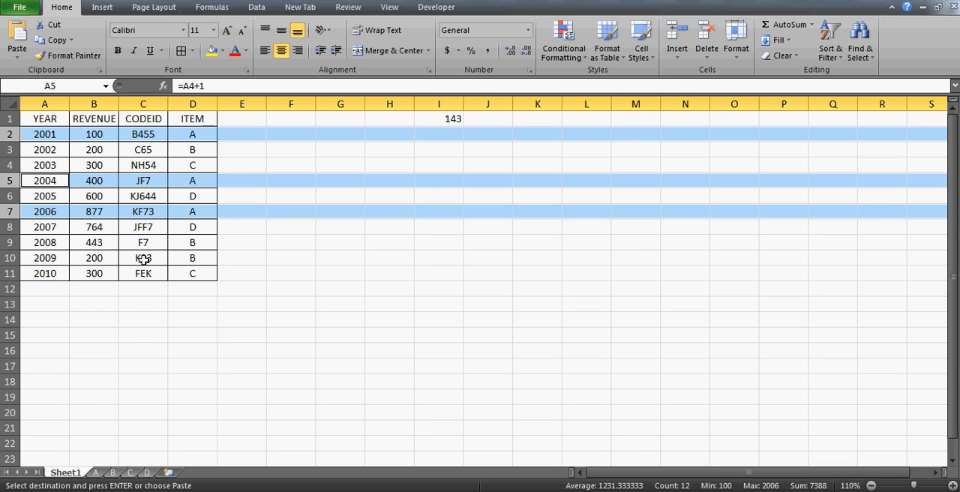
Examine the YEAR, REVENUE, CODEID and ITEM cells of the row 2 record on Sheet1 individually.
left_click(59, 134)
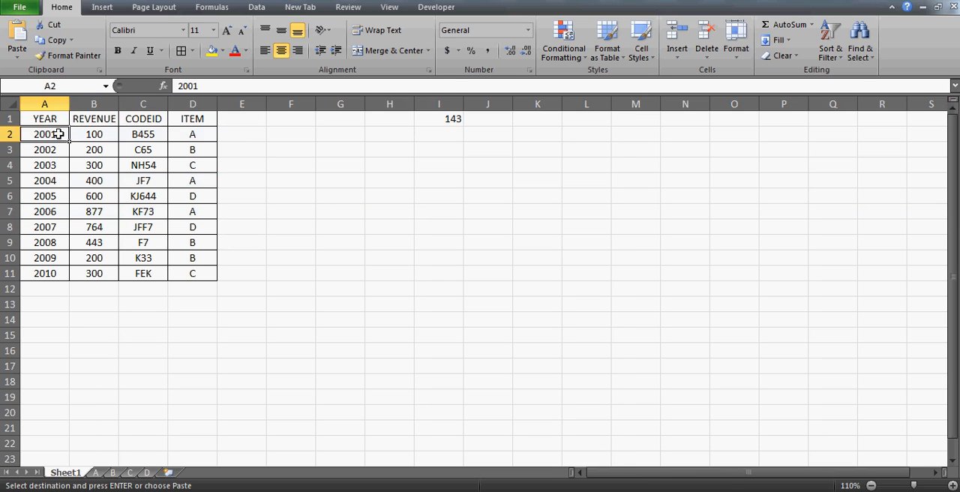
key("Right")
key("Right")
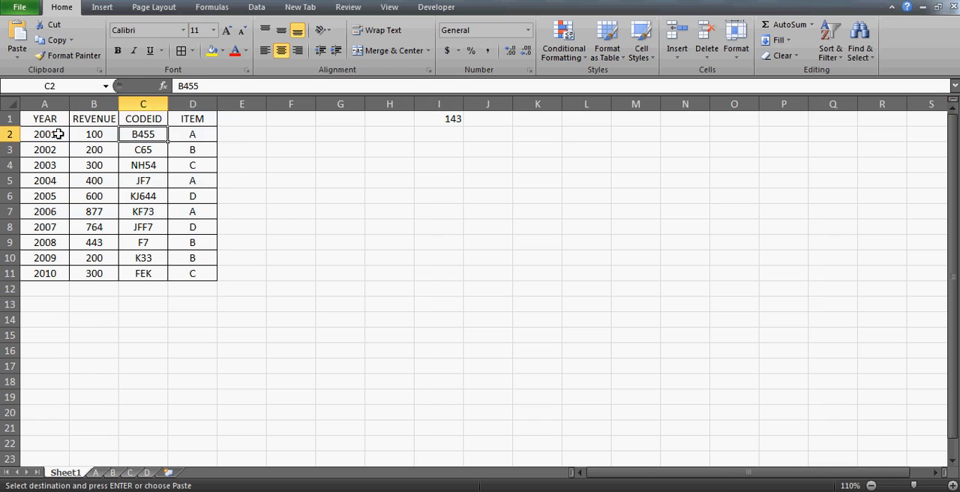
key("Right")
key("Left")
key("Left")
key("Left")
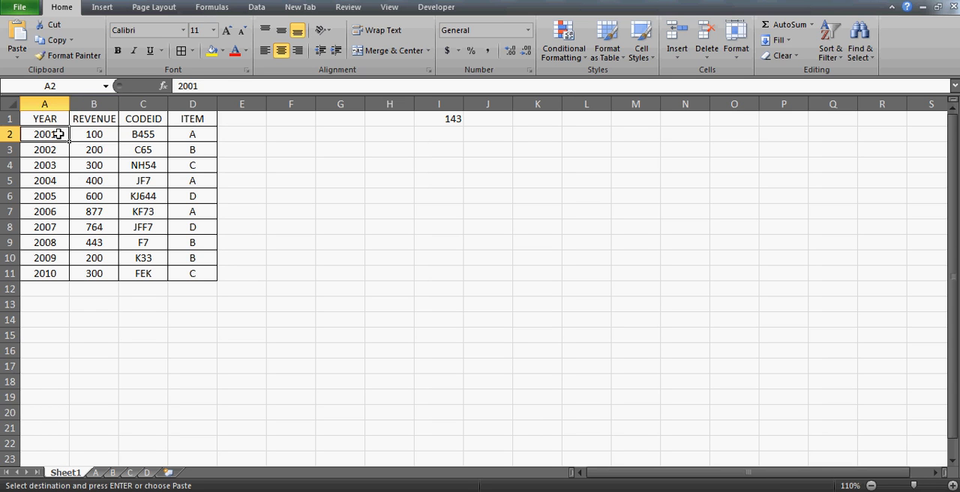
key("Down")
key("Up")
left_click(397, 243)
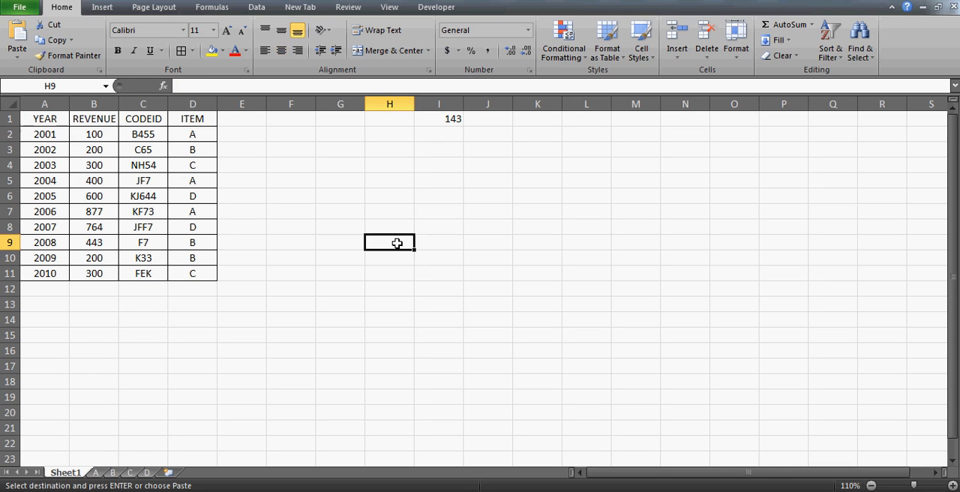
left_click(442, 175)
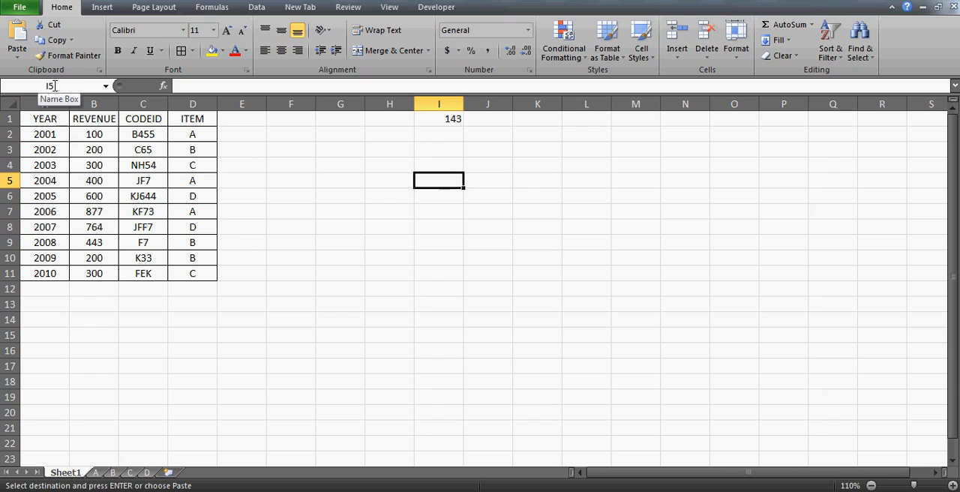
left_click(341, 211)
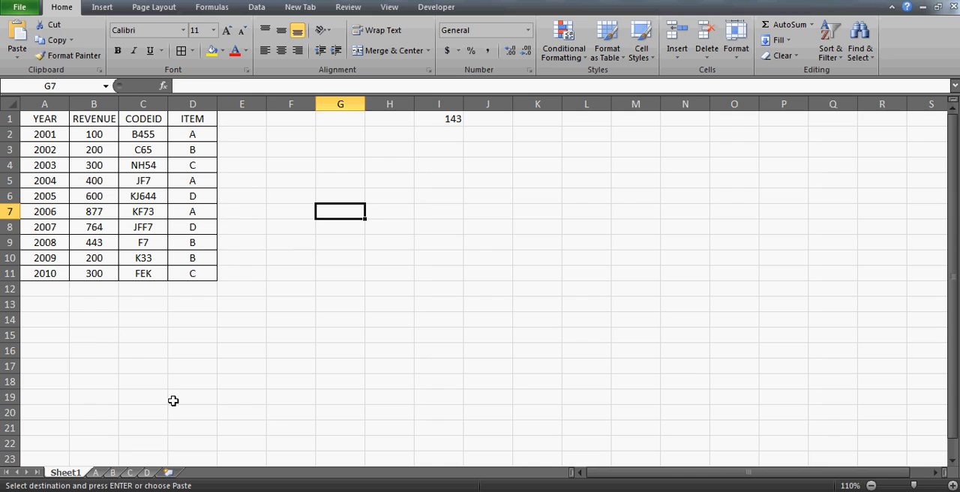
Enter the header ROW in cell K1 of sheet A, above the row-number formulas.
left_click(96, 473)
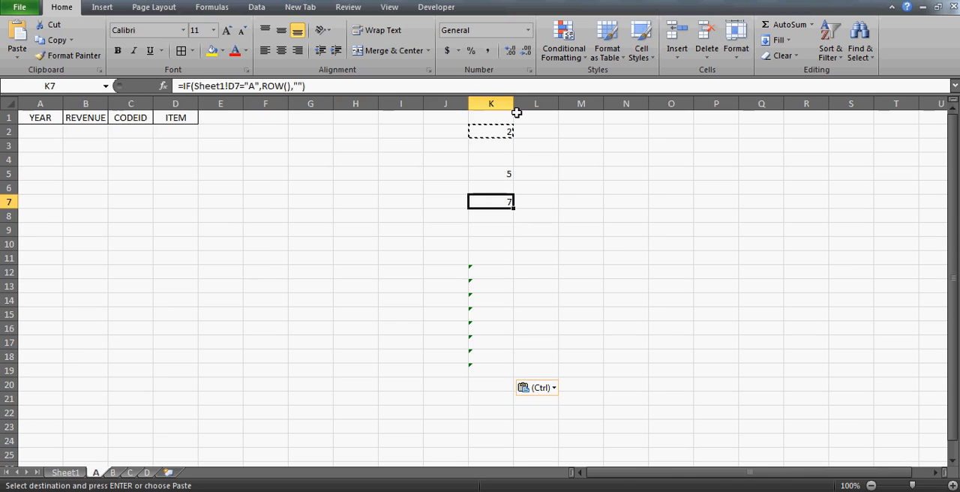
left_click(491, 104)
key("Down")
key("Up")
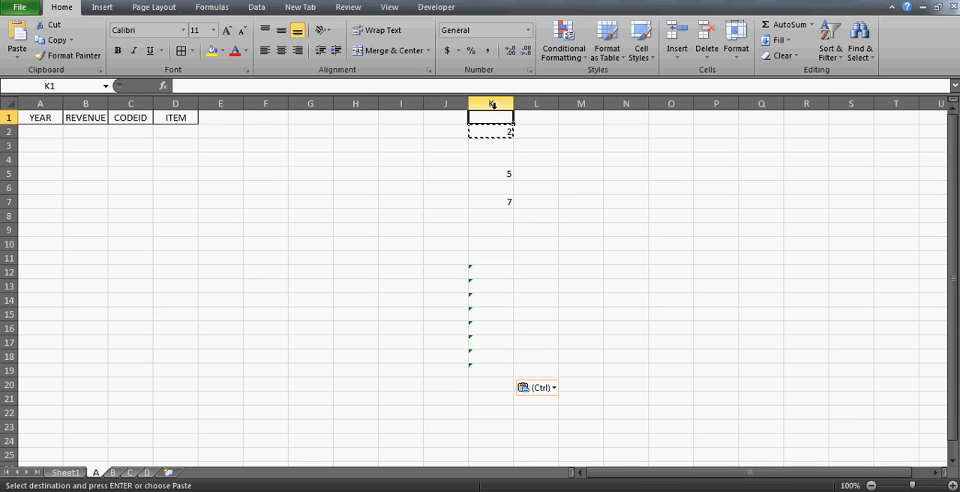
type("ROW")
key("ctrl+Return")
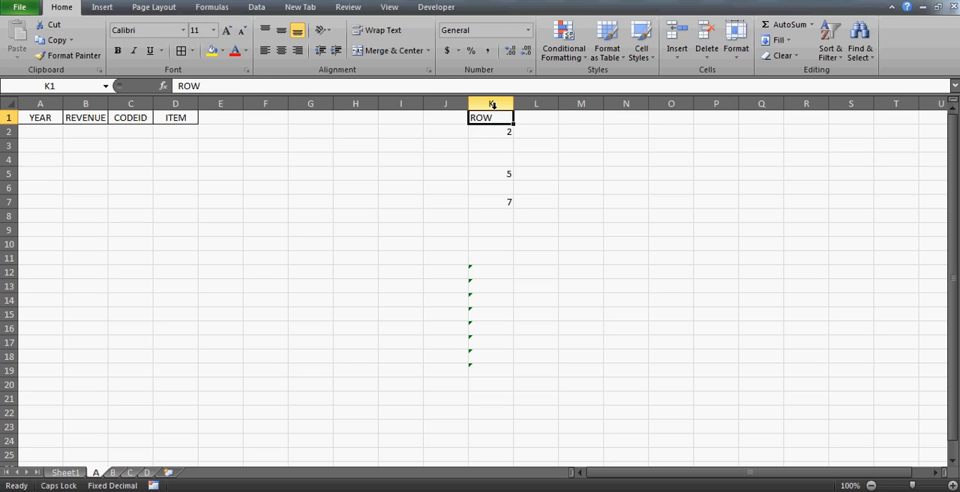
key("Left")
key("Left")
key("Left")
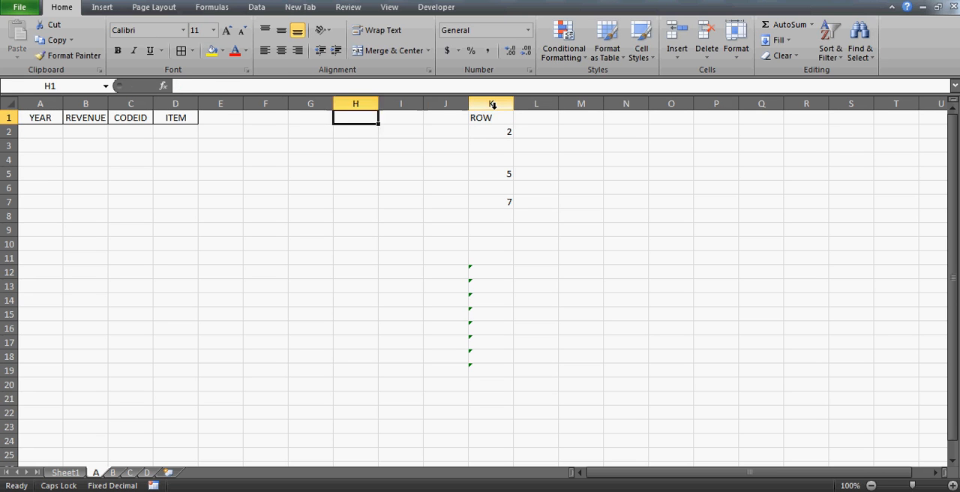
key("Home")
key("Down")
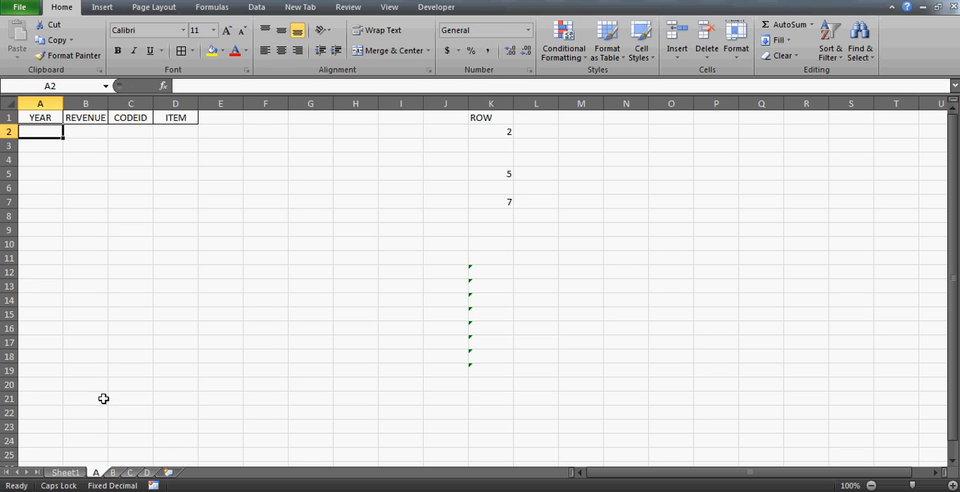
Enter the letters A, B, C, D and E one per cell in A22 to E22 of sheet A.
left_click(59, 417)
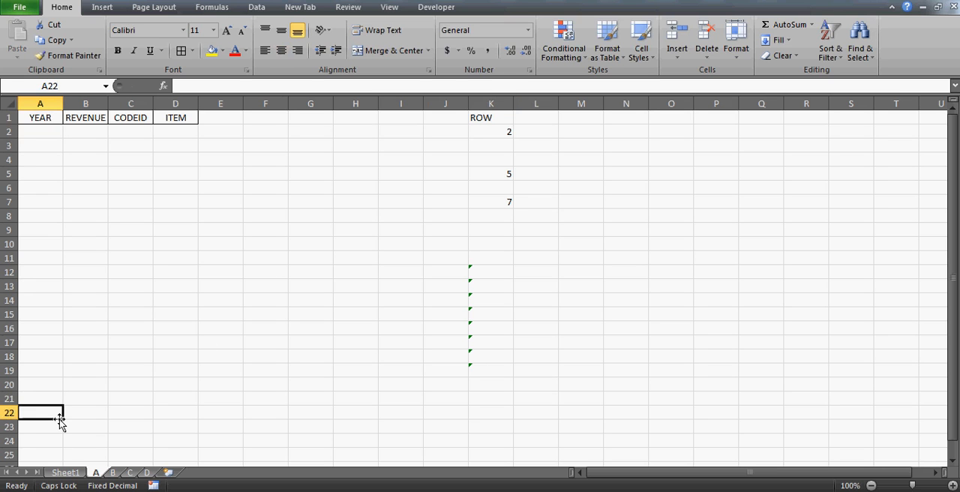
type("A")
key("Tab")
type("B")
key("Tab")
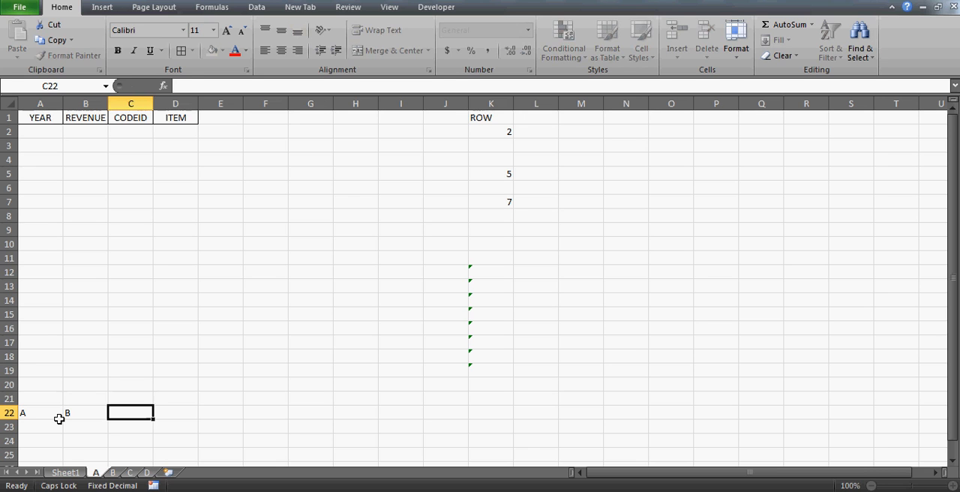
type("C")
key("Tab")
type("D")
key("Right")
key("Right")
key("Left")
key("Left")
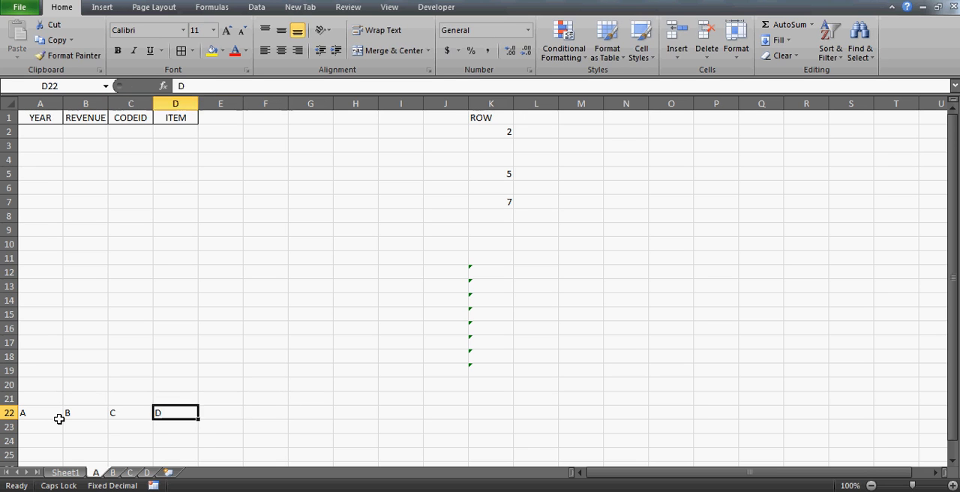
key("Right")
type("E")
key("Left")
left_click(59, 417)
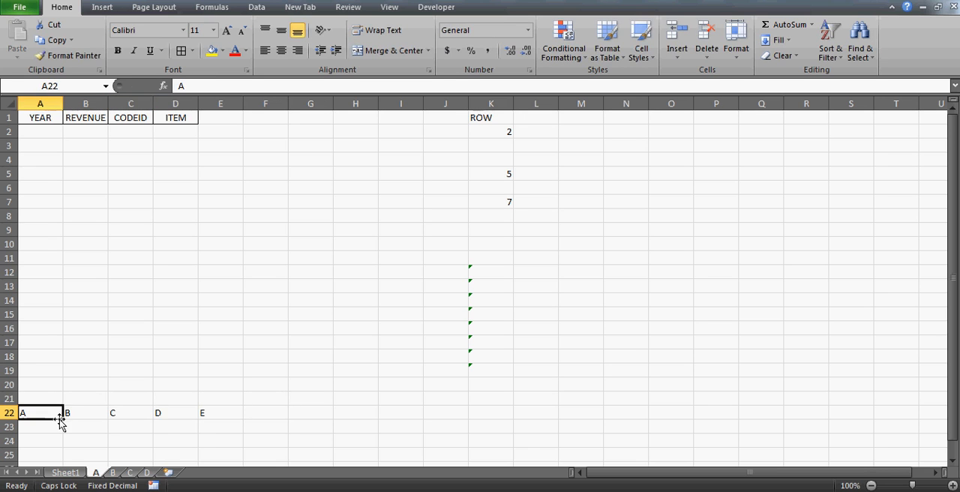
Check the table's columns on Sheet1 and clear the letters from cells A22 to E22 of sheet A.
left_click(65, 472)
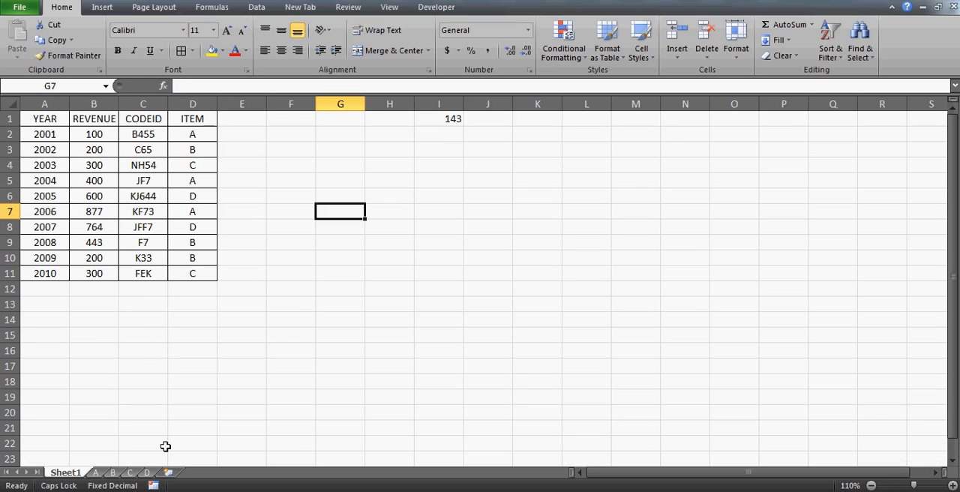
left_click(96, 474)
key("Right")
key("Right")
key("Right")
key("Right")
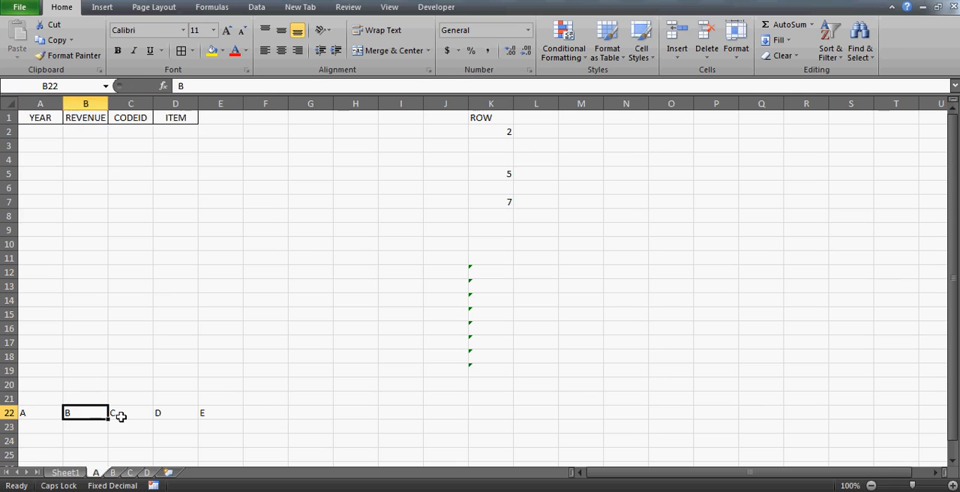
key("Left")
key("Left")
key("Left")
key("Left")
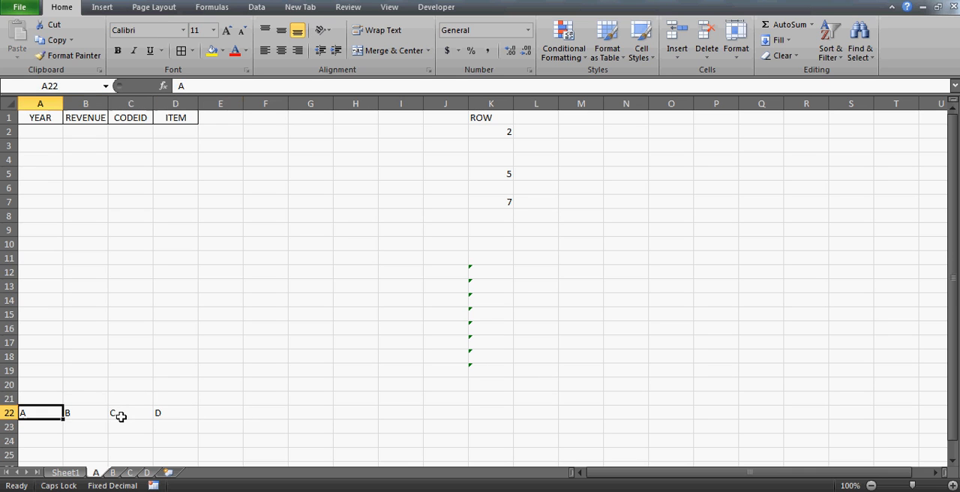
key("shift+Right")
key("shift+Right")
key("shift+Right")
key("Delete")
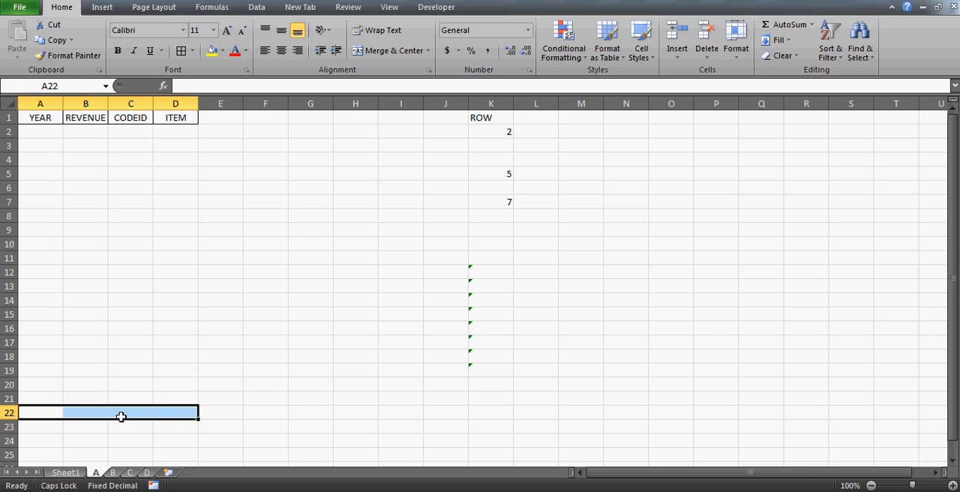
Enter 65 in cell A23 and the formula =A23+1 in cell B23 of sheet A.
key("Down")
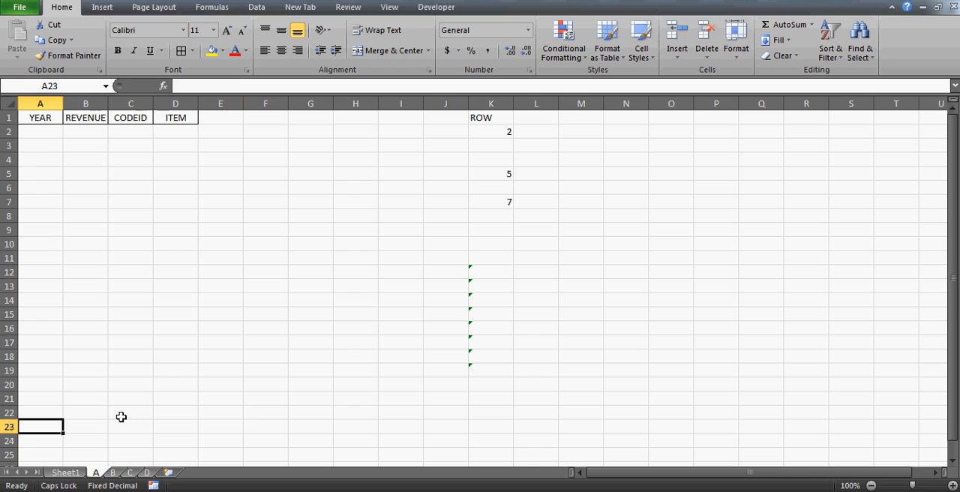
type("65")
key("Return")
key("Up")
key("Right")
type("=")
key("Left")
type("+1")
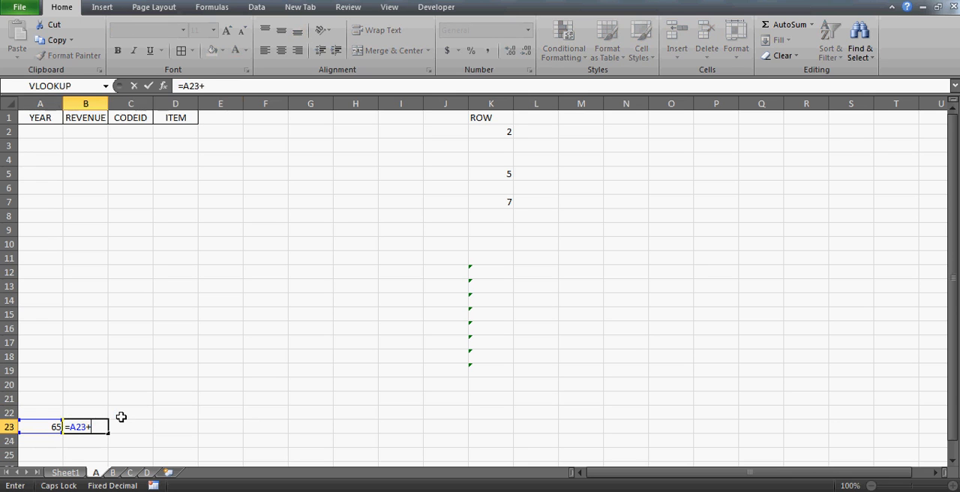
key("Return")
Copy the increment formula from B23 across cells C23 to Q23.
key("Up")
key("ctrl+c")
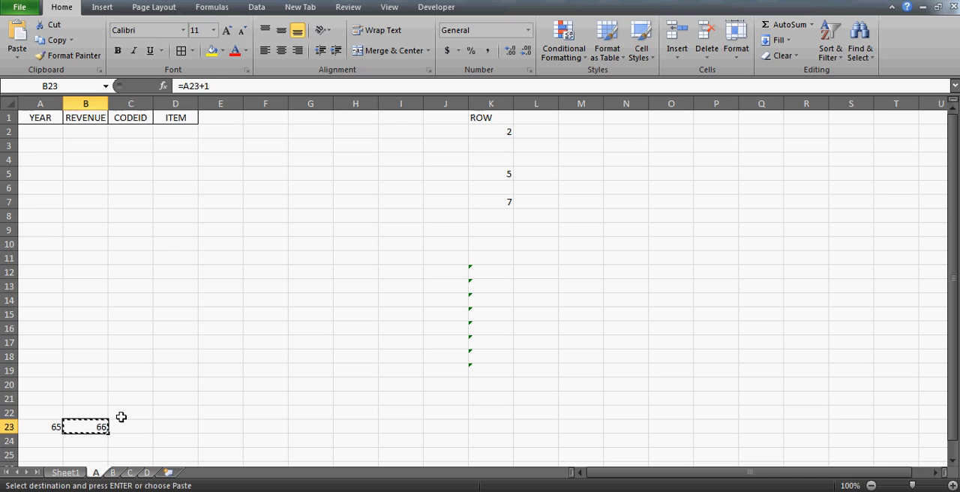
key("Right")
key("shift+Right")
key("shift+Right")
key("shift+Right")
key("shift+Right")
key("shift+Right")
key("shift+Right")
key("shift+Right")
key("shift+Right")
key("shift+Right")
key("shift+Right")
key("shift+Right")
key("shift+Right")
key("shift+Right")
key("shift+Right")
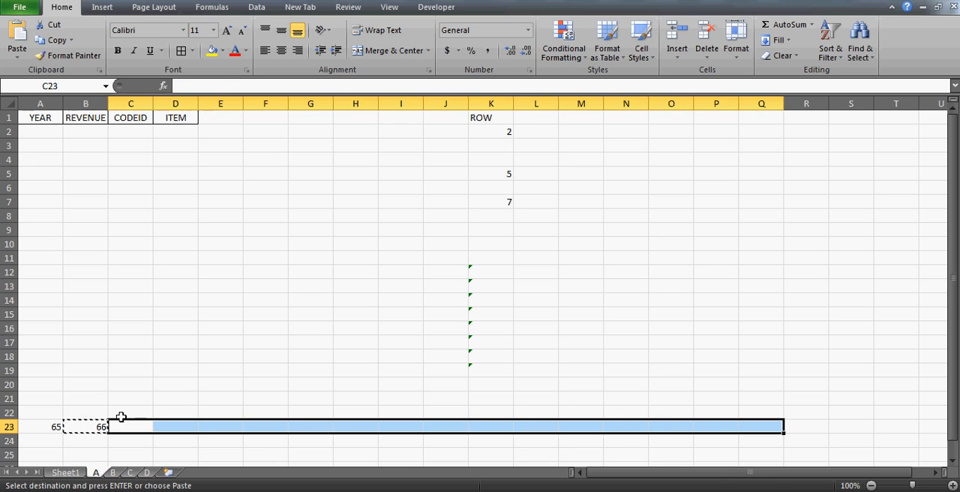
key("ctrl+v")
Try to turn the number in A23 into a letter with the formula =CODE(A23) in cell A24.
key("Home")
key("Down")
key("Down")
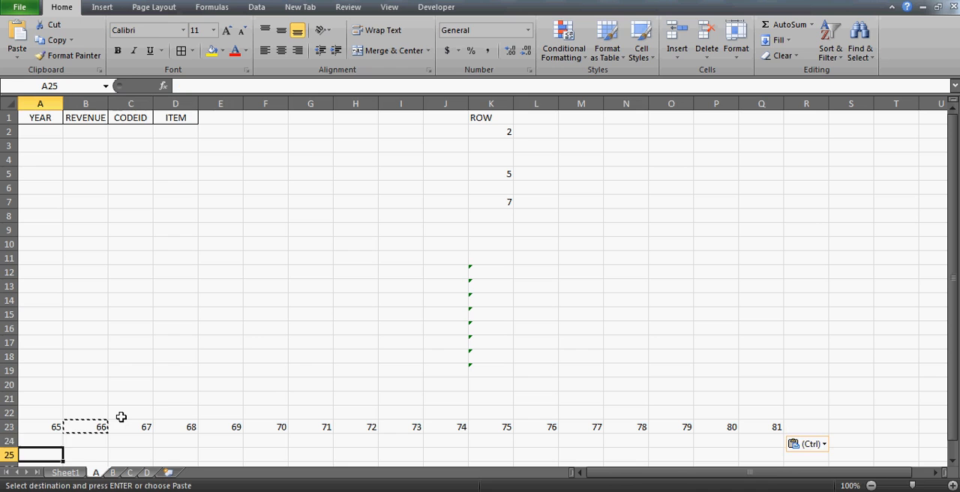
key("Up")
type("=CODE(")
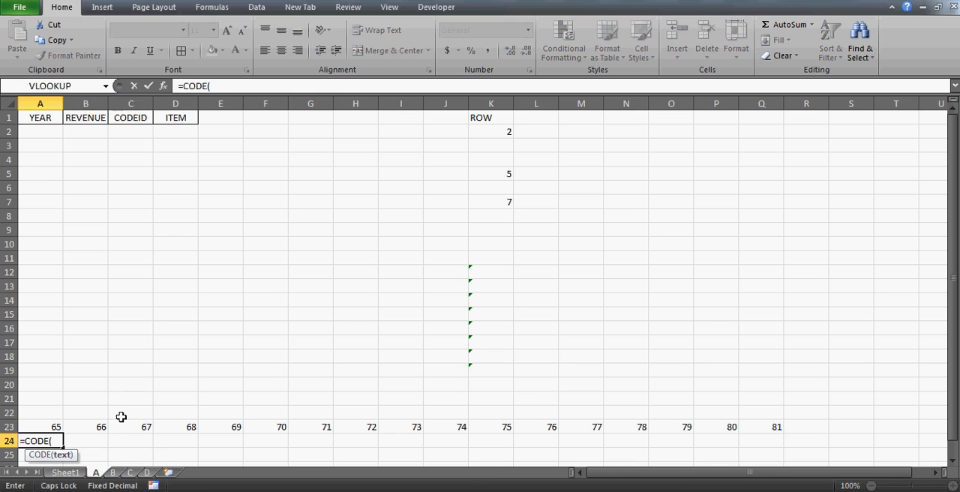
key("Up")
type(")")
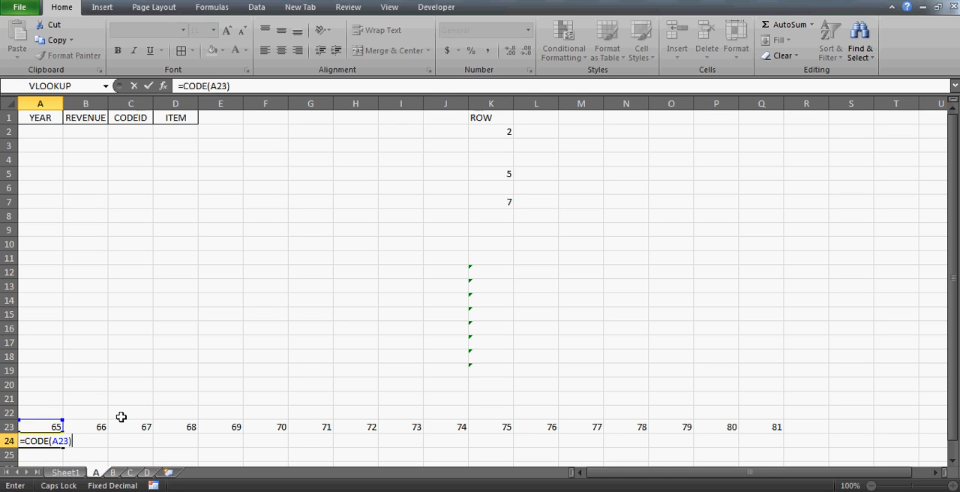
key("Return")
key("Up")
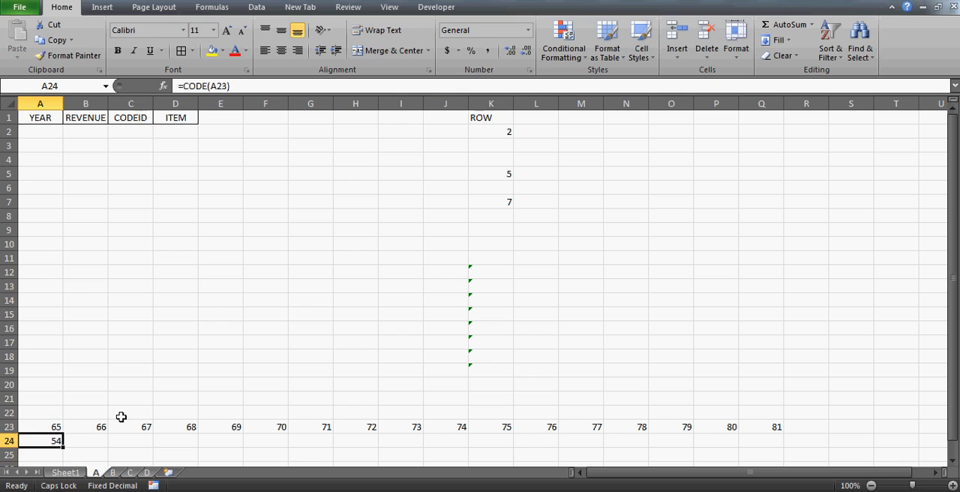
Replace the formula in cell A24 with =CHAR(A23).
type("=CHAR(")
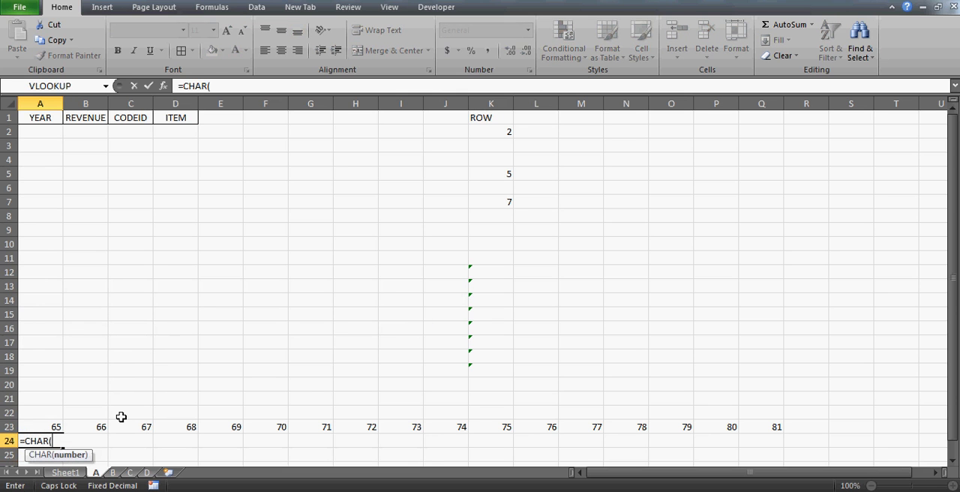
key("Up")
type(")")
key("Return")
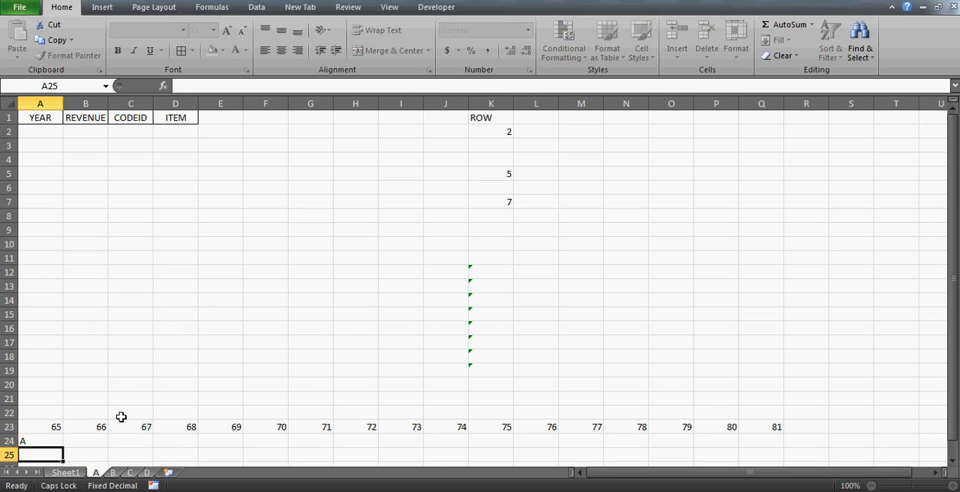
key("Up")
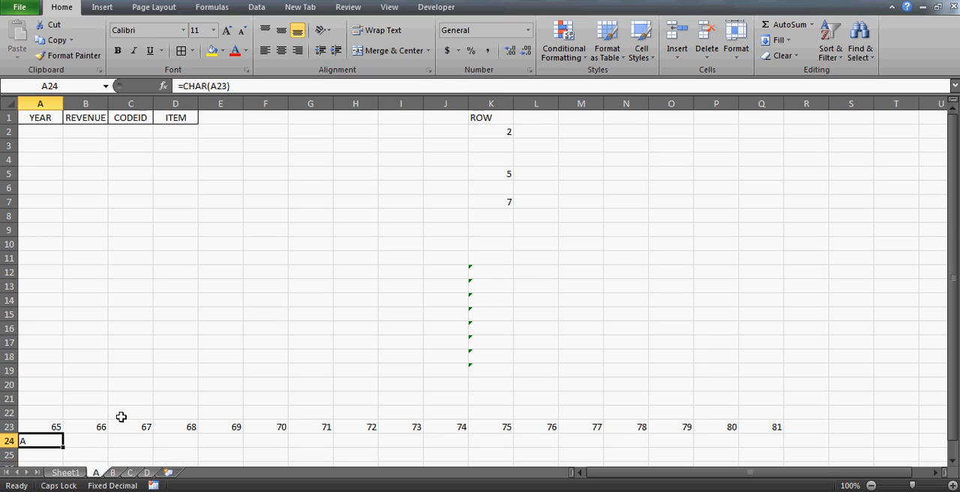
Copy the CHAR formula from A24 across cells B24 to O24.
key("ctrl+c")
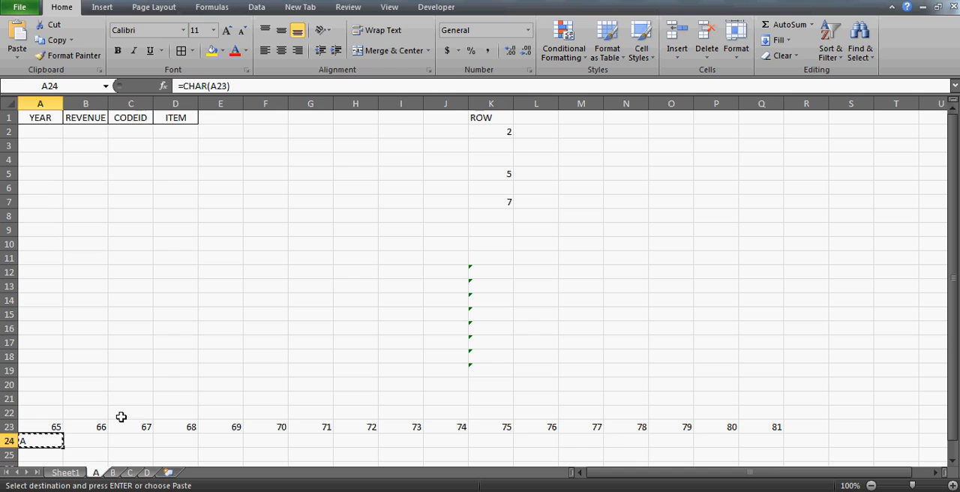
key("Right")
key("shift+Right")
key("shift+Right")
key("shift+Right")
key("shift+Right")
key("shift+Right")
key("shift+Right")
key("shift+Right")
key("shift+Right")
key("shift+Right")
key("shift+Right")
key("shift+Right")
key("shift+Right")
key("shift+Right")
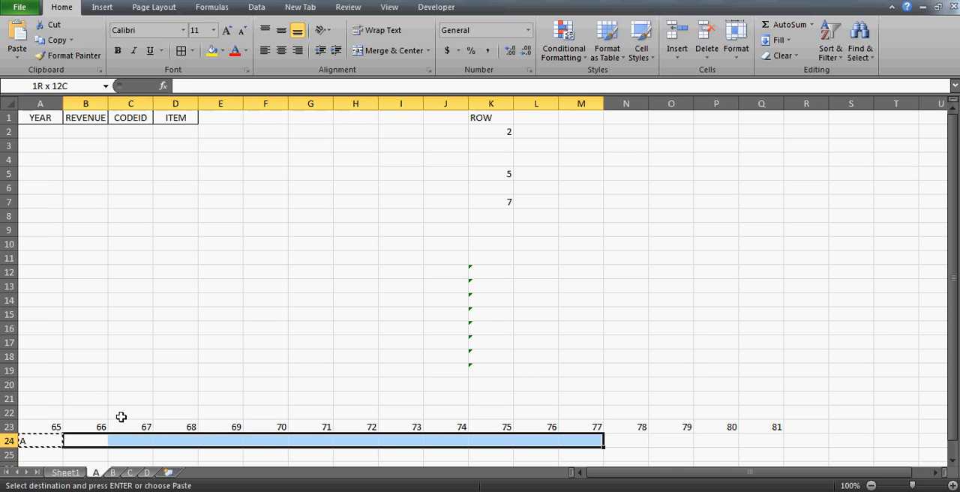
key("ctrl+v")
Examine the CHAR formulas along row 24 and the increment formula in cell B23.
key("Left")
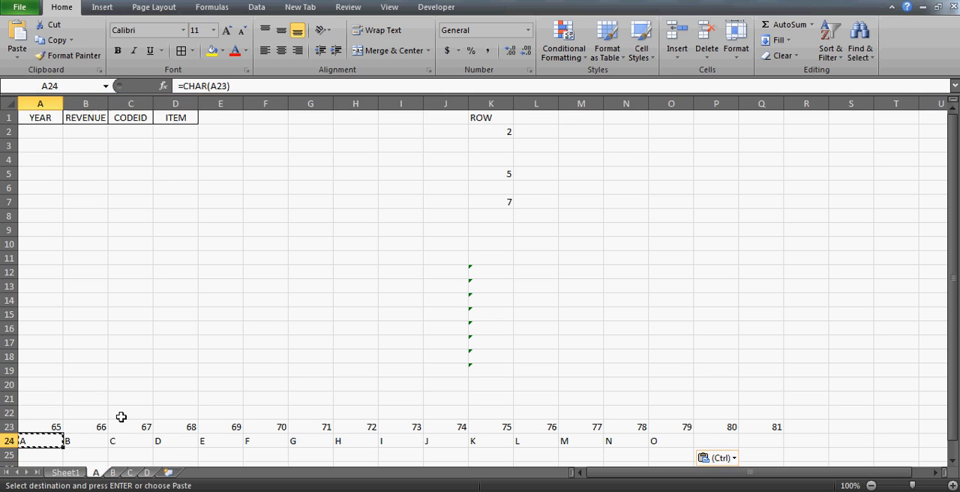
key("Right")
key("Right")
key("Right")
key("Right")
key("Right")
key("Right")
key("Right")
key("Right")
key("Right")
key("Right")
key("Right")
key("Right")
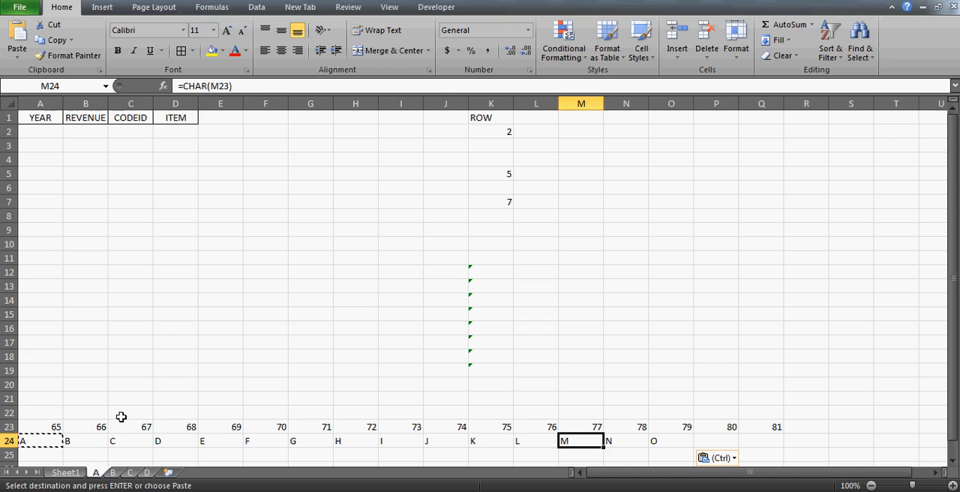
key("Left")
key("Left")
key("Left")
key("Left")
key("Left")
key("Left")
key("Left")
key("Left")
key("Left")
key("Left")
key("Left")
key("Left")
key("Right")
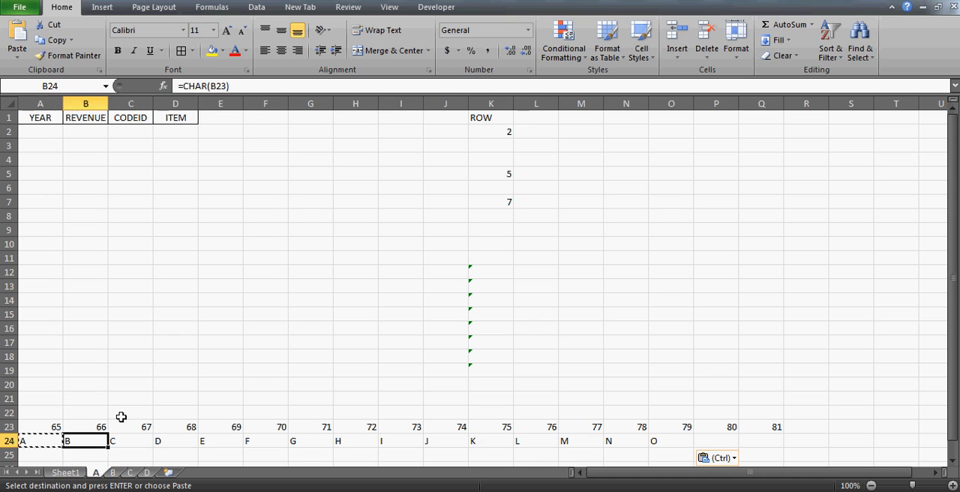
key("Left")
key("Up")
Clear the surplus numbers and letters from cells E23 to Q24, keeping only columns A to D.
key("Right")
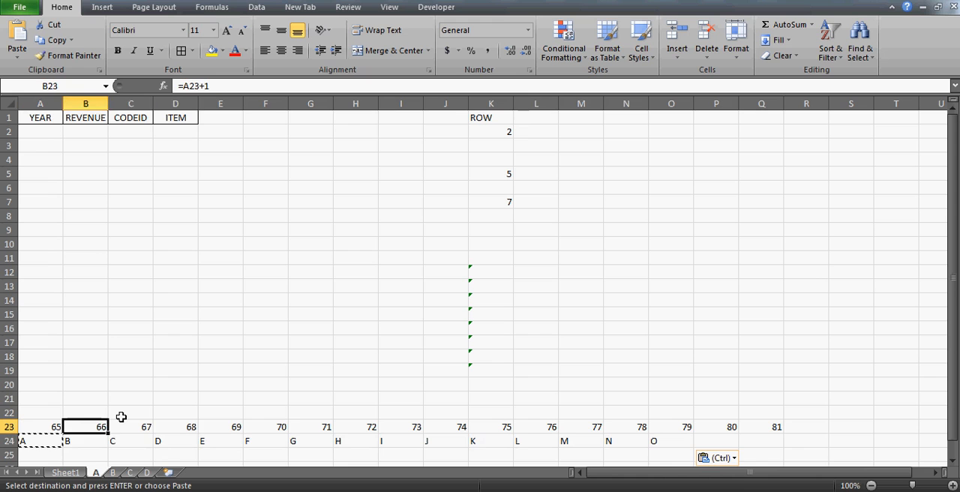
key("Right")
key("Right")
key("Right")
key("Right")
key("Left")
key("ctrl+shift+Right")
key("shift+Down")
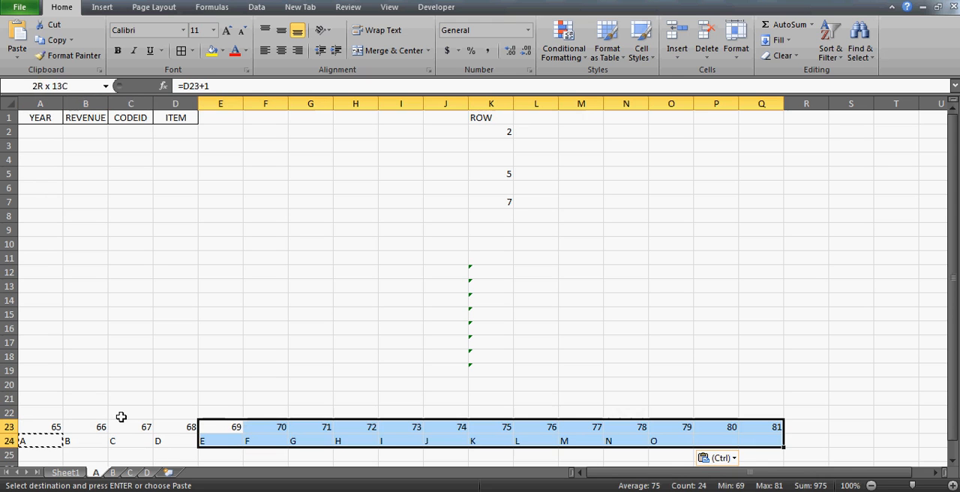
key("Delete")
Convert the formulas in cells A23 to D24 to fixed values and center the contents of that range.
key("Left")
key("Left")
key("Left")
key("Left")
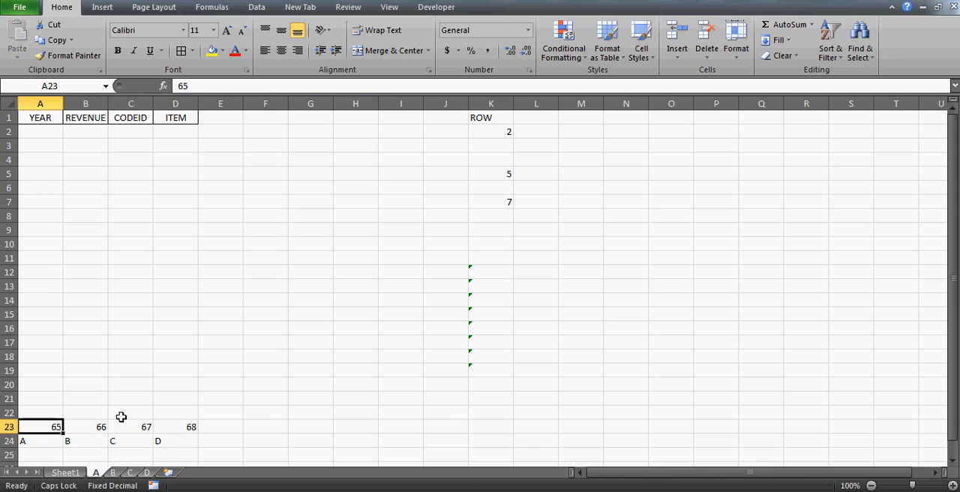
key("shift+Right")
key("shift+Right")
key("shift+Down")
key("shift+Right")
key("ctrl+c")
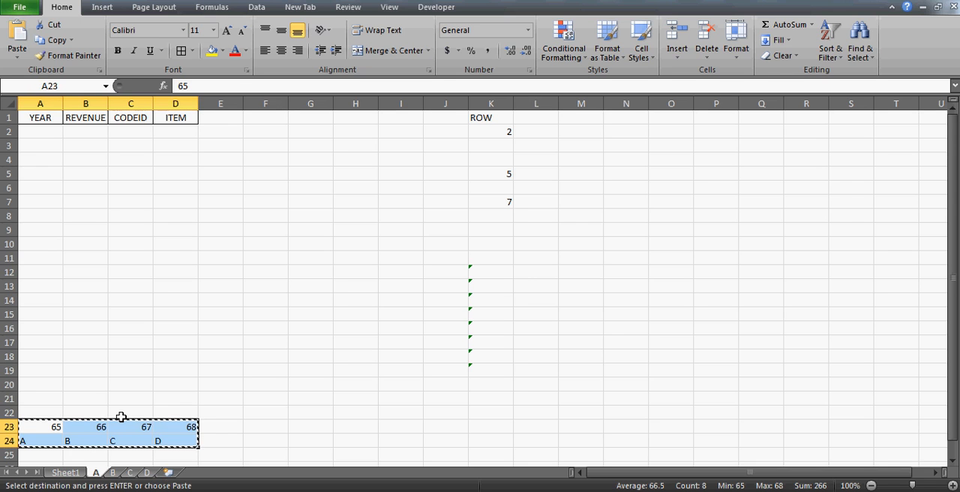
key("alt+e")
key("s")
key("v")
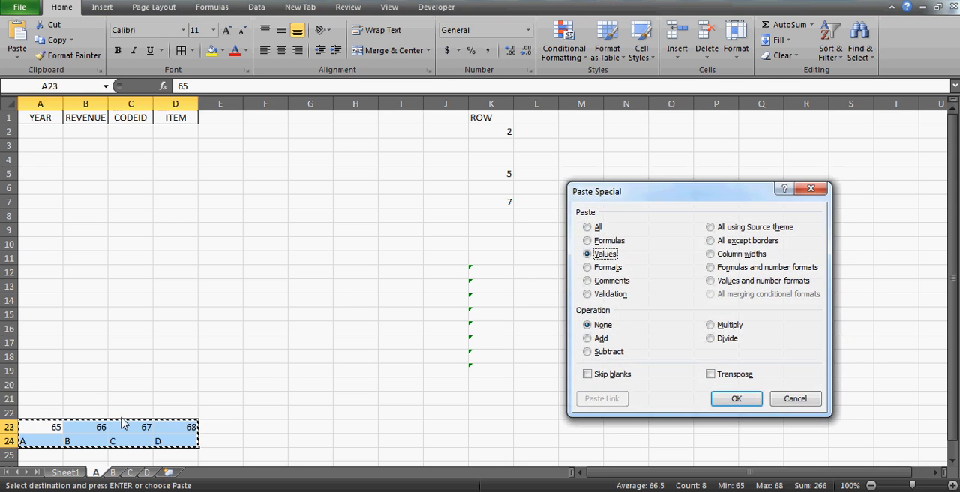
key("Return")
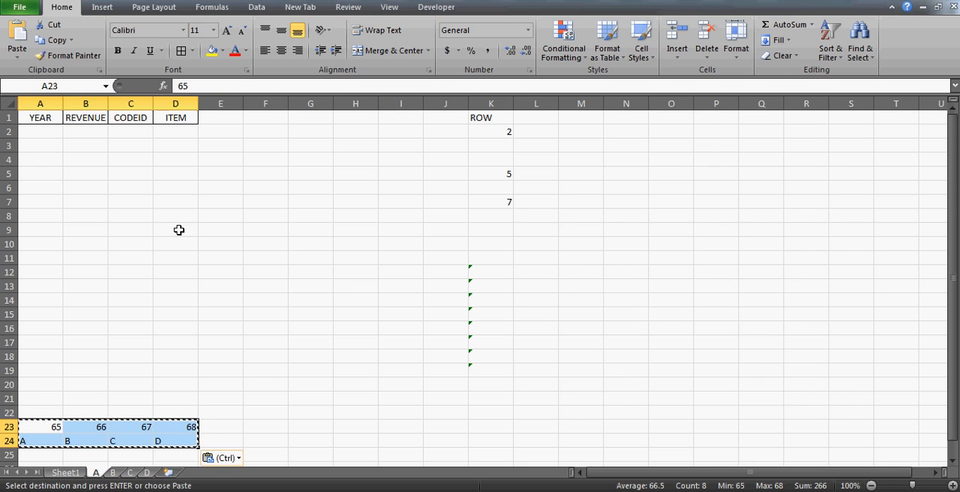
left_click(280, 52)
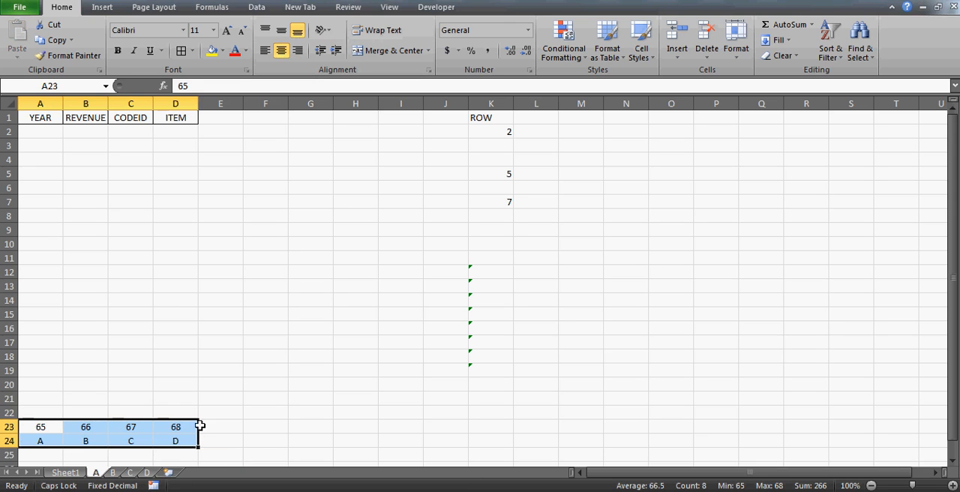
left_click(49, 443)
key("Return")
scroll(50, 443, "down", 2)
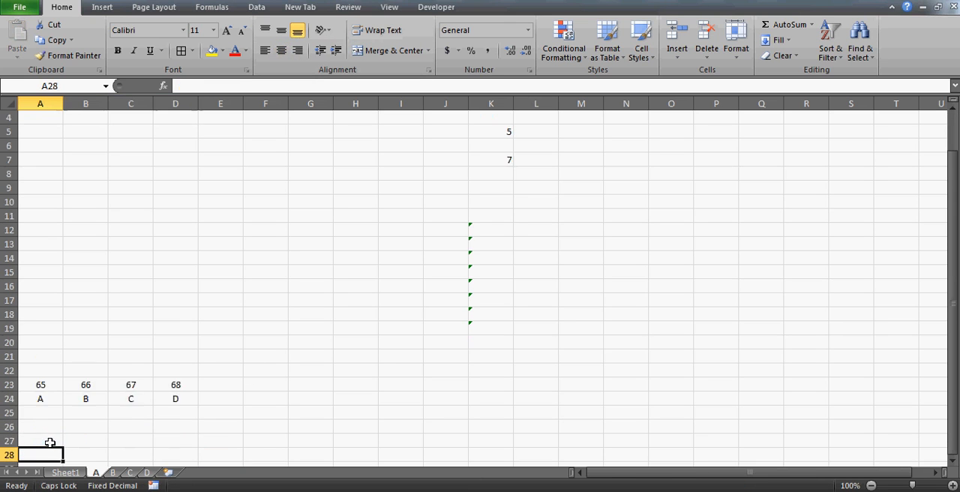
key("Up")
key("Up")
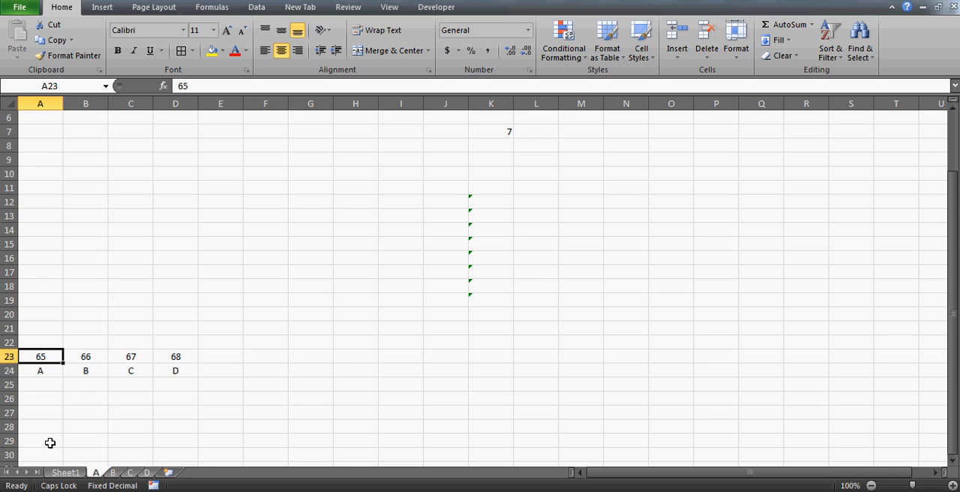
Enter the formula =CODE(A24) in cell A25 to convert the letter back to its number.
key("Down")
key("Down")
key("Down")
key("Up")
key("Up")
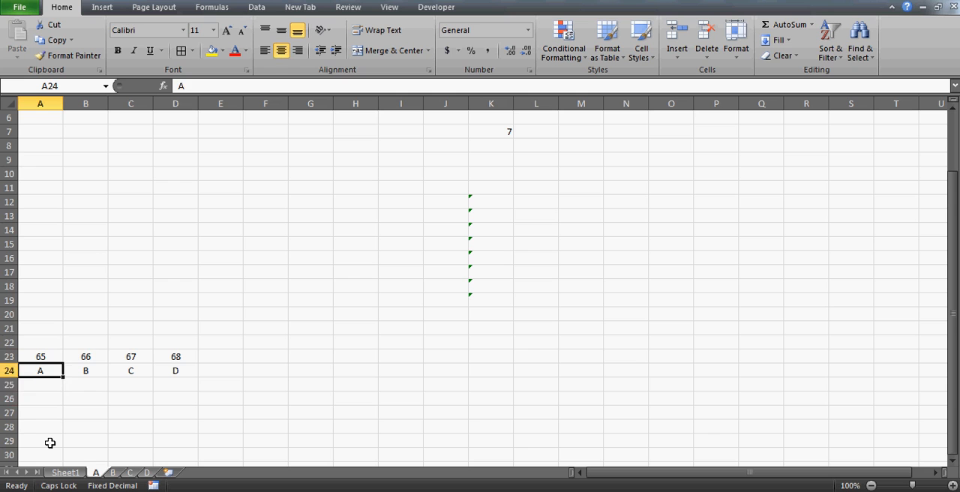
key("Down")
key("Up")
key("Down")
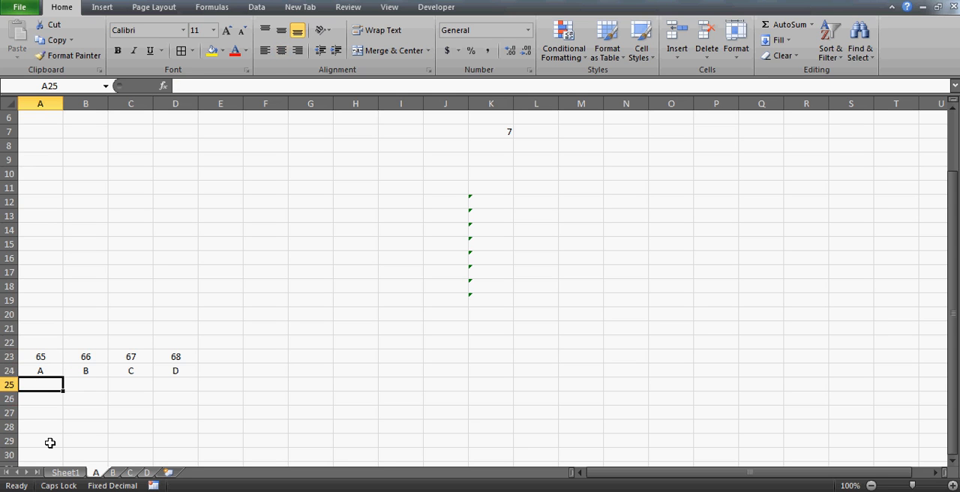
type("=")
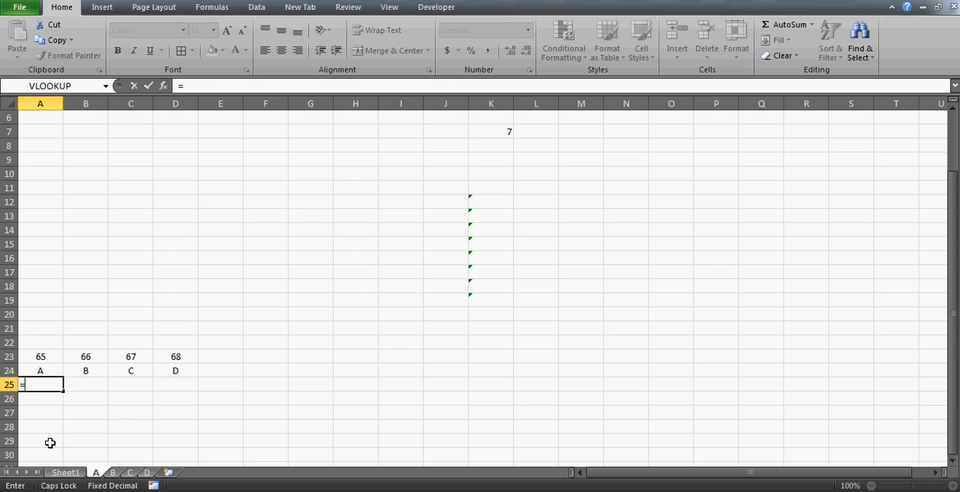
type("CODE(")
key("Up")
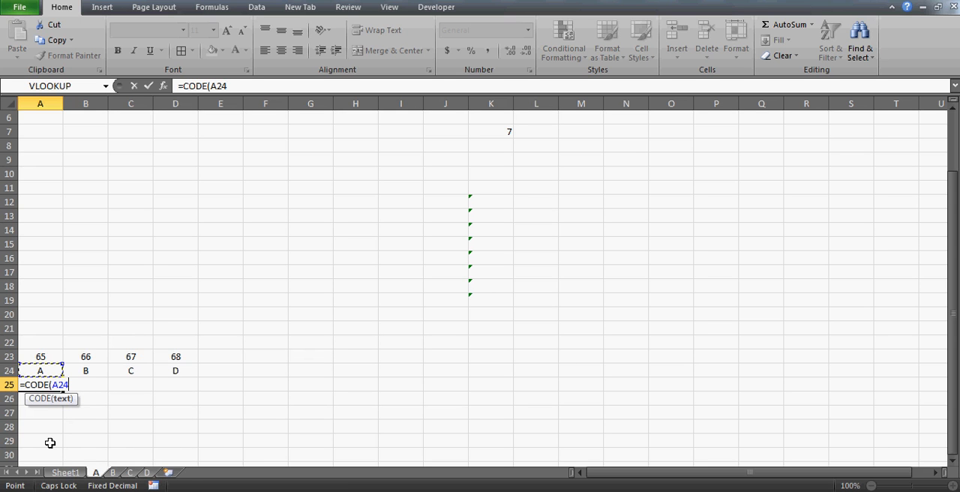
type(")")
key("Return")
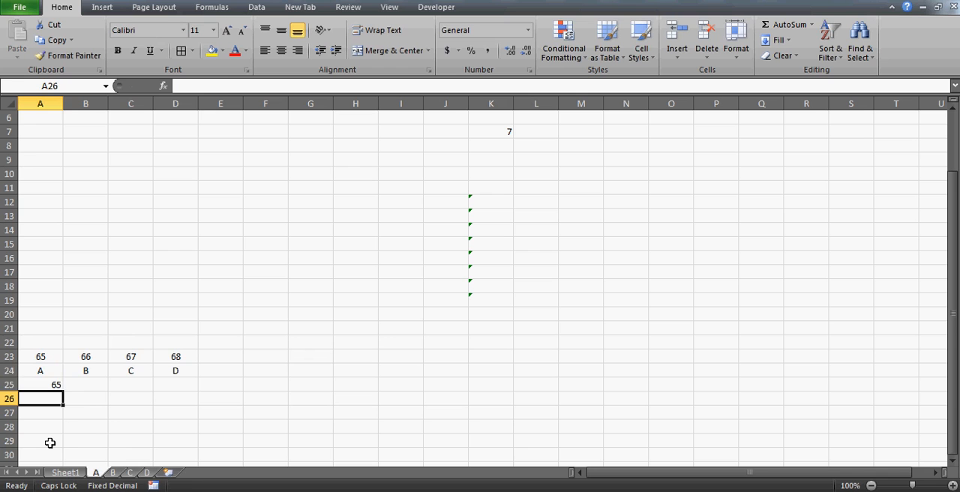
Copy the CODE formula from A25 across cells B25 to D25.
key("Up")
key("ctrl+c")
key("Right")
key("shift+Right")
key("shift+Right")
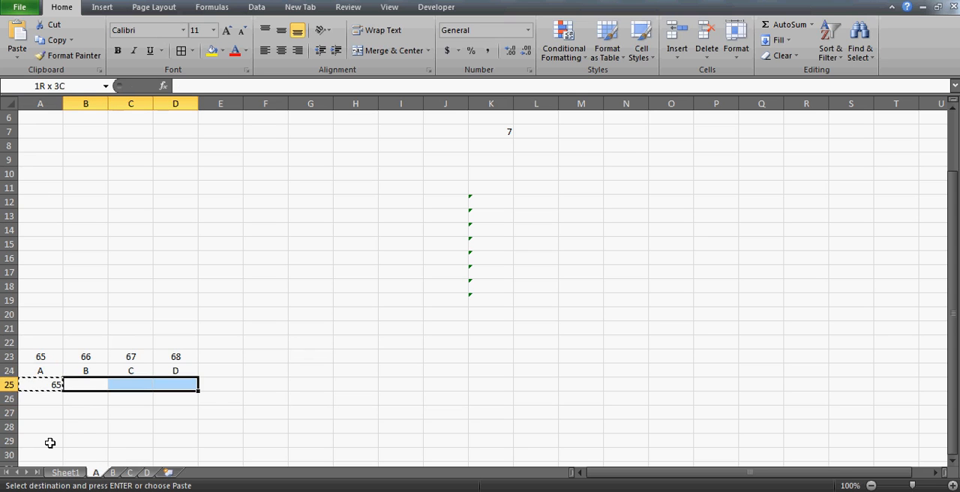
key("ctrl+v")
Compare the CODE results in row 25 with the numbers in row 23 and the letters in row 24.
key("Left")
key("Up")
key("Up")
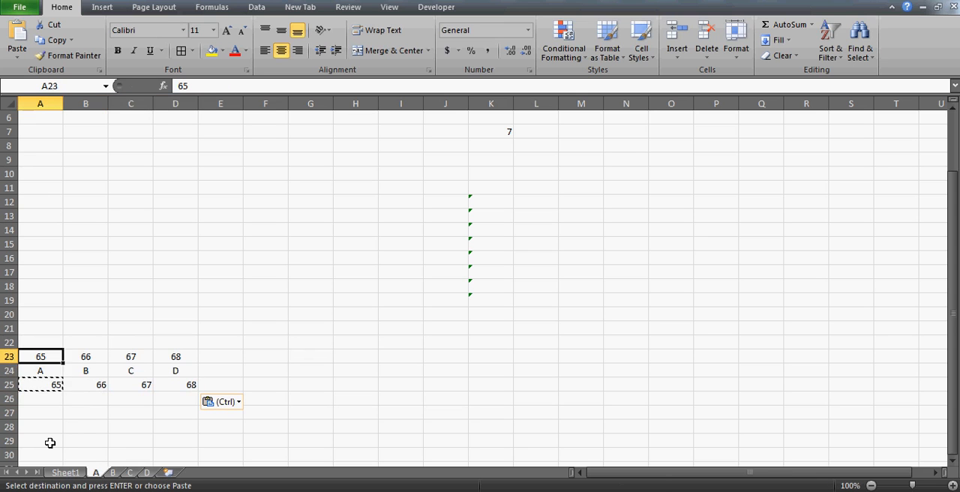
key("shift+Right")
key("shift+Right")
key("shift+Right")
key("Down")
key("Down")
key("Down")
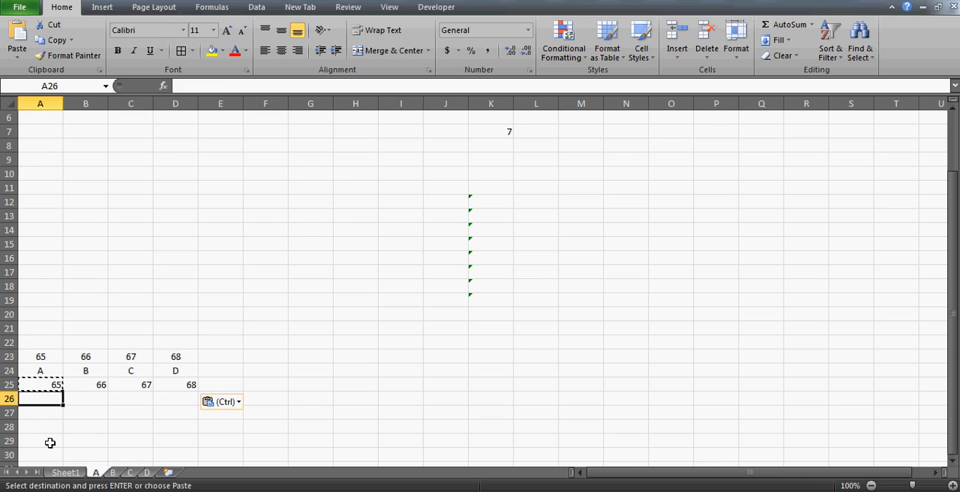
key("Up")
key("Up")
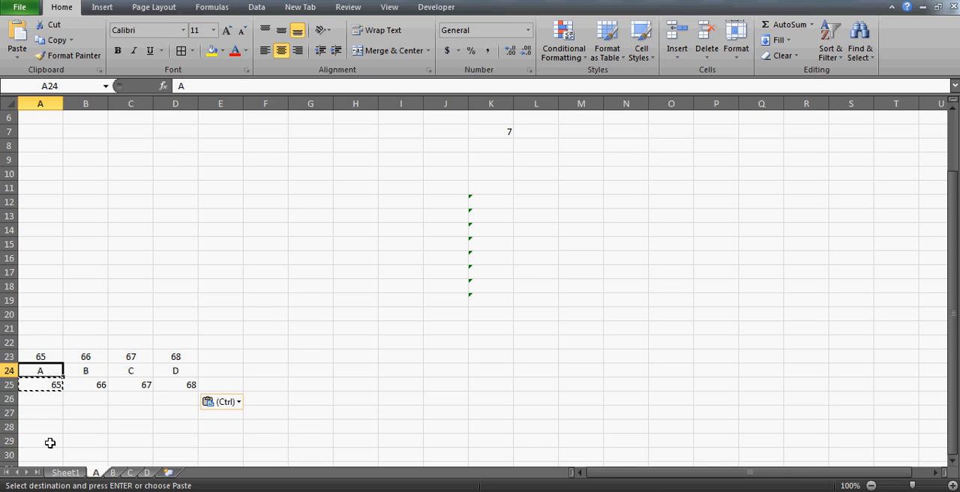
key("Down")
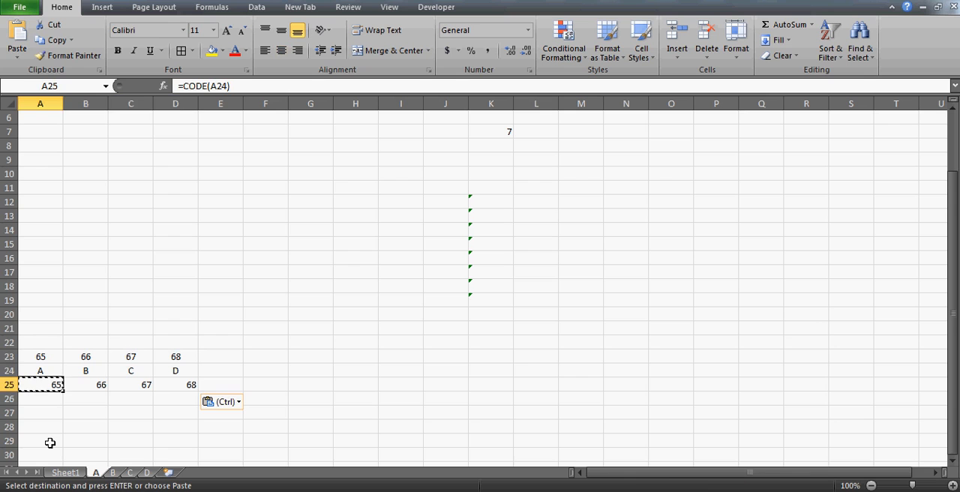
Clear the CODE formulas from cells A25 to D25.
key("shift+Right")
key("shift+Right")
key("shift+Right")
key("Delete")
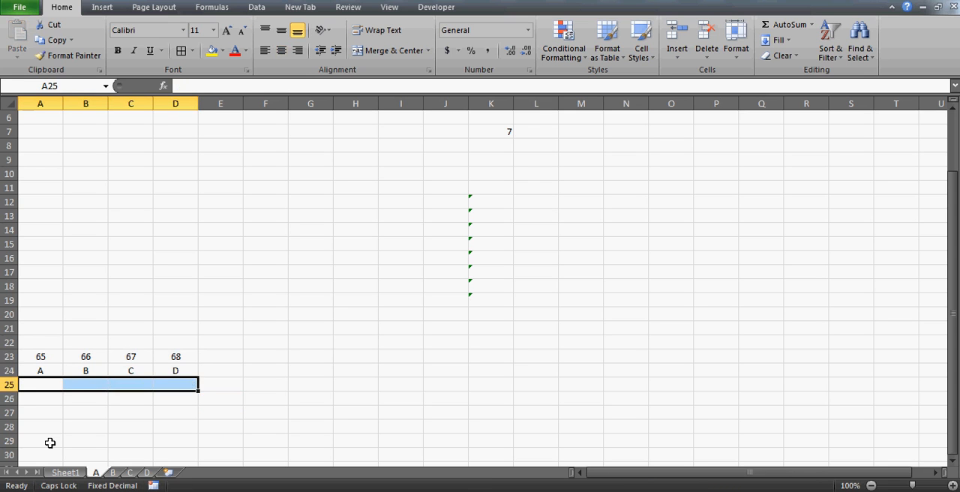
Clear the numbers from cells A23 to D23, keeping only the letters in row 24.
key("Up")
key("Up")
key("Down")
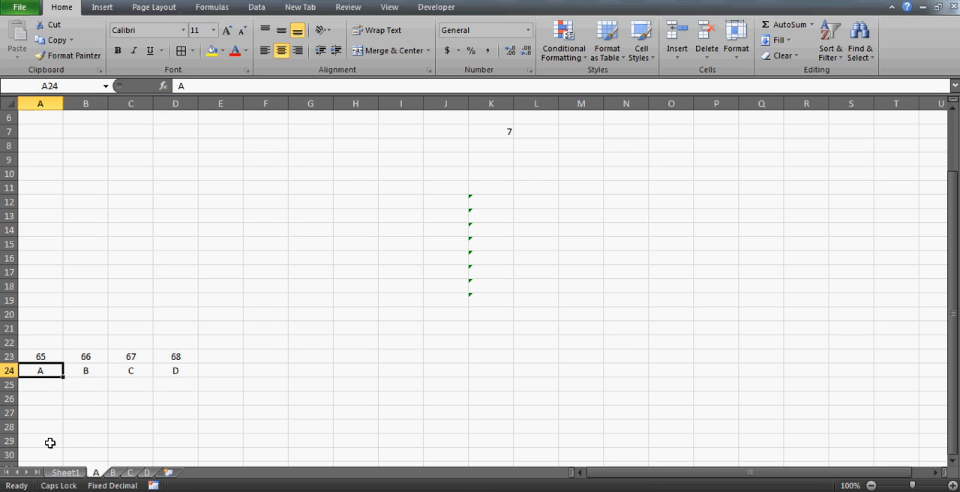
key("Up")
key("shift+Right")
Copy the column letters in A24 to D24 into the same cells of sheets B, C and D at once.
key("shift+Right")
key("shift+Right")
key("Delete")
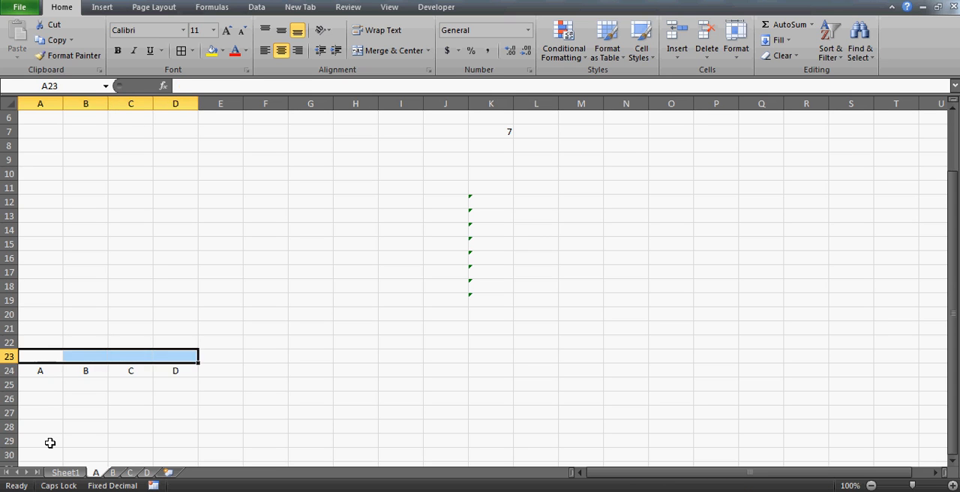
key("Down")
key("shift+Right")
key("shift+Right")
key("shift+Right")
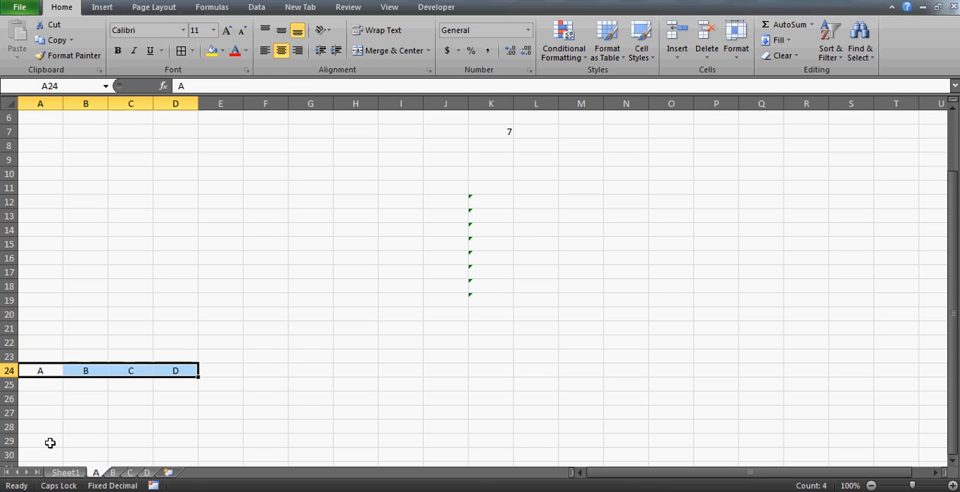
key("ctrl+c")
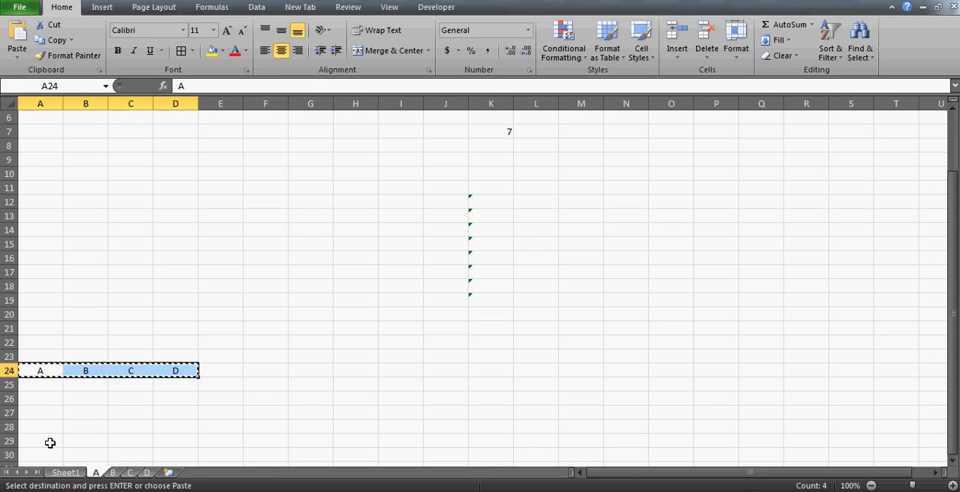
left_click(112, 473)
left_click(148, 473, "shift")
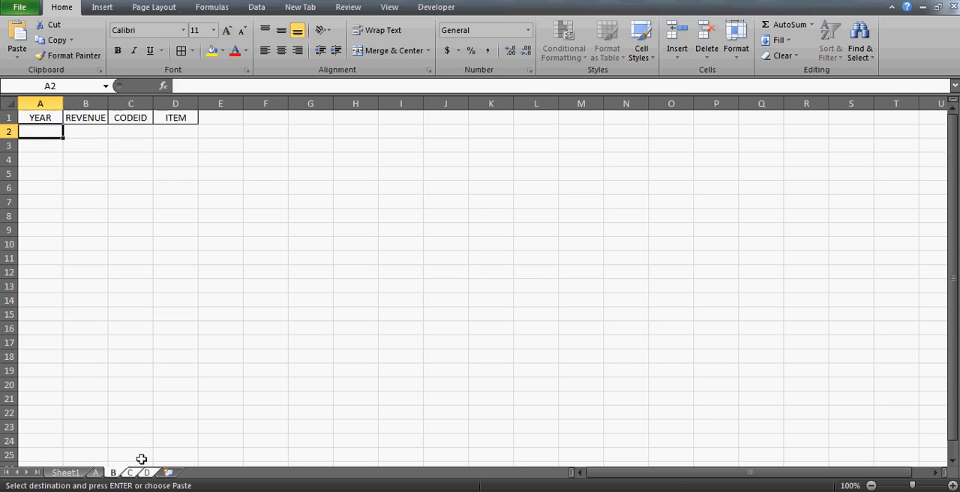
left_click(43, 441)
key("ctrl+v")
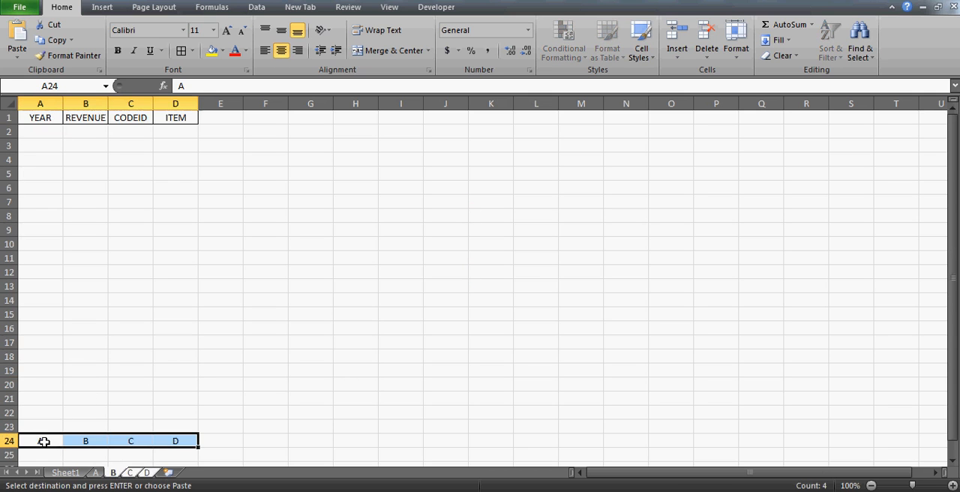
Return to sheet A and examine the row-number formulas in column K.
left_click(96, 474)
left_click(52, 346)
key("ctrl+Home")
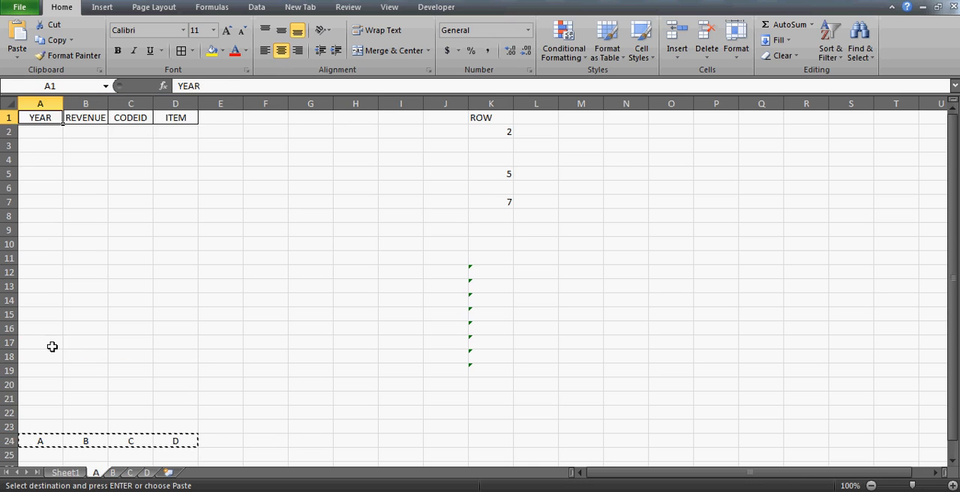
key("Down")
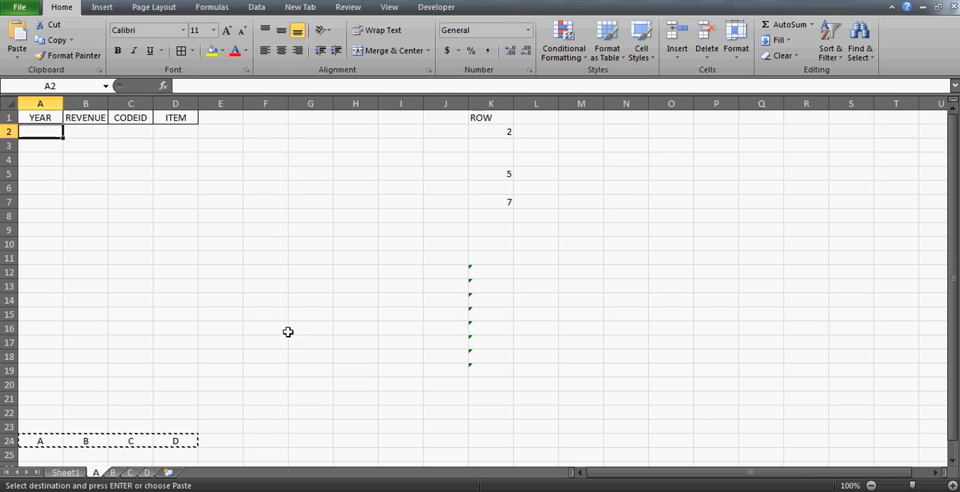
left_click(500, 145)
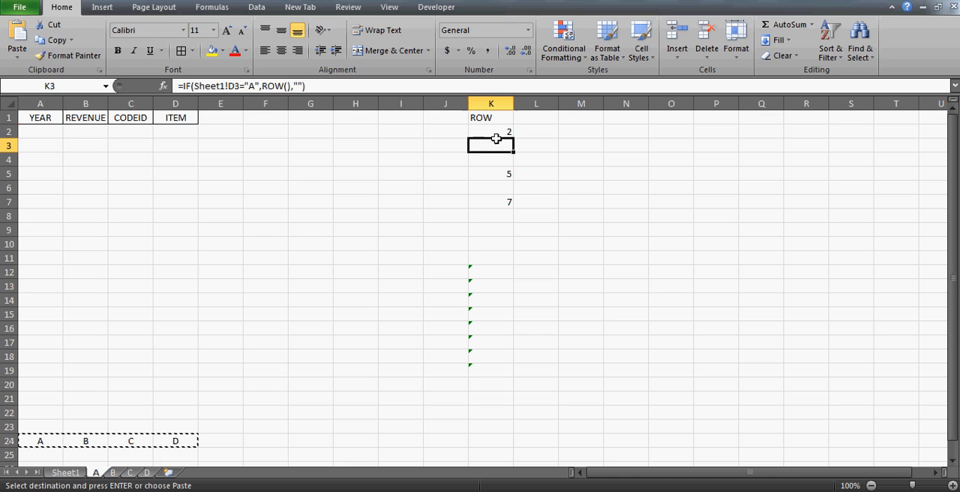
key("Down")
key("Down")
key("Down")
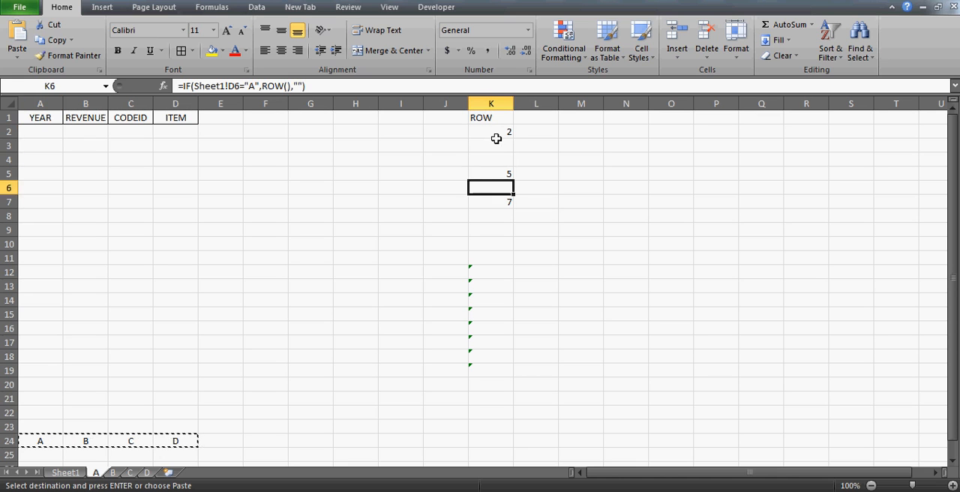
left_click(496, 140)
key("Down")
key("Up")
key("Right")
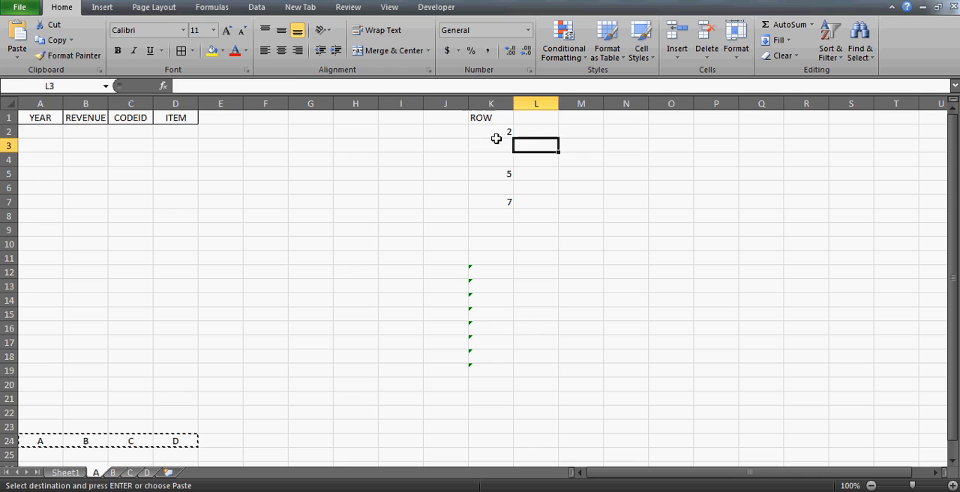
key("Right")
key("Up")
key("Up")
key("Left")
key("Left")
key("Down")
key("Right")
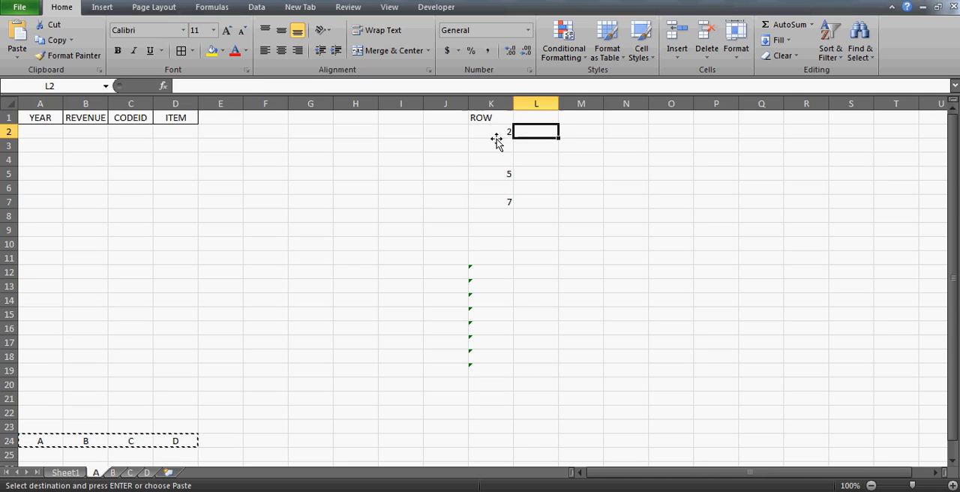
key("Right")
key("Left")
key("Left")
key("Right")
key("Down")
key("Up")
key("Up")
Enter the heading SMALL in cell L1, beside the ROW heading.
key("Left")
key("Down")
key("Right")
key("Up")
key("Right")
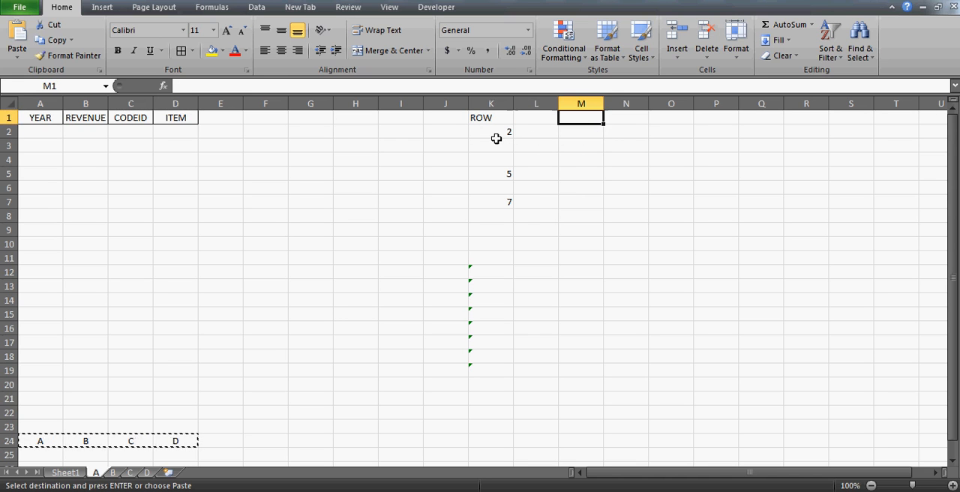
key("Left")
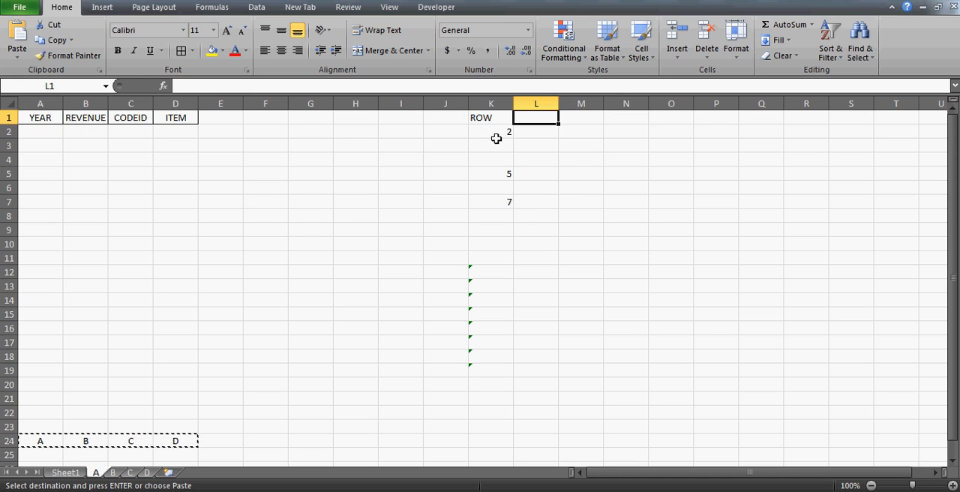
type("SMALL")
key("Return")
Enter the formula =SMALL(K2:K18,1) in cell L2.
type("=")
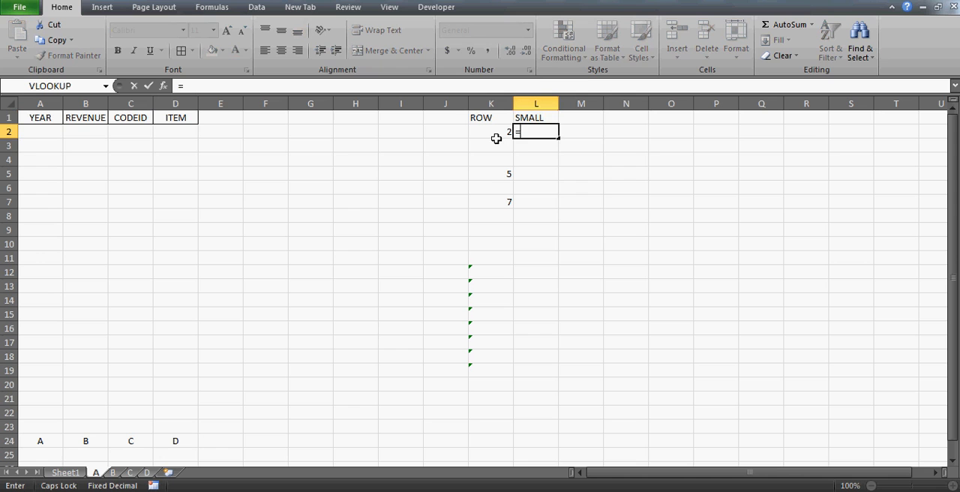
type("SMALL")
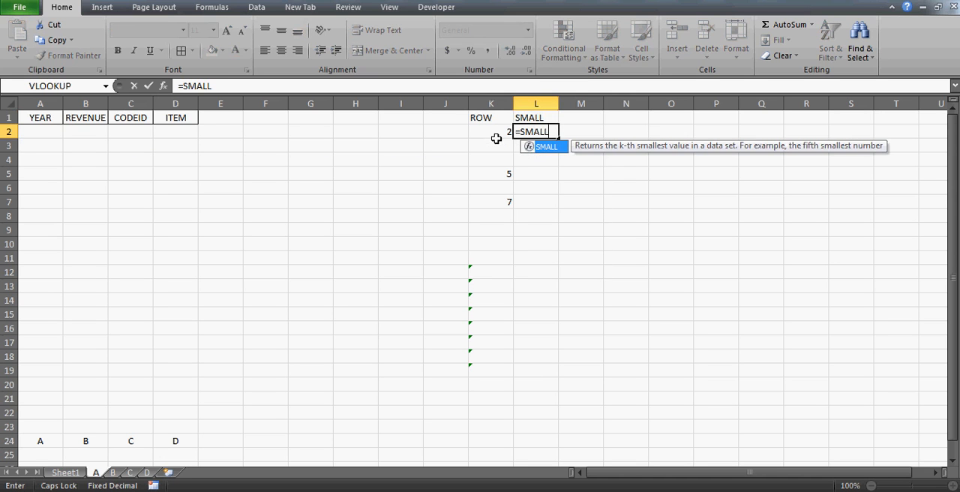
type("(")
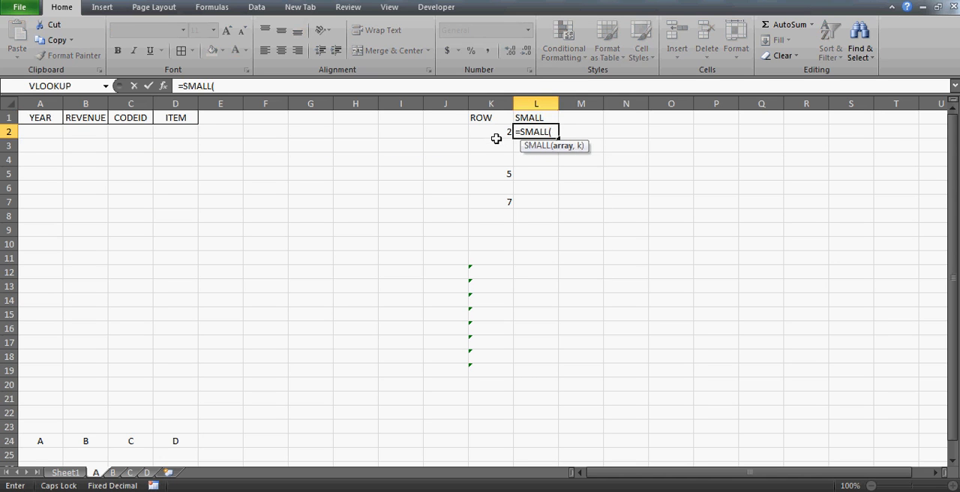
left_click(493, 130)
key("shift+Down")
key("shift+Down")
key("shift+Down")
key("shift+Down")
key("shift+Down")
key("shift+Down")
key("shift+Down")
key("shift+Down")
key("shift+Down")
key("shift+Down")
key("shift+Down")
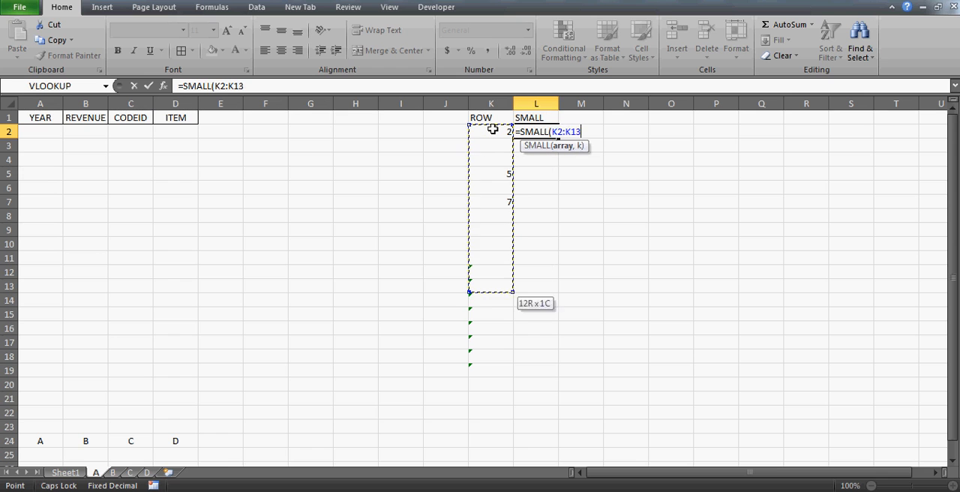
key("shift+Down")
key("shift+Down")
key("shift+Down")
key("shift+Down")
key("shift+Down")
type(",1")
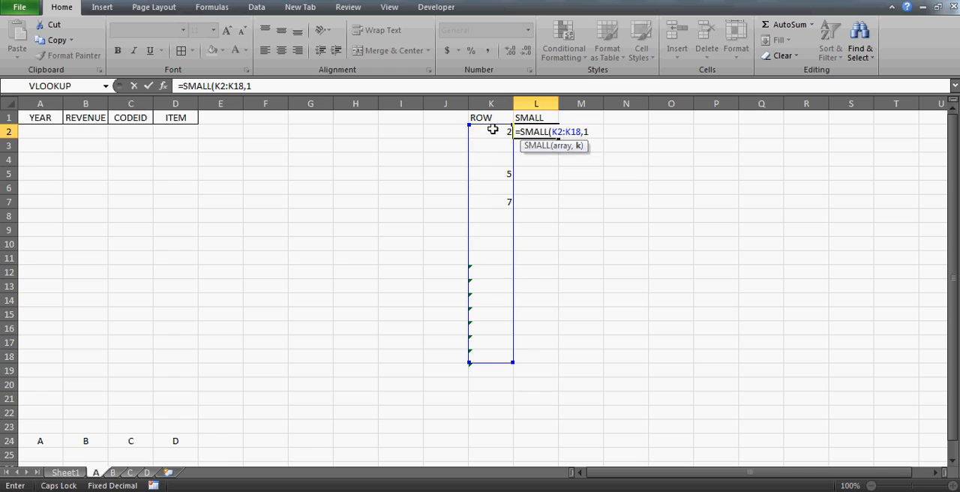
key("Return")
key("Up")
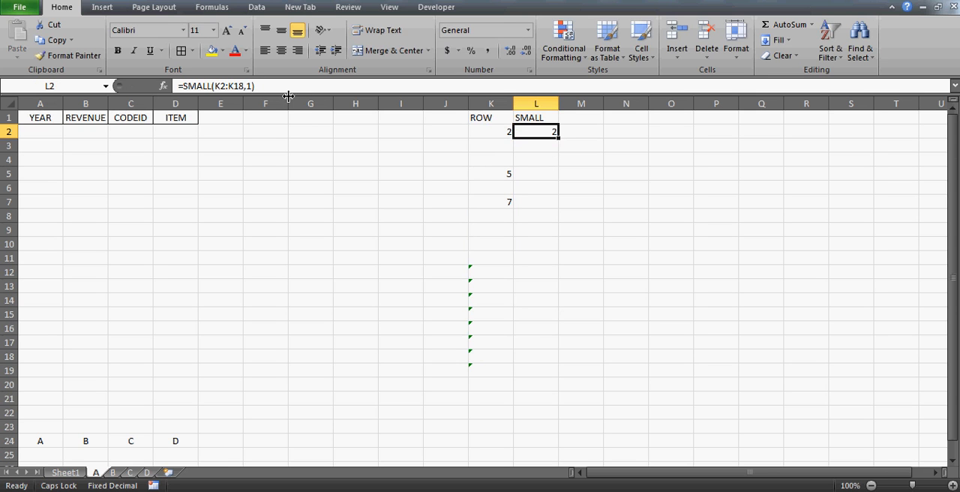
Replace the k argument of the SMALL formula in L2 with ROW()-1.
left_click(249, 86)
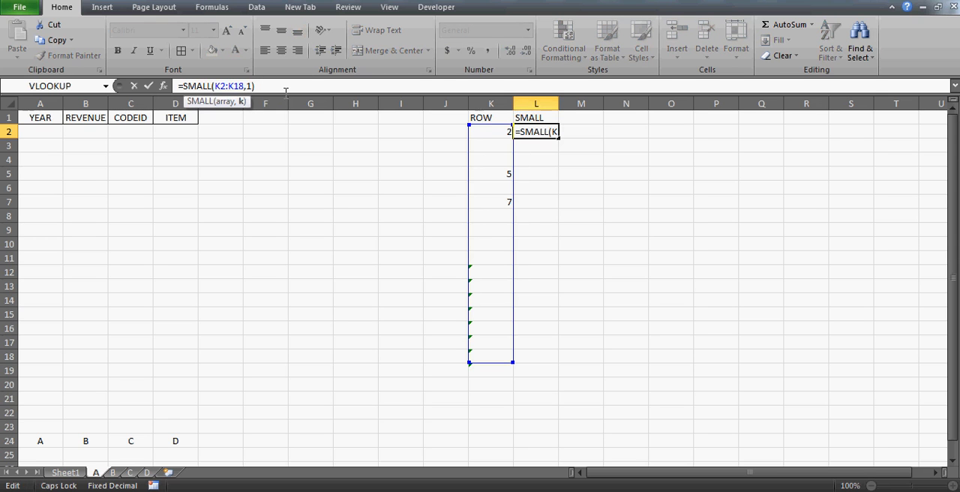
key("BackSpace")
type("ROW()")
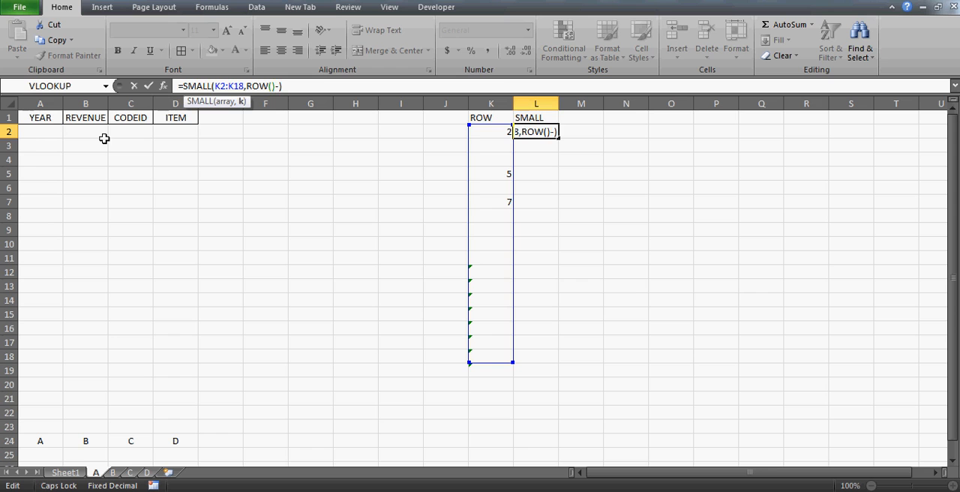
type("1")
key("ctrl+Return")
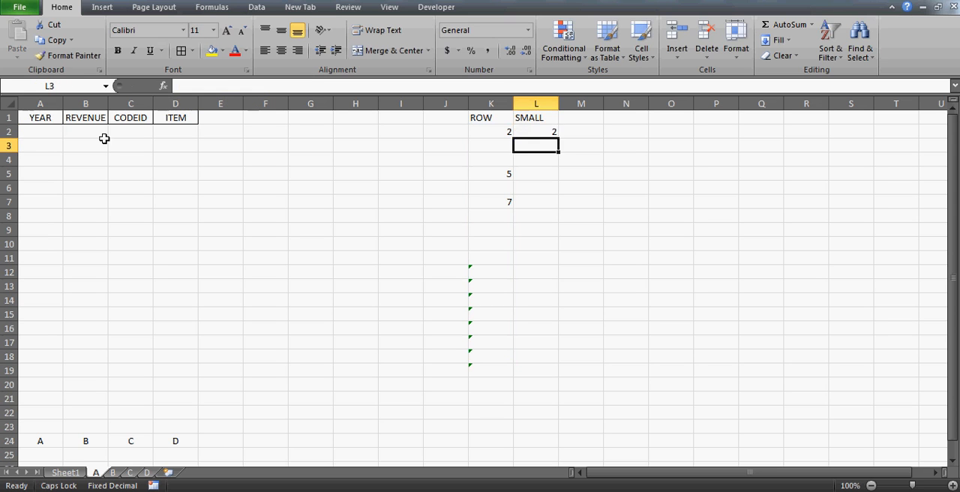
Make the K2:K18 range in the SMALL formula of L2 absolute as $K$2:$K$18.
left_click(221, 85)
key("F4")
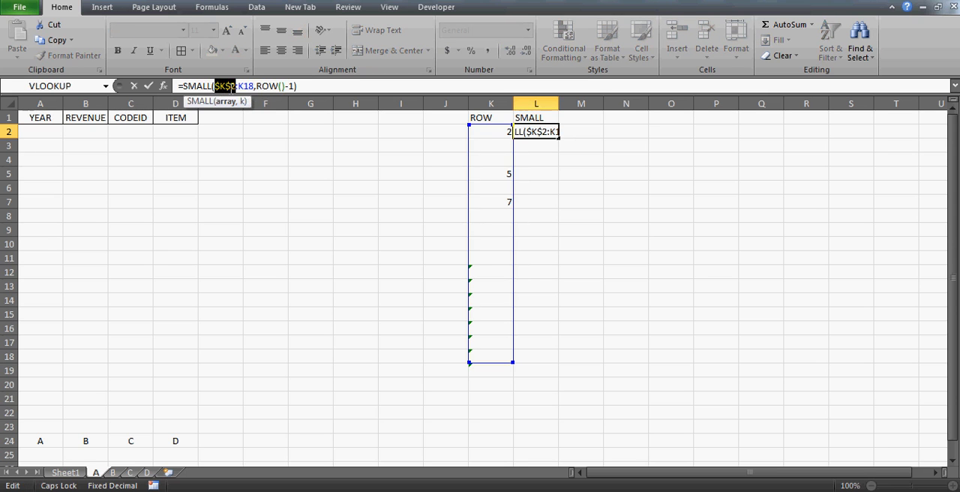
left_click(246, 85)
key("F4")
key("ctrl+Return")
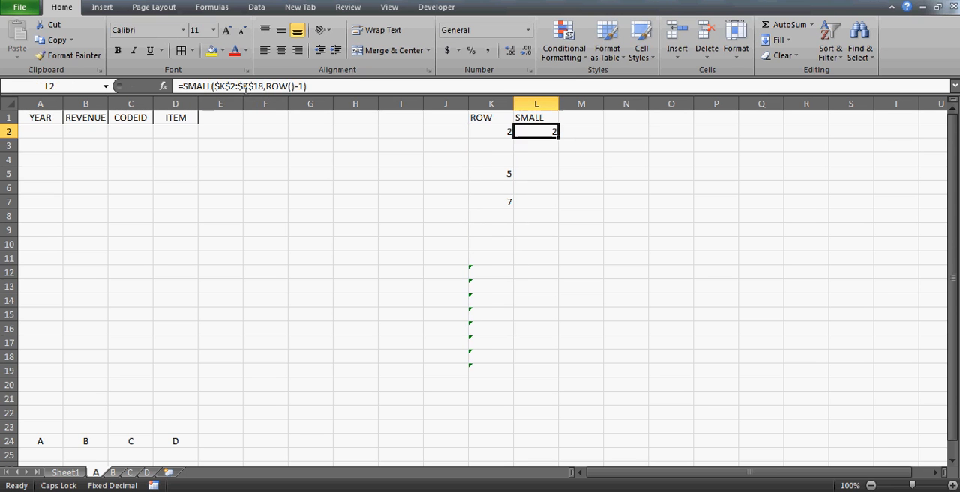
Copy the SMALL formula from L2 down into cells L3:L7.
key("ctrl+c")
key("Down")
key("shift+Down")
key("shift+Down")
key("shift+Down")
key("shift+Down")
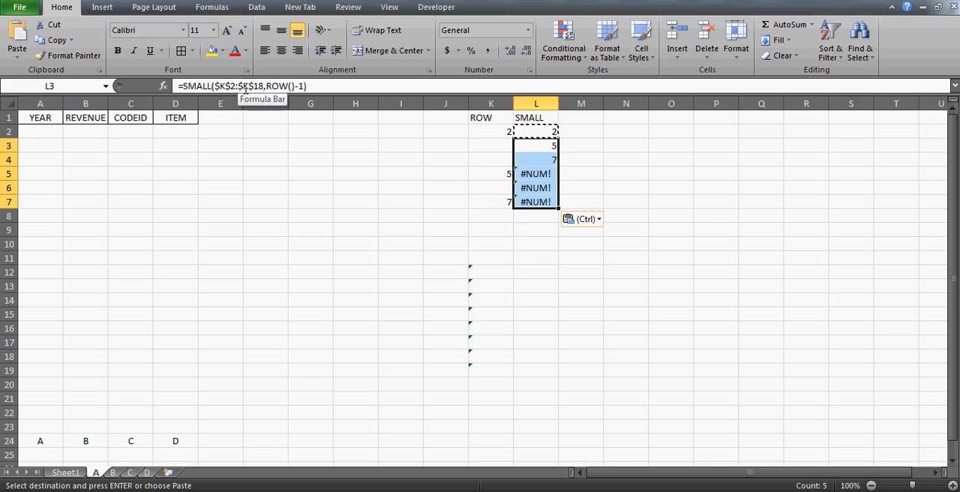
Center the contents of the ROW and SMALL helper columns, K1:L19.
key("Down")
key("Up")
key("Up")
key("Left")
key("Up")
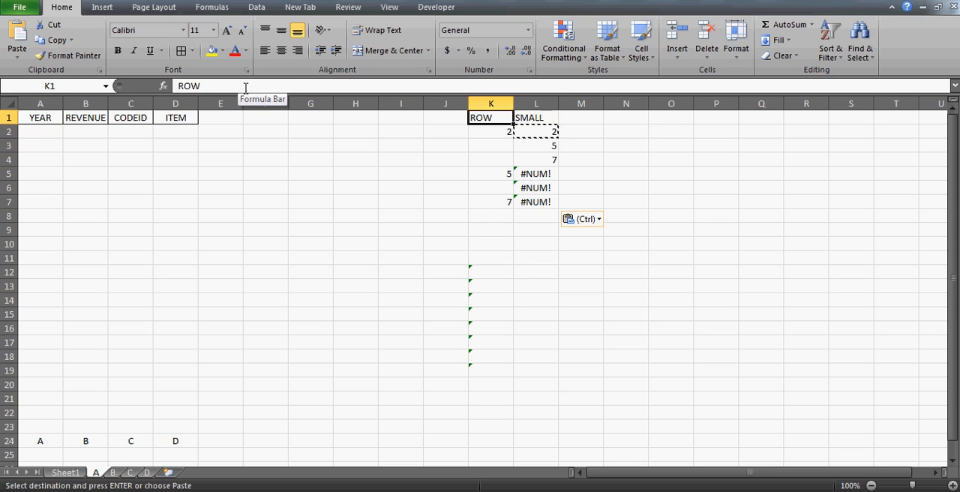
key("shift+Right")
key("ctrl+shift+Down")
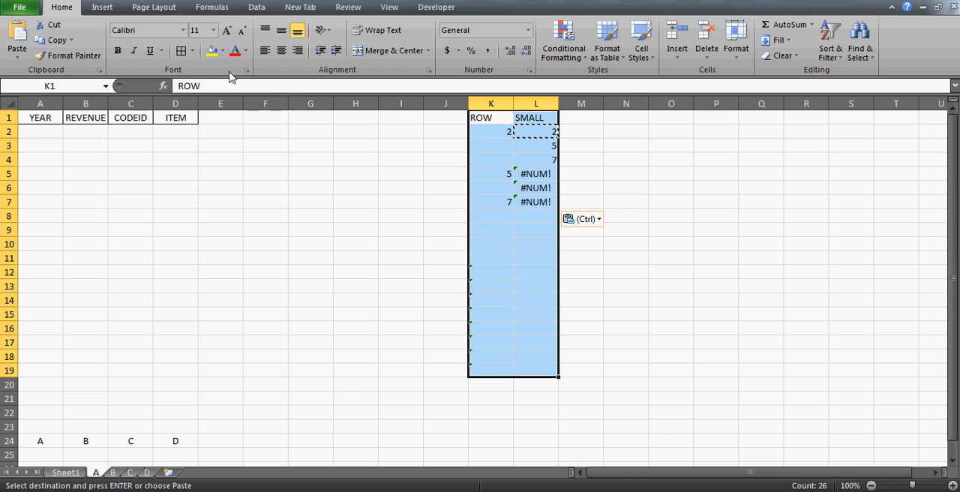
left_click(284, 54)
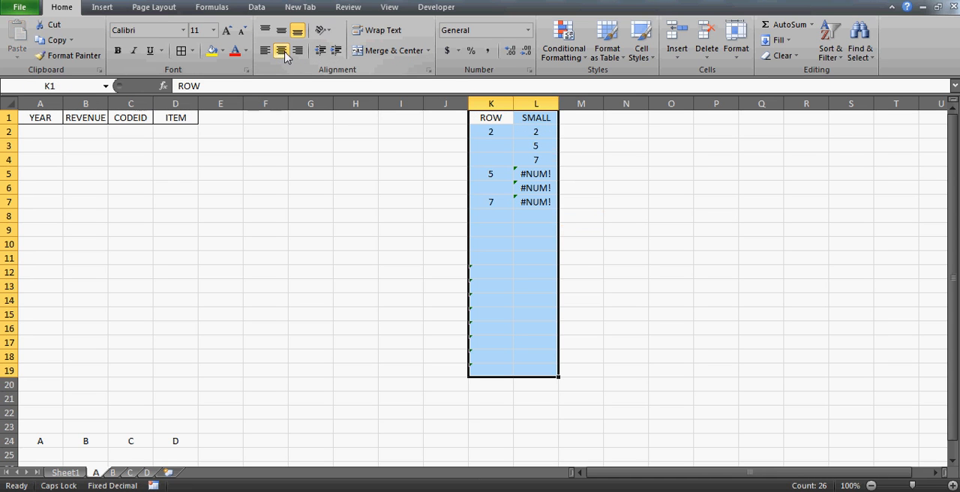
Examine the ROW and SMALL headings and the ranked row numbers and formulas in L2:L4.
left_click(518, 121)
key("Left")
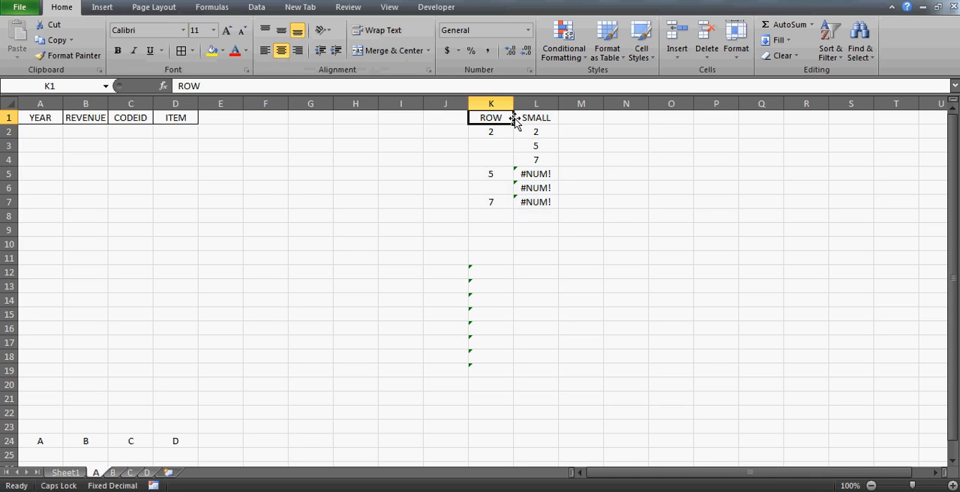
key("shift+Right")
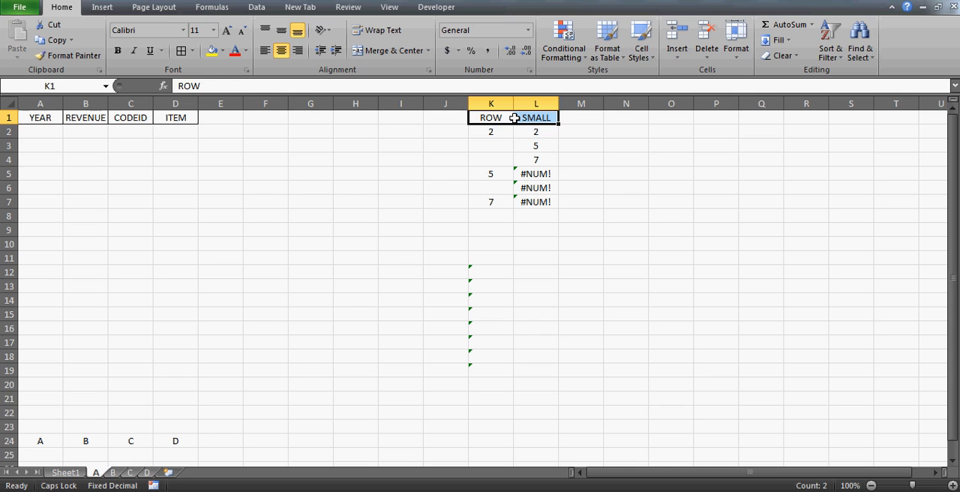
key("Down")
key("Right")
key("Down")
key("Down")
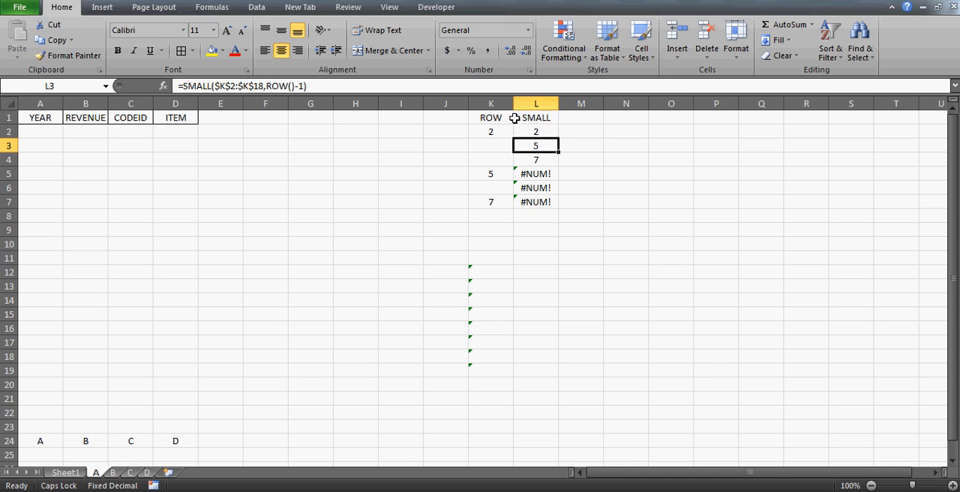
key("Up")
key("Up")
key("Down")
key("Up")
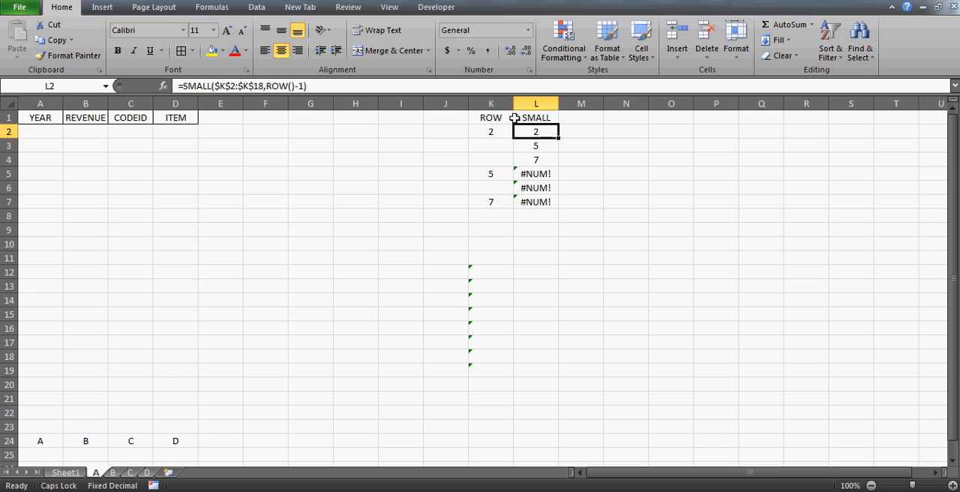
key("shift+Down")
key("shift+Down")
key("shift+Up")
key("shift+Up")
key("Down")
key("Up")
key("Left")
key("Right")
key("shift+Down")
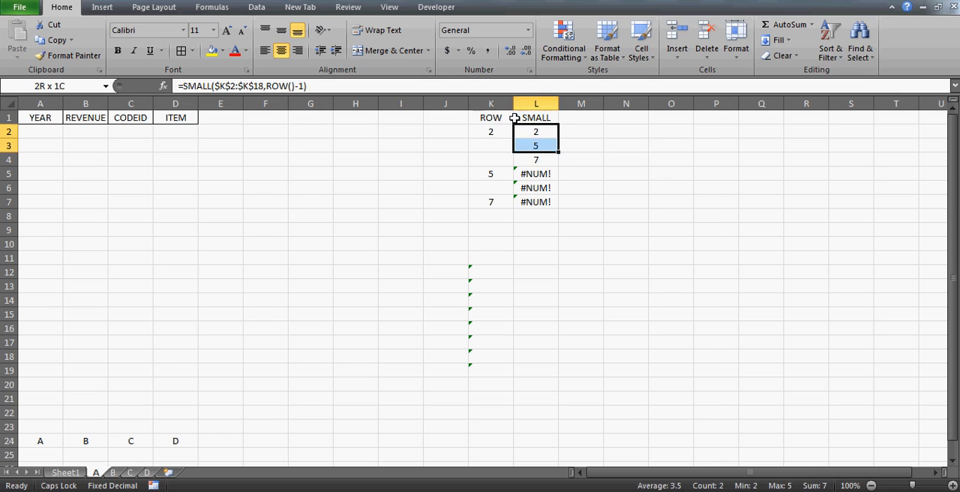
key("shift+Down")
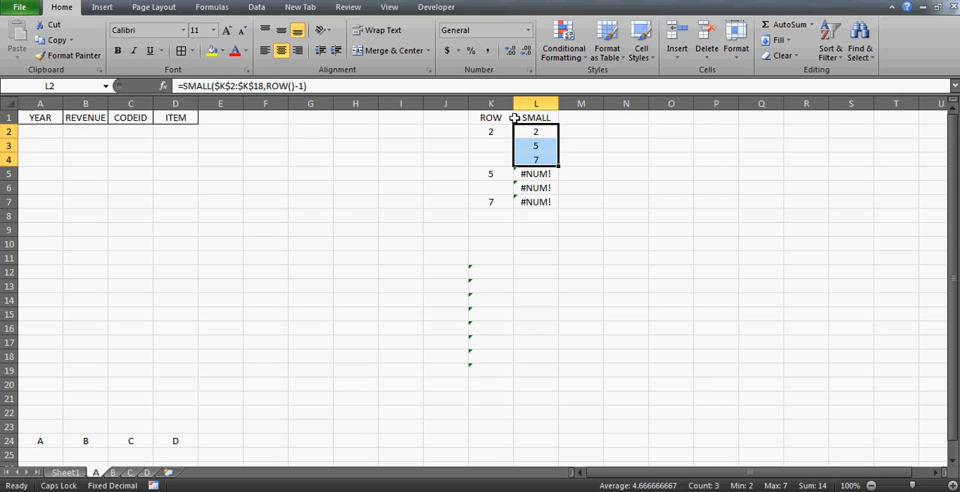
key("shift+Up")
key("shift+Up")
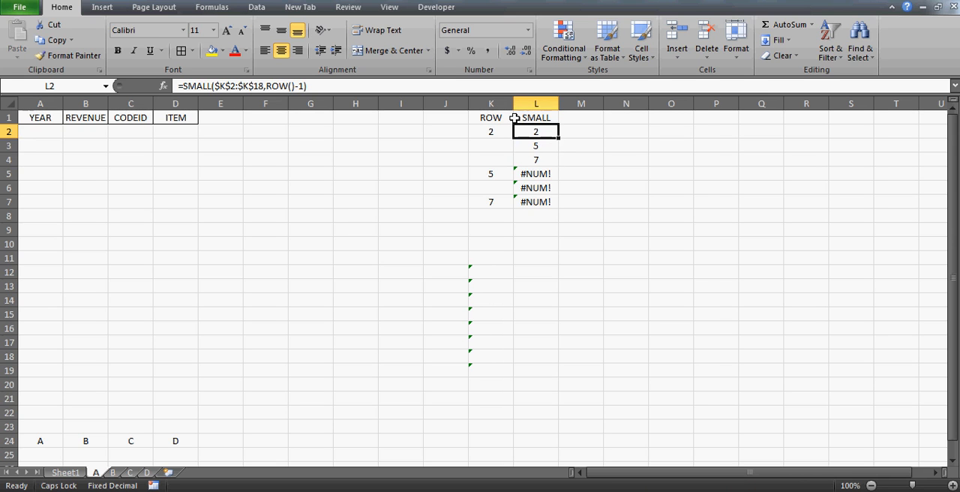
key("Right")
key("Right")
key("Left")
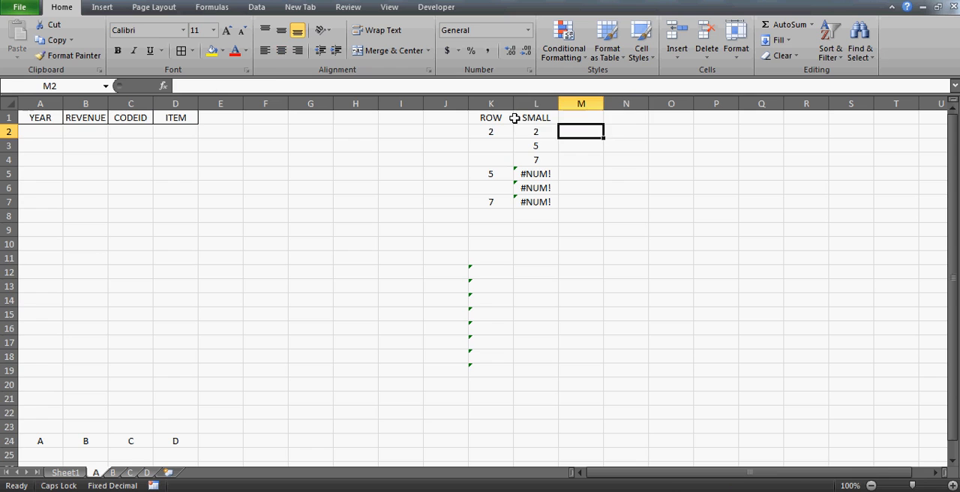
key("Left")
key("Left")
Compare the row-number formulas in column K with the ITEM entries in D2:D5 on Sheet1.
left_click(492, 104)
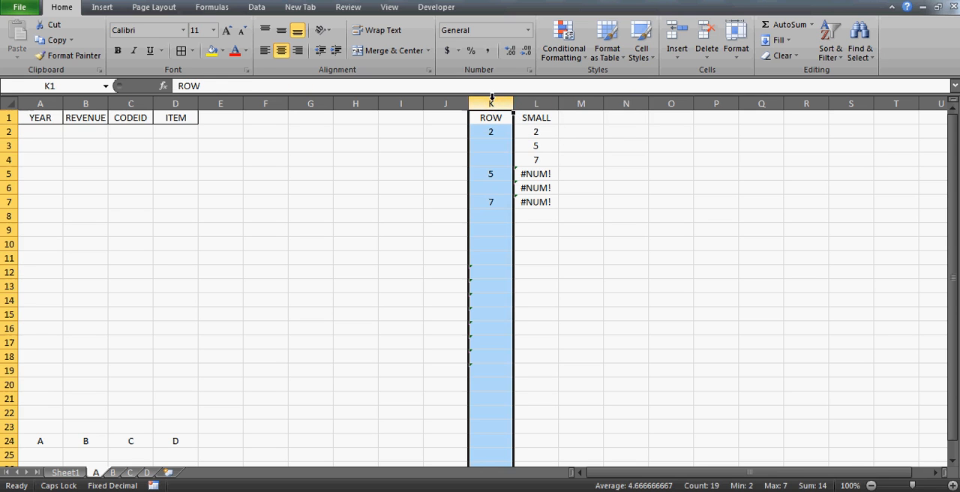
left_click(489, 134)
key("Down")
key("Down")
key("Down")
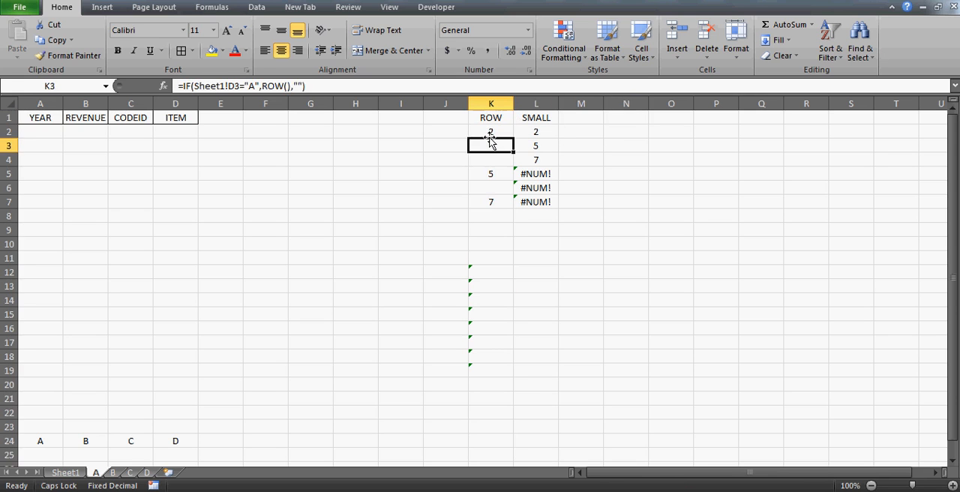
left_click(65, 472)
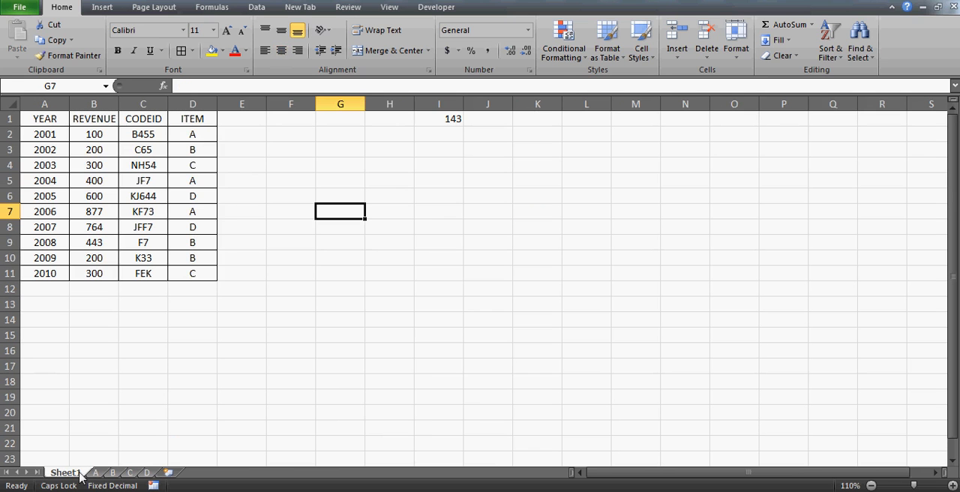
left_click(207, 134)
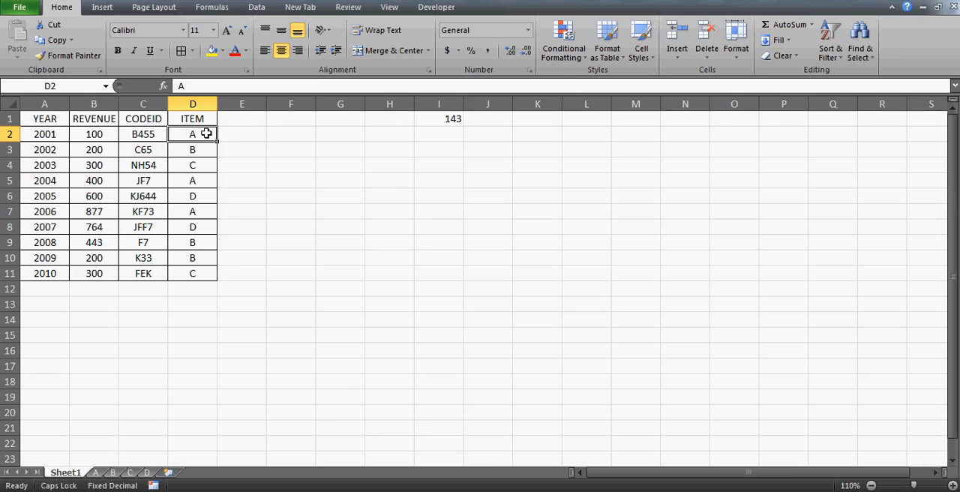
key("Down")
key("Down")
key("Up")
key("Down")
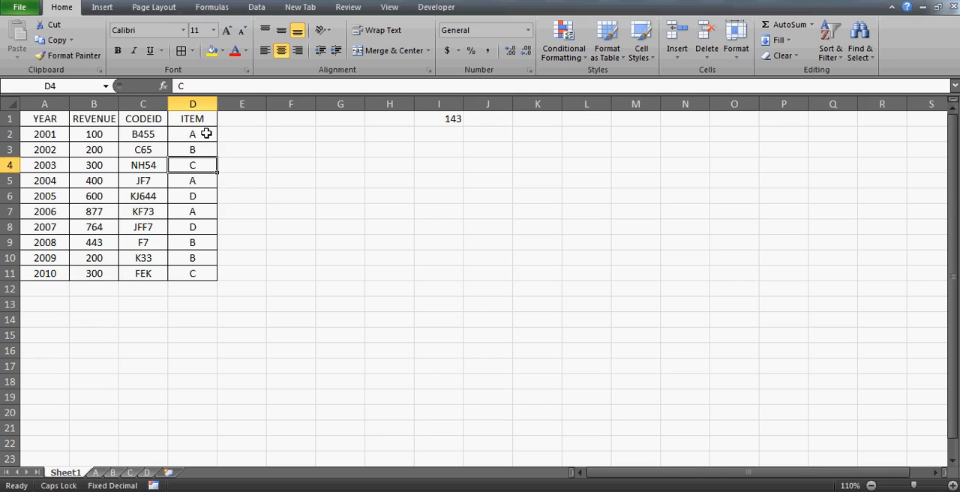
key("Down")
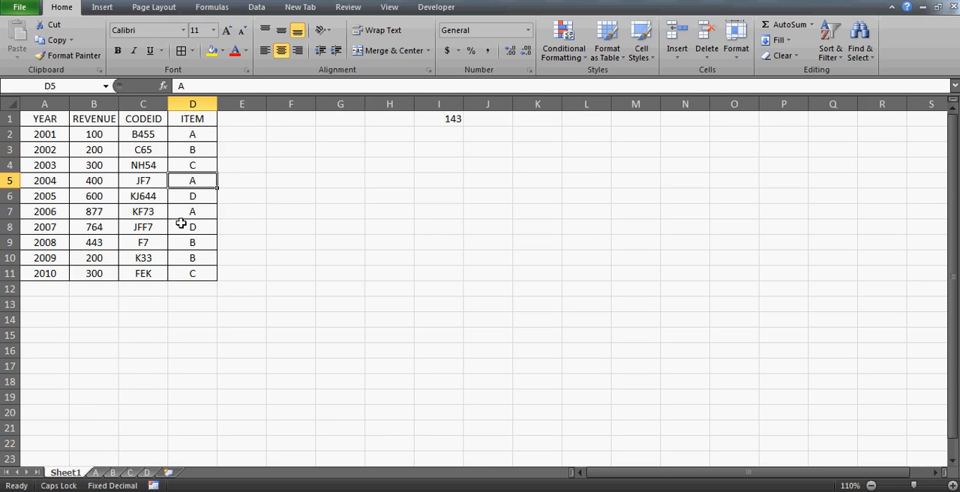
Return to sheet A and examine the row-number formulas in K2:K5 against the SMALL results in L2:L5.
left_click(98, 473)
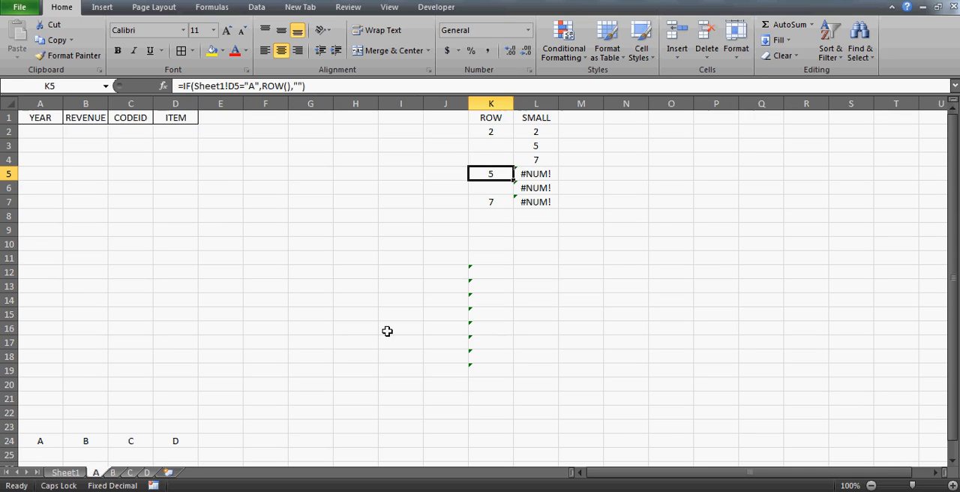
key("Up")
key("Up")
key("Up")
key("Down")
key("Down")
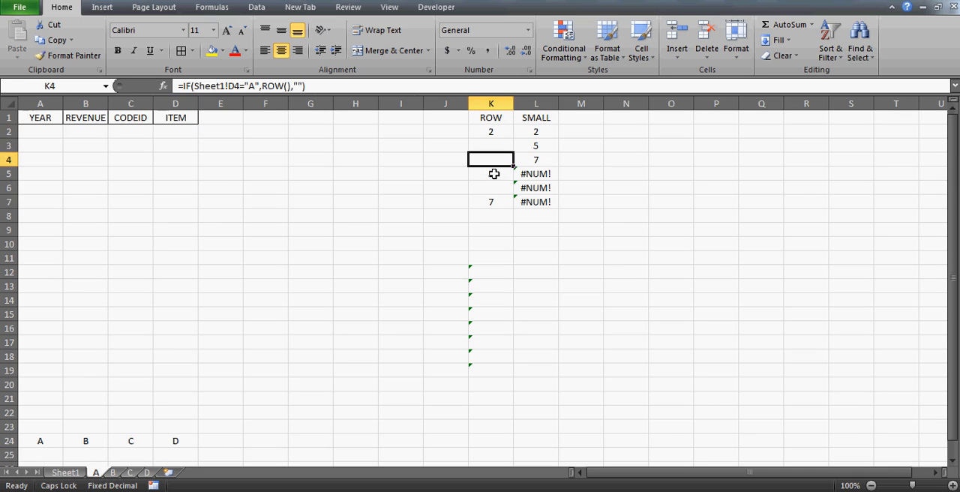
key("Up")
key("Up")
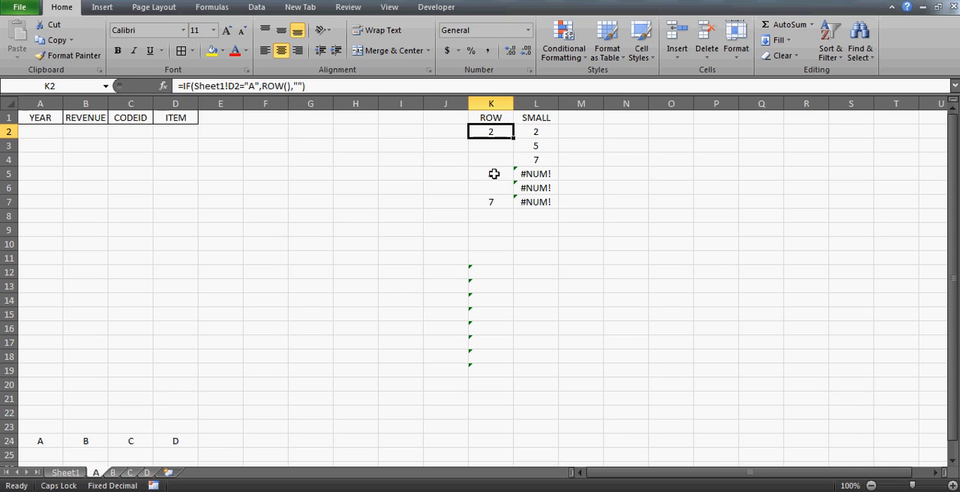
key("Right")
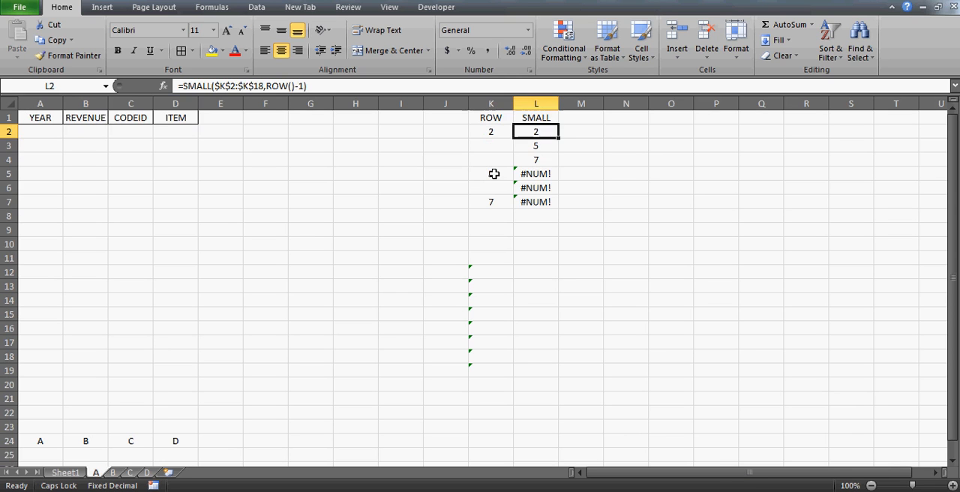
key("shift+Down")
key("shift+Down")
key("shift+Down")
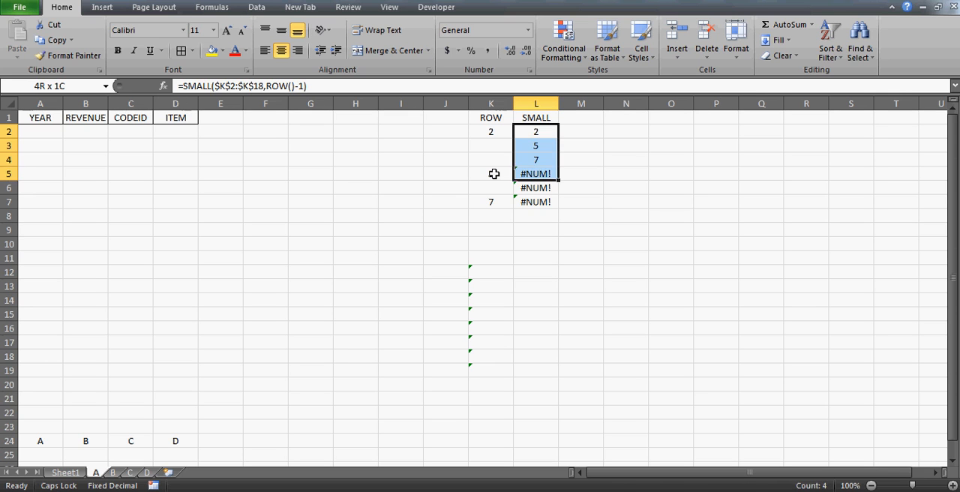
key("shift+Up")
key("shift+Up")
key("shift+Up")
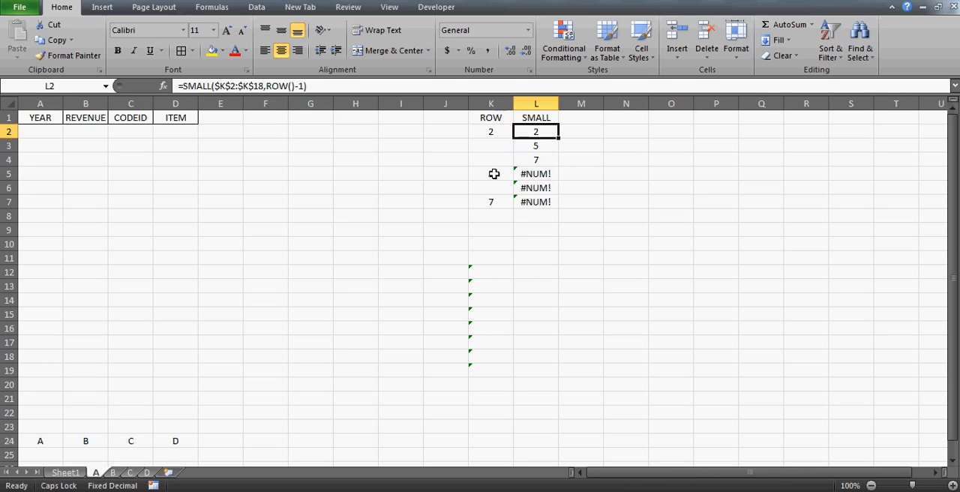
key("Up")
key("Down")
left_click(722, 129)
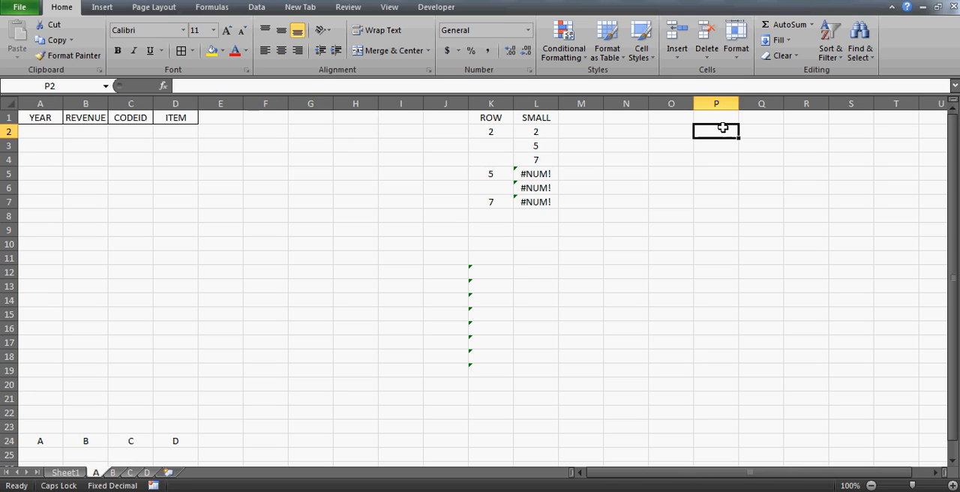
type("=S")
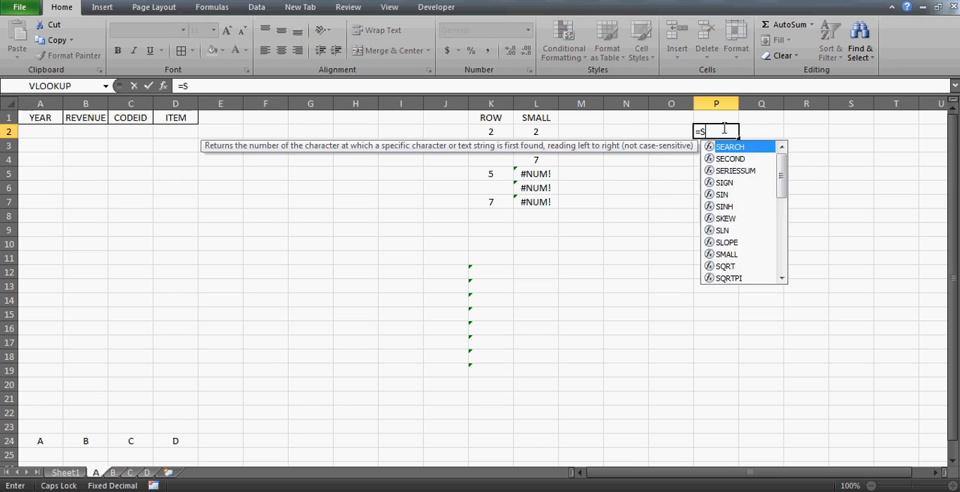
type("MALL(")
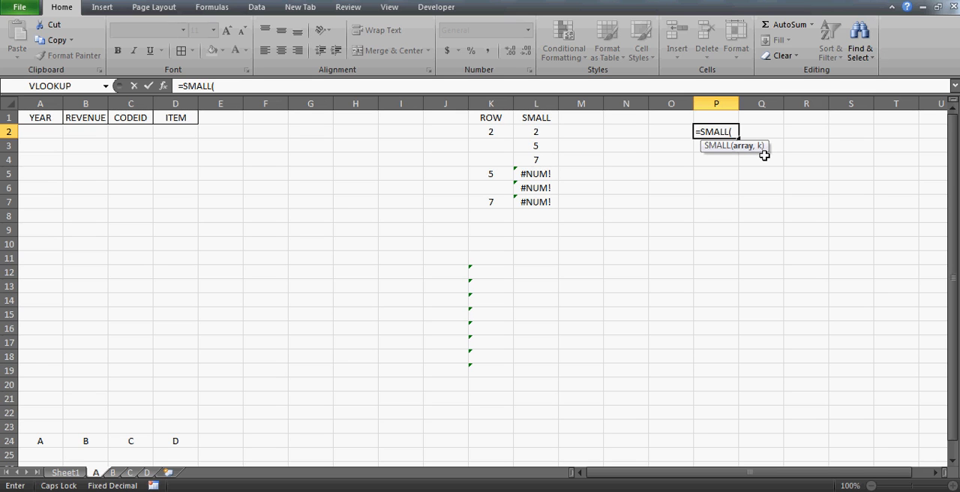
key("Escape")
Enter the formula =ROW() in cell P2 and fill it down to P6.
type("=")
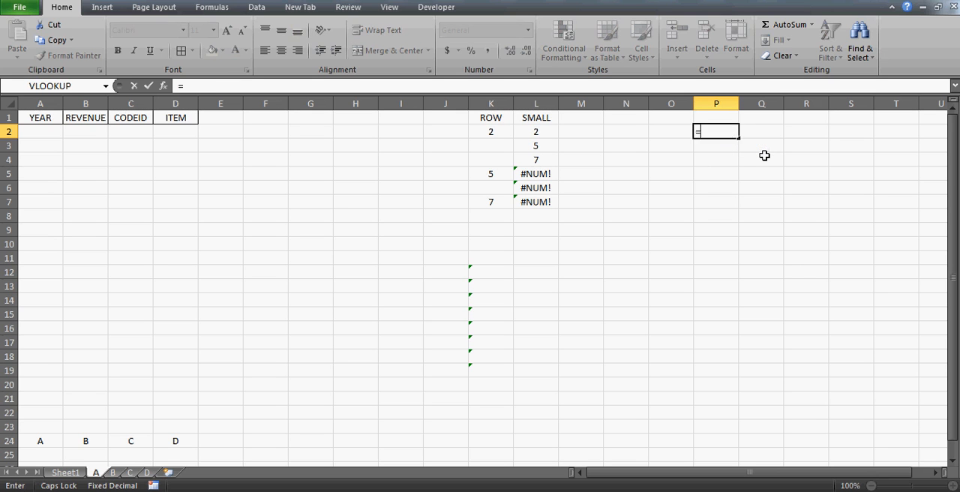
type("ROW()")
key("Return")
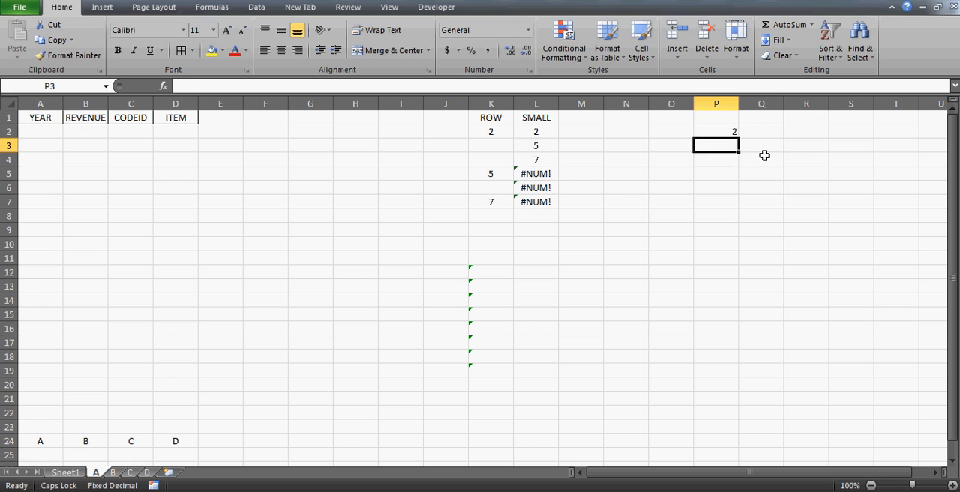
key("Up")
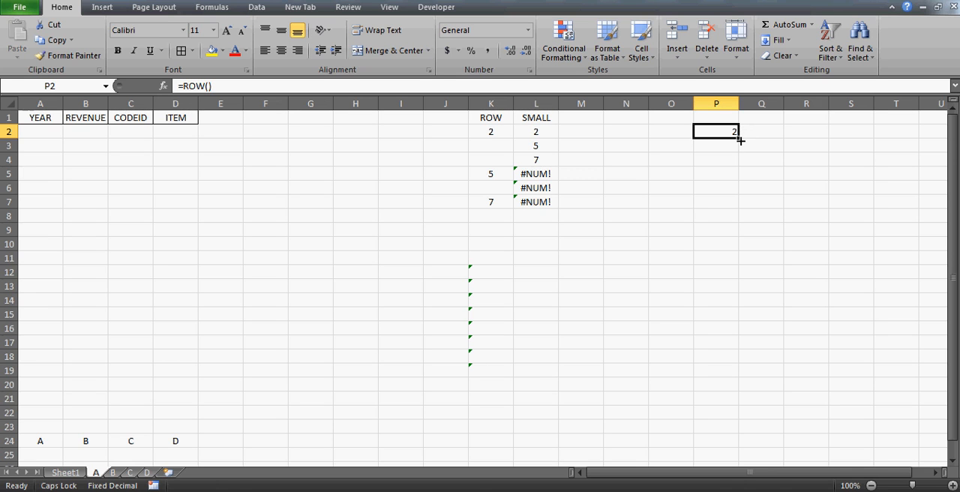
left_click_drag(740, 139, 739, 195)
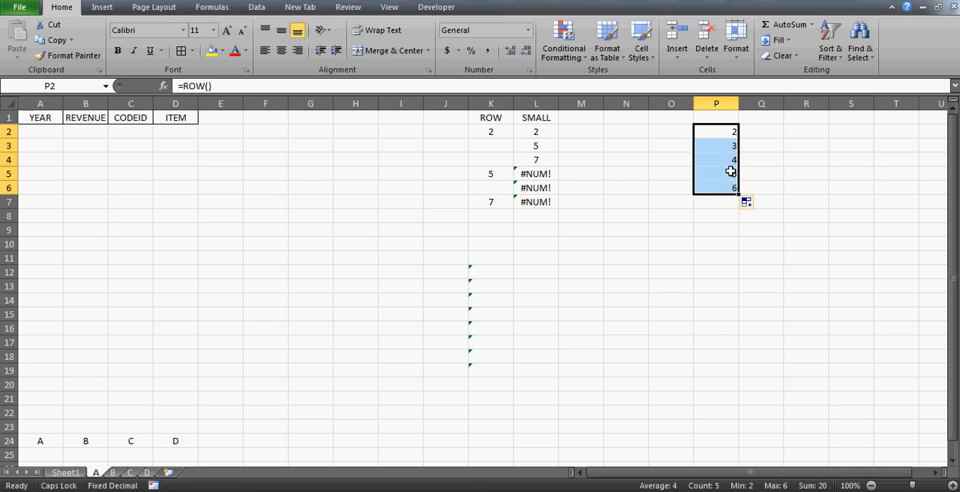
Examine the ROW() results in column P and compare them with the SMALL formula in L2.
key("Up")
key("Down")
key("Down")
key("Down")
key("Up")
key("Up")
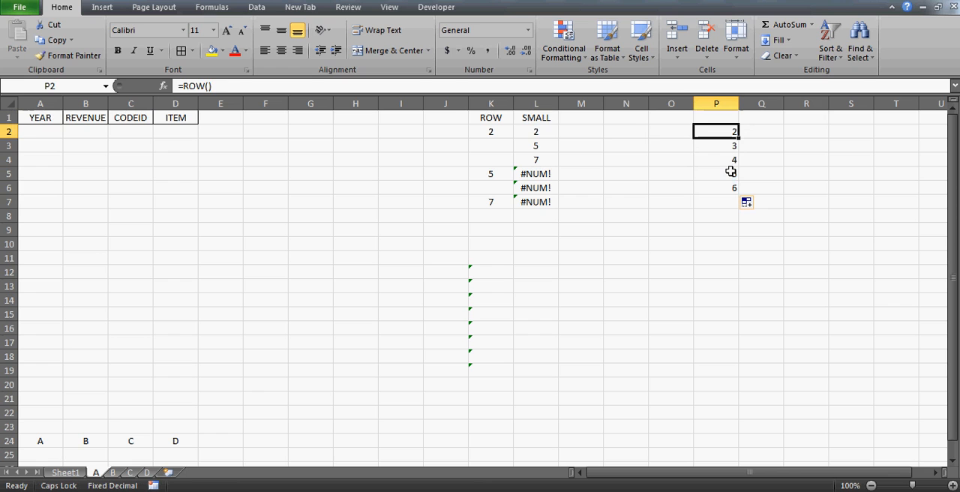
key("Left")
key("Left")
key("Left")
key("Left")
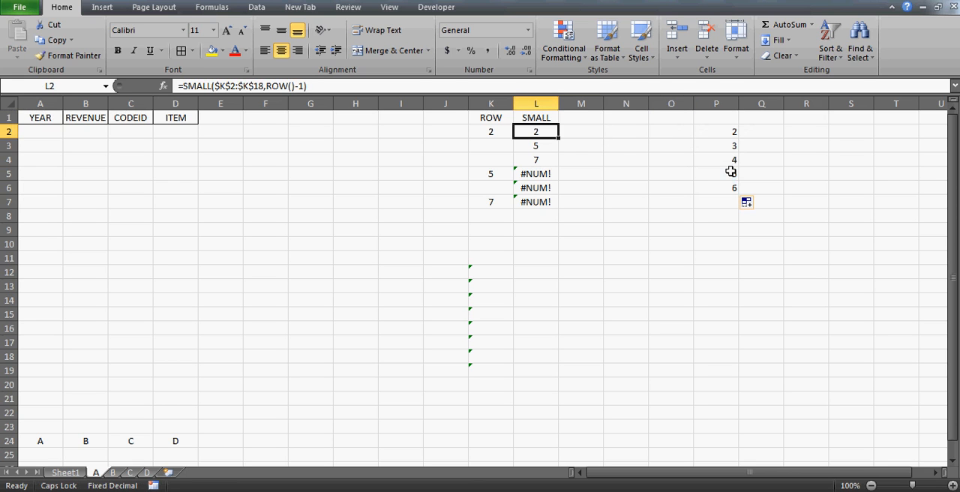
Change the formula in cell P2 to =ROW()-1.
key("Right")
key("Right")
key("Right")
key("Right")
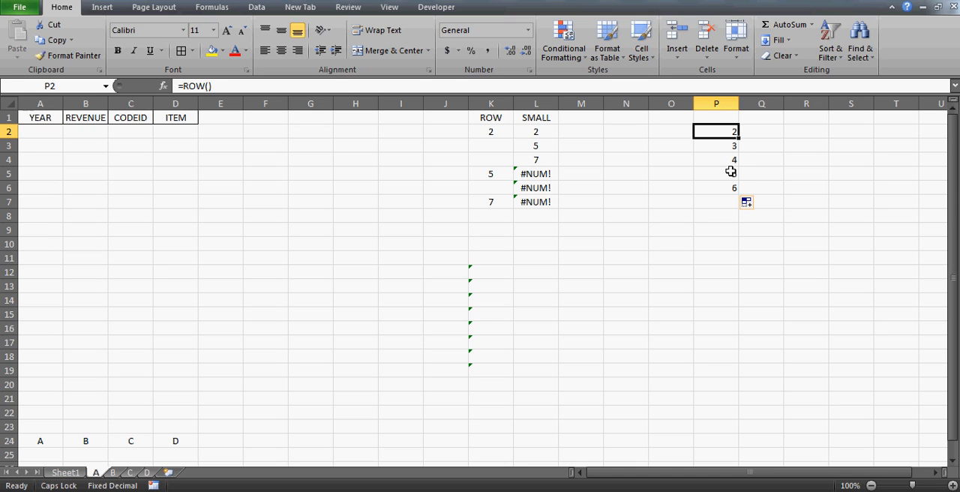
left_click(345, 84)
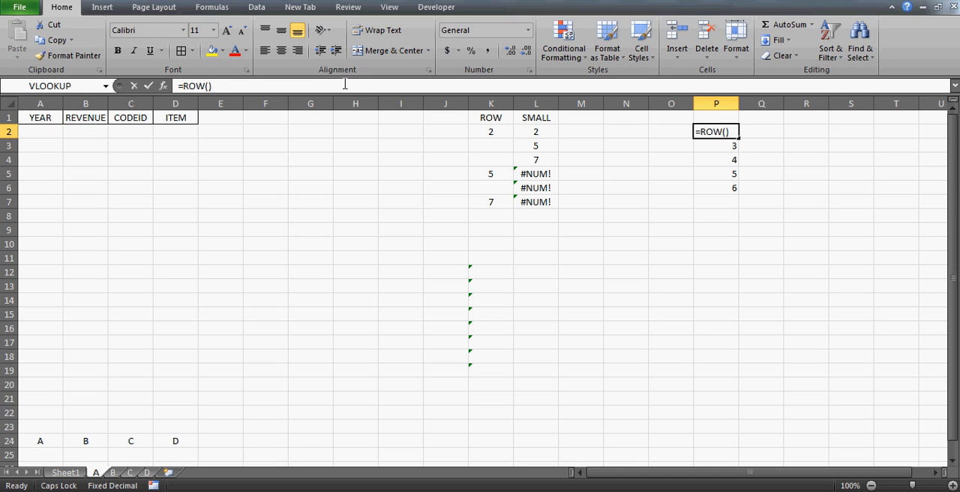
type("-1")
key("Return")
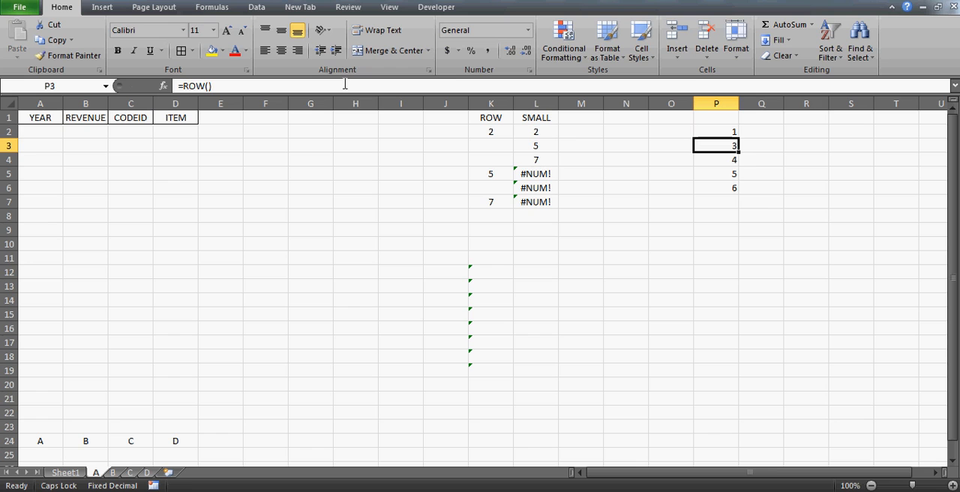
Copy the formula from P2 into P3:P6 so the whole column uses =ROW()-1.
key("Up")
key("ctrl+c")
key("Down")
key("shift+Down")
key("shift+Down")
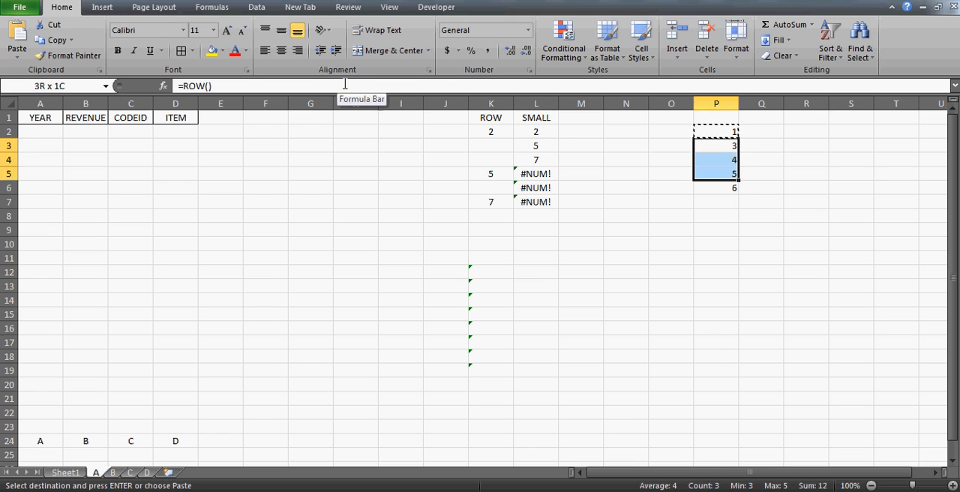
key("shift+Down")
key("ctrl+v")
key("Up")
key("Up")
key("Down")
key("Down")
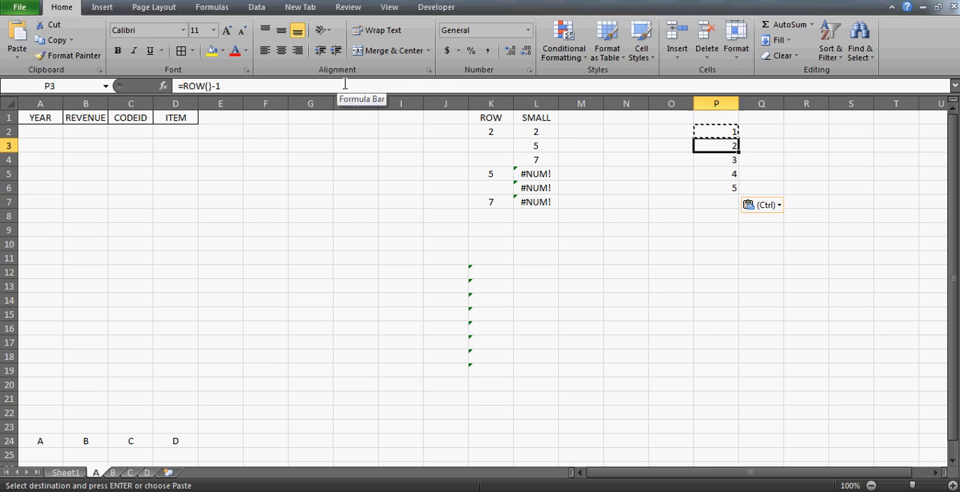
Compare the SMALL formulas in L2:L5 with the ROW()-1 sequence in column P.
key("Up")
key("Left")
key("Left")
key("Left")
key("Left")
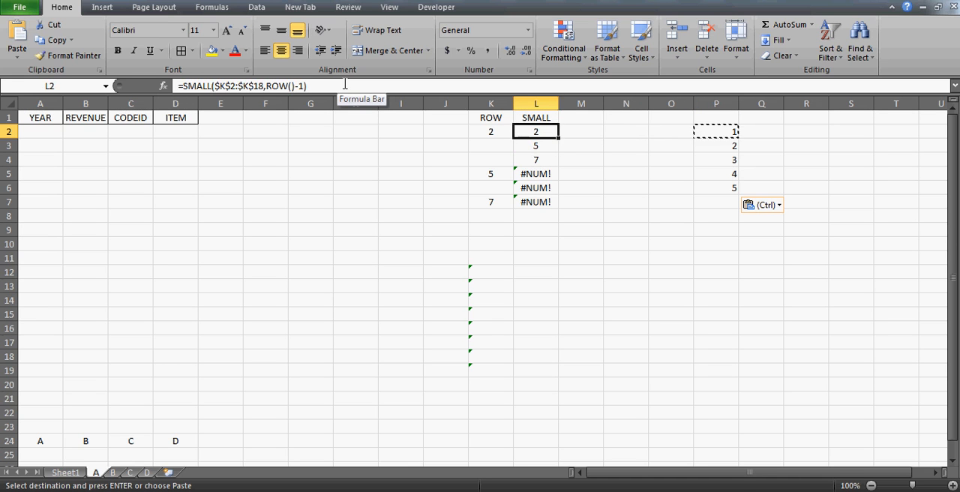
key("shift+Down")
key("shift+Down")
key("shift+Down")
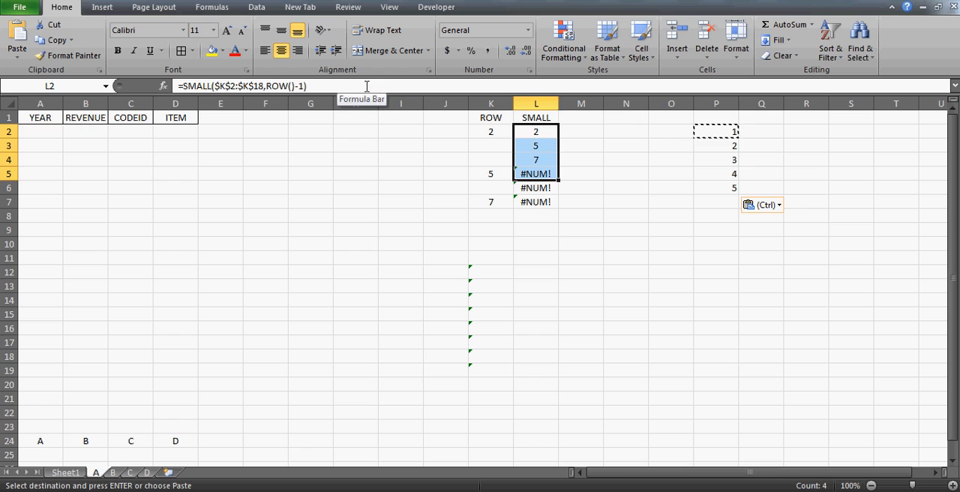
left_click(548, 144)
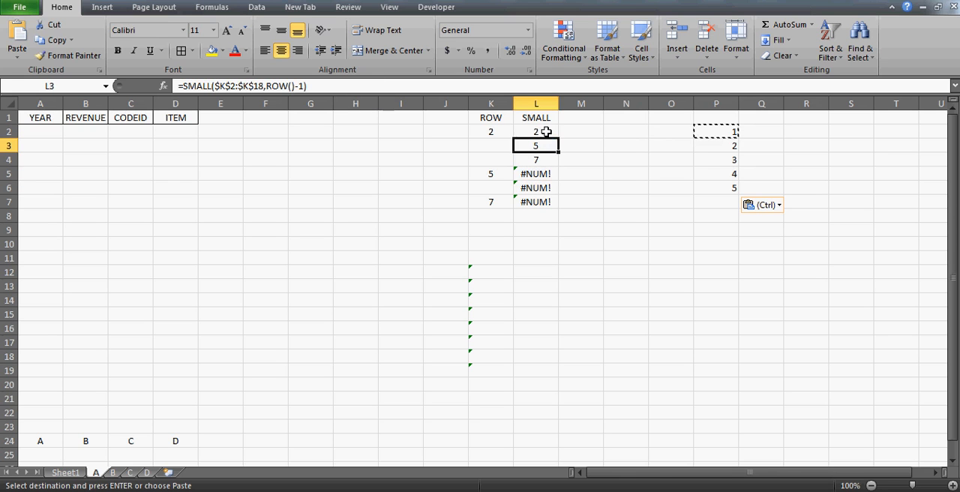
Wrap the SMALL formula in L2 in IFERROR with an empty-text fallback: =IFERROR(SMALL($K$2:$K$18,ROW()-1),"").
left_click(547, 132)
left_click(183, 86)
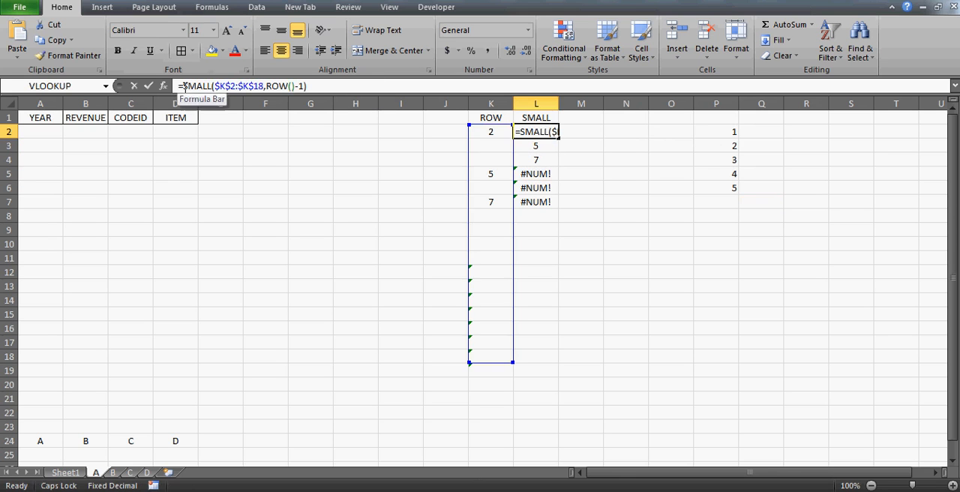
type("IF")
key("BackSpace")
key("BackSpace")
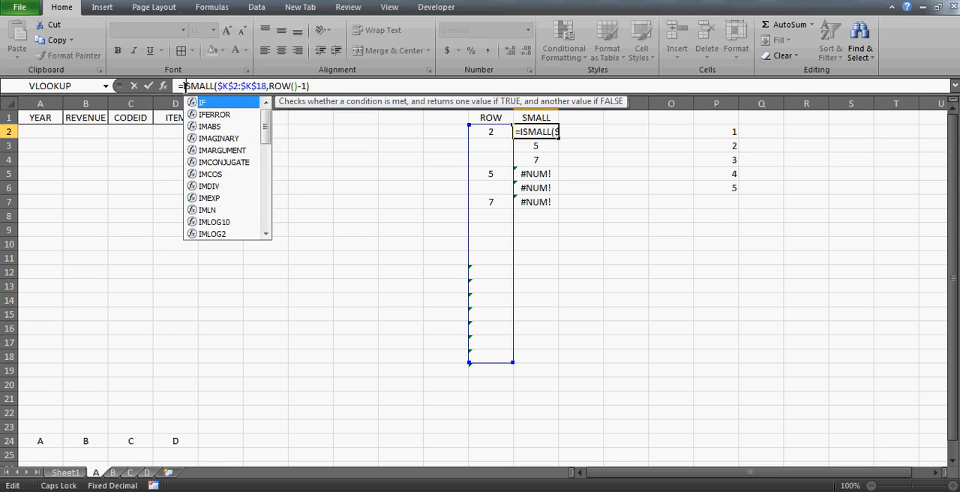
type("FERROR(")
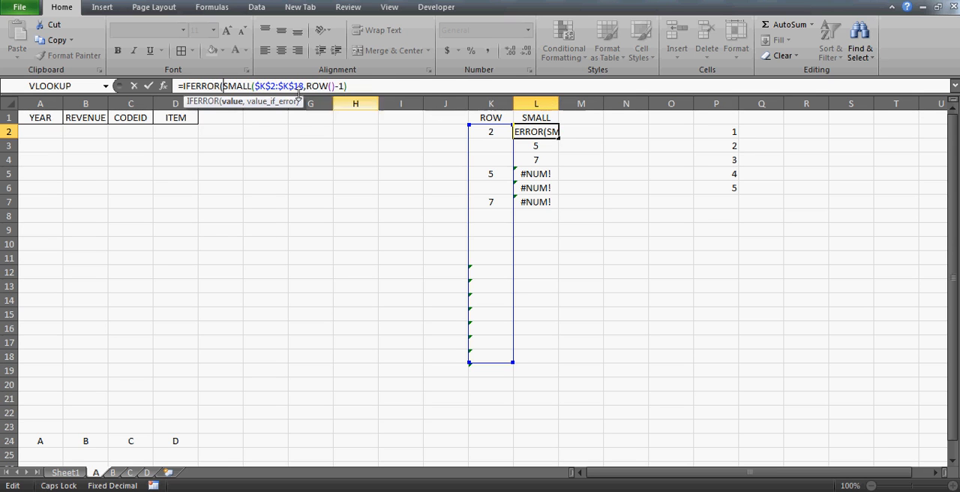
left_click(383, 87)
type(",")
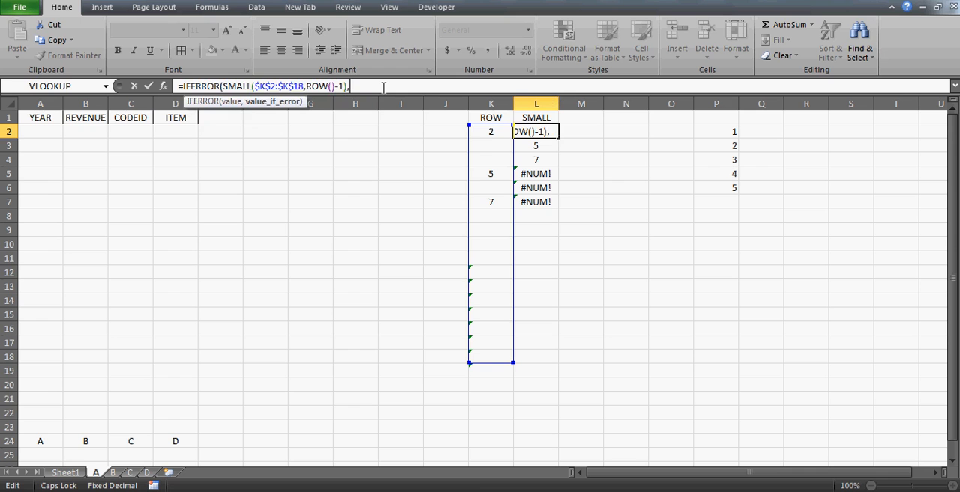
type("\"\")")
key("ctrl+Return")
Copy the IFERROR formula from L2 into cells L3:L9.
key("ctrl+c")
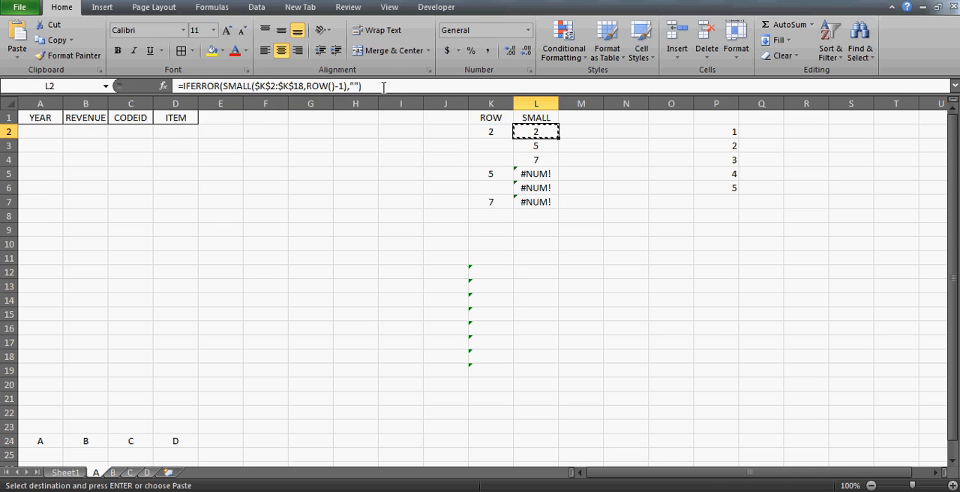
key("Down")
key("shift+Down")
key("shift+Down")
key("shift+Down")
key("shift+Down")
key("shift+Down")
key("shift+Down")
key("ctrl+v")
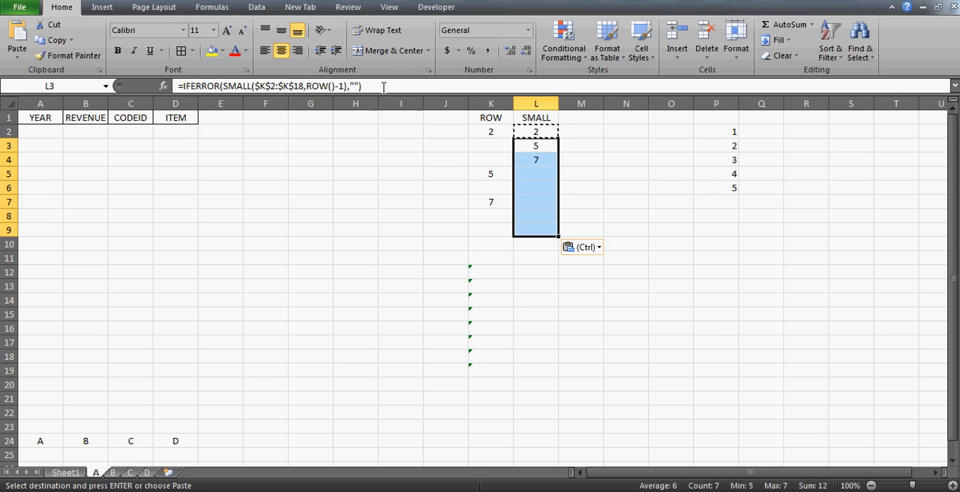
key("Up")
key("Up")
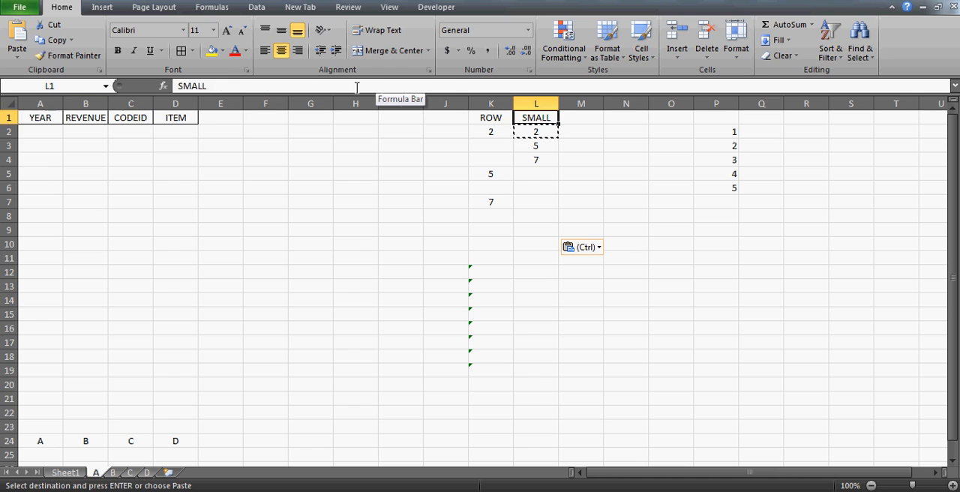
Begin an =INDIRECT( formula in cell A2 under the YEAR heading.
left_click(36, 140)
type("=")
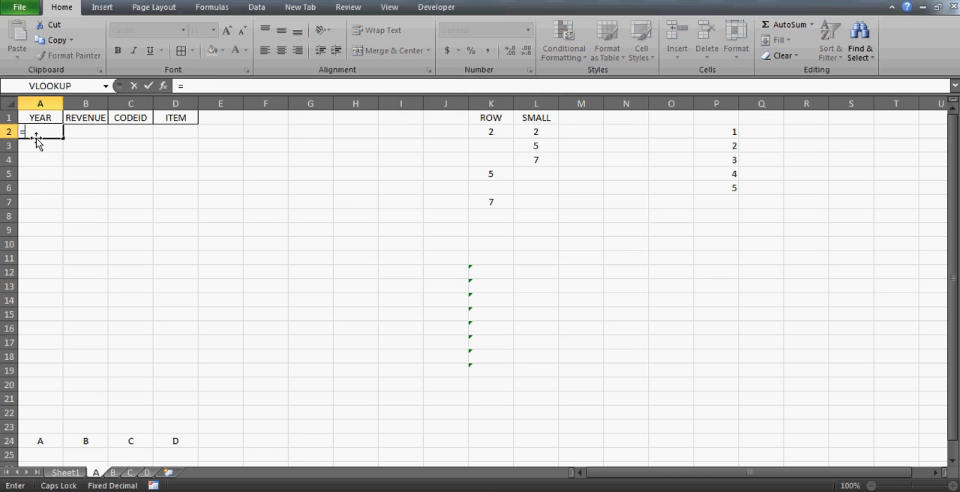
type("INDIRECT(")
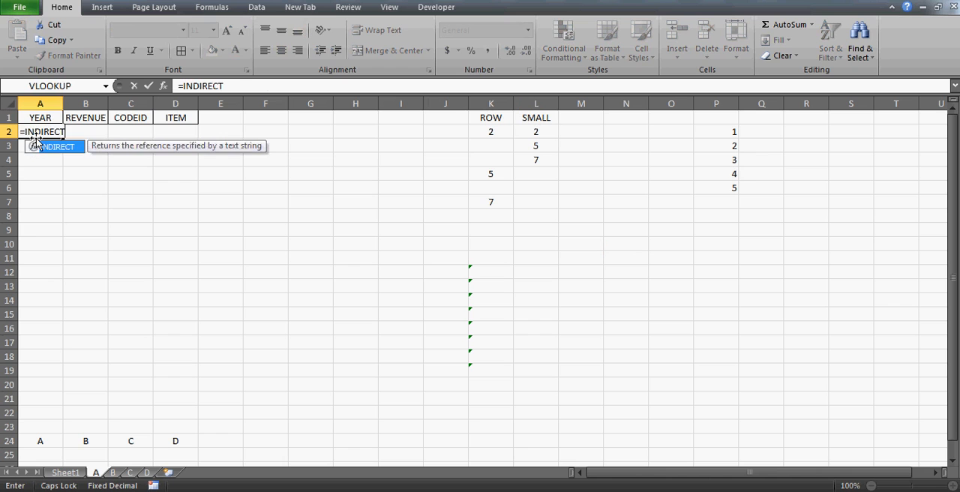
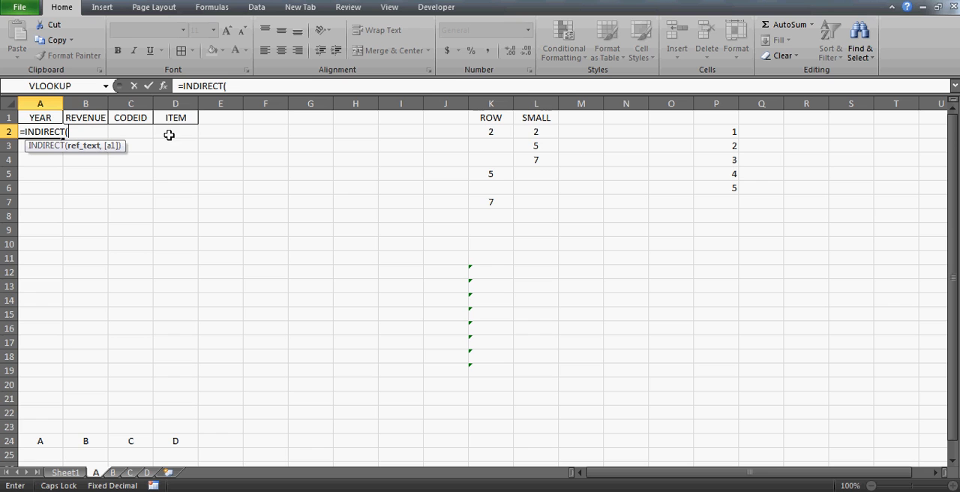
Try completing the formula in A2 as =INDIRECT(A24&L2), without a sheet name in the reference.
left_click(40, 441)
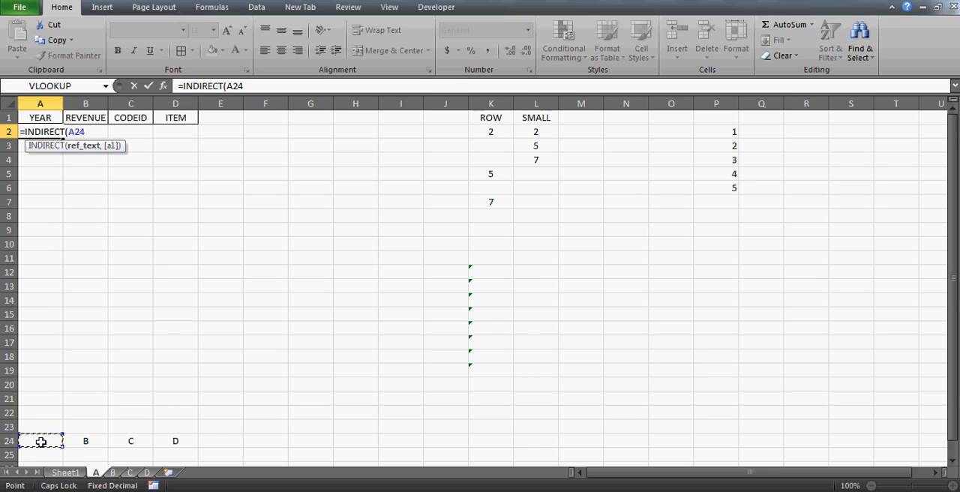
type("&")
left_click(544, 132)
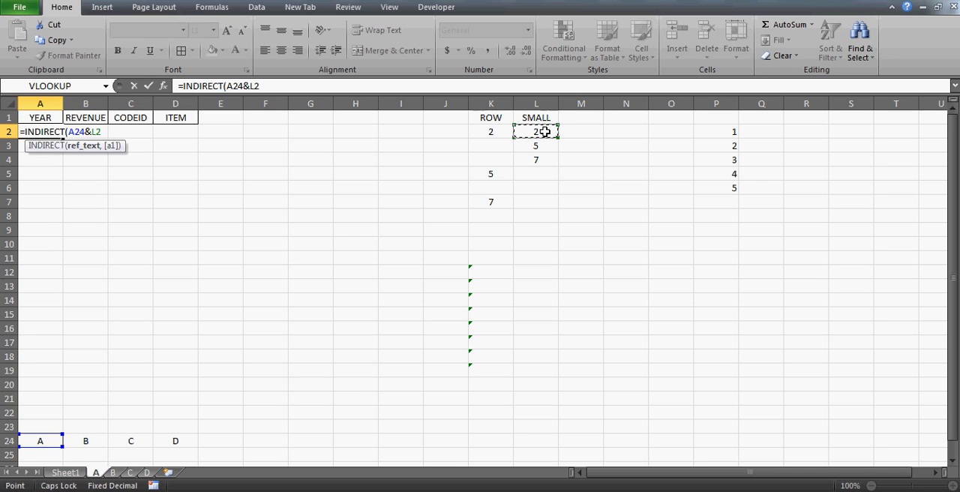
type(")")
key("Return")
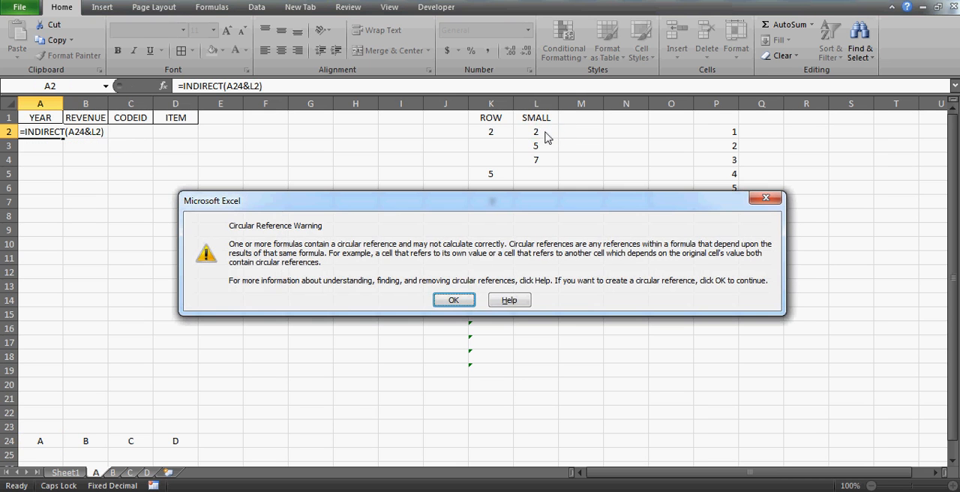
key("Return")
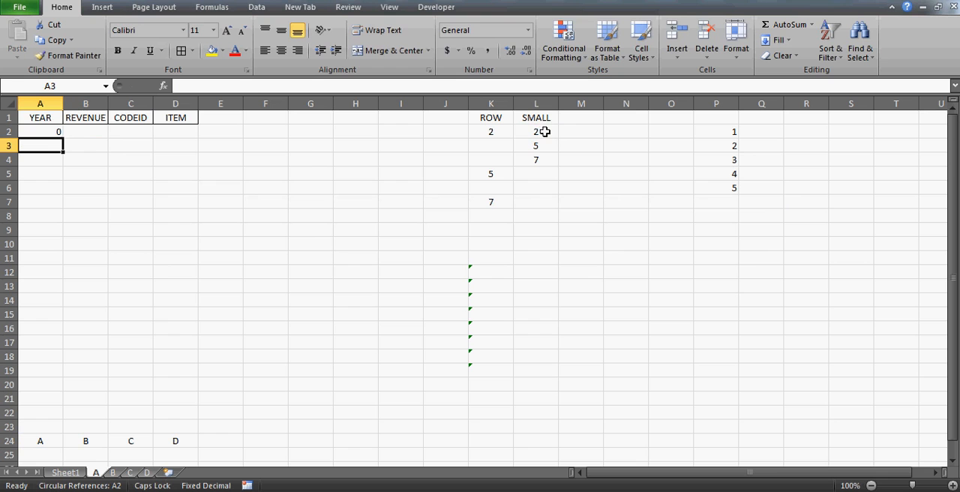
Check the INDIRECT formula in A2 against its referenced cells and Sheet1, and clear it from A2.
left_click(34, 132)
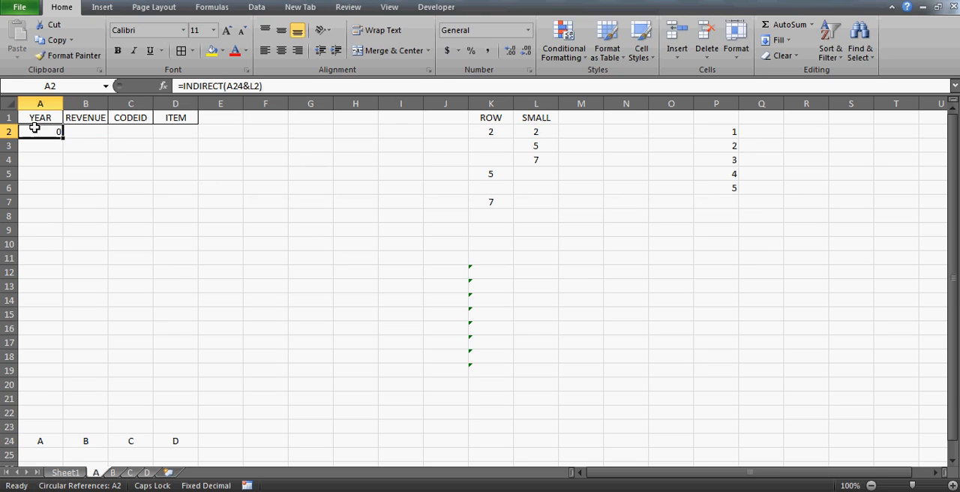
left_click(234, 85)
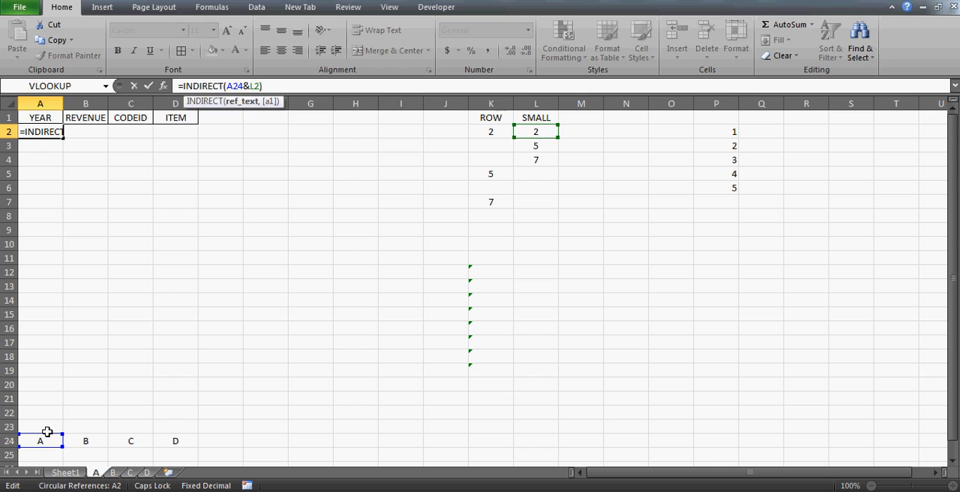
key("Return")
key("Up")
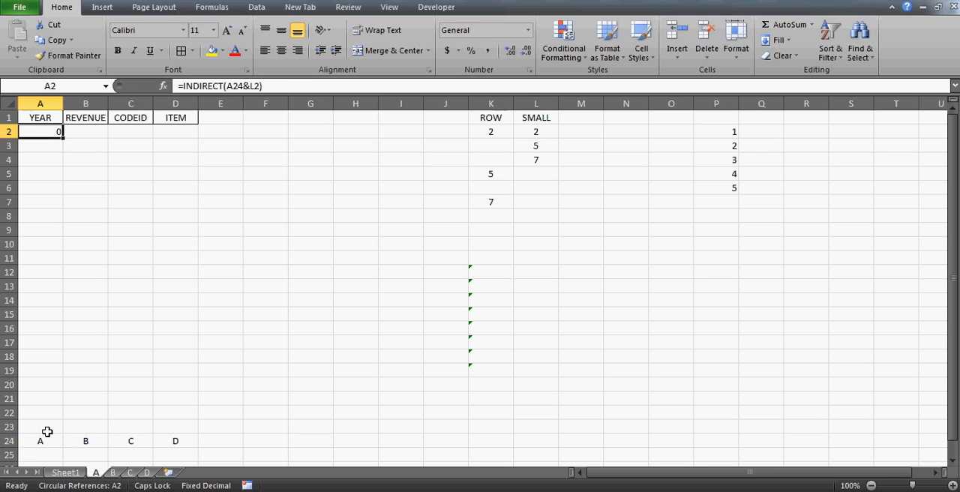
left_click(72, 472)
left_click(97, 474)
key("Delete")
Examine the column letters stored in A24:D24 below the output table.
key("Down")
key("Down")
key("Down")
key("Down")
key("Down")
key("Down")
key("Down")
key("Down")
key("Down")
key("Down")
key("Down")
key("Down")
key("Down")
key("Down")
key("Down")
key("Down")
key("Down")
key("Down")
key("Down")
key("Down")
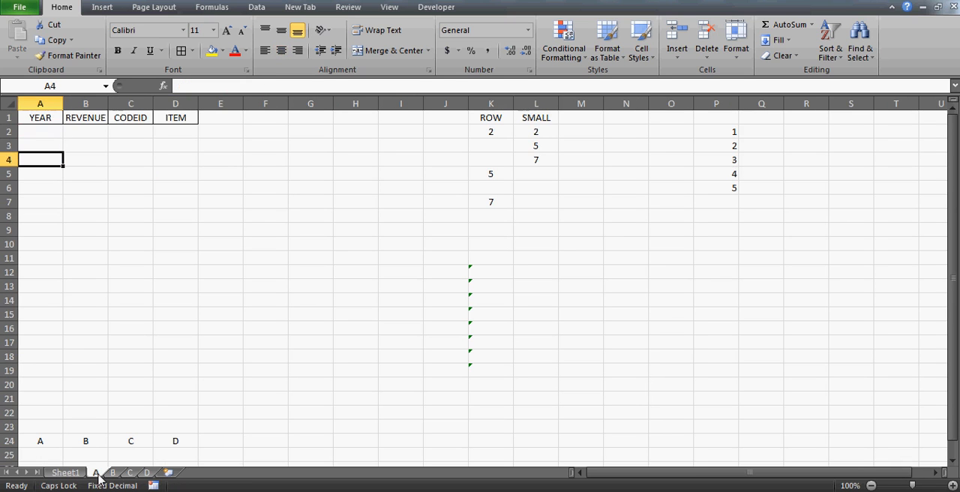
key("Up")
key("Up")
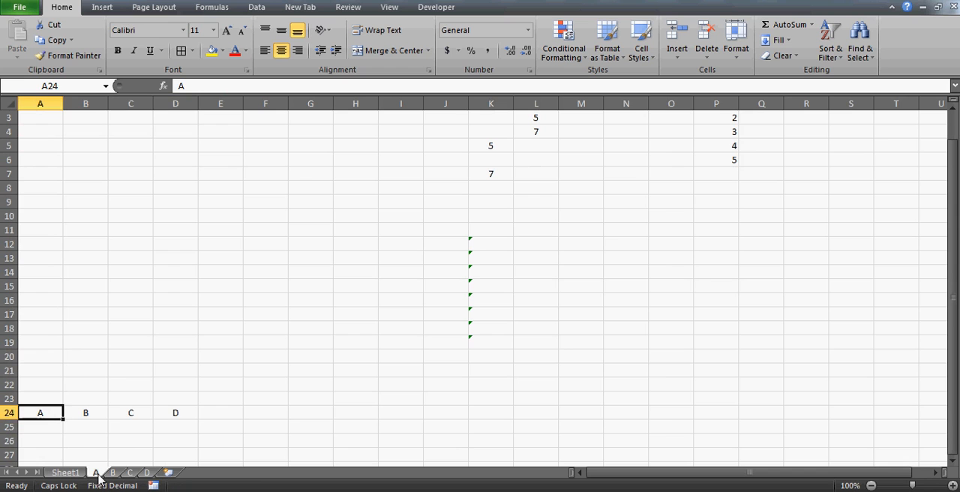
key("Right")
key("Right")
key("Right")
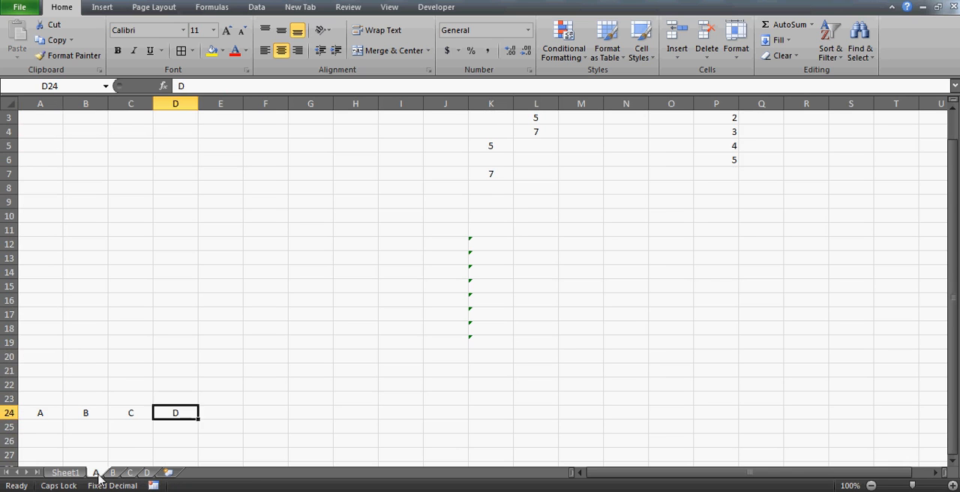
key("Left")
key("Left")
key("Left")
key("ctrl+Up")
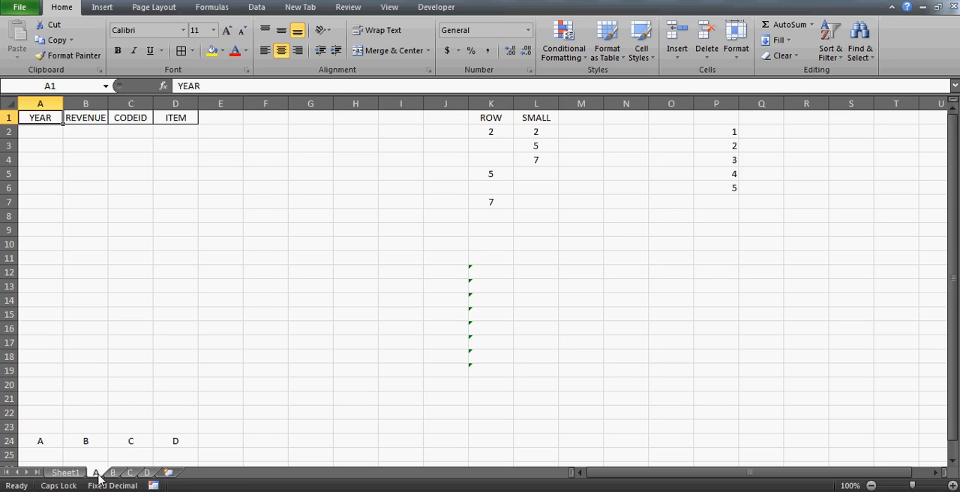
Try the formula =INDIRECT(A24&L2) in A2 again, joining the column letter to the ranked row number.
key("Down")
type("=")
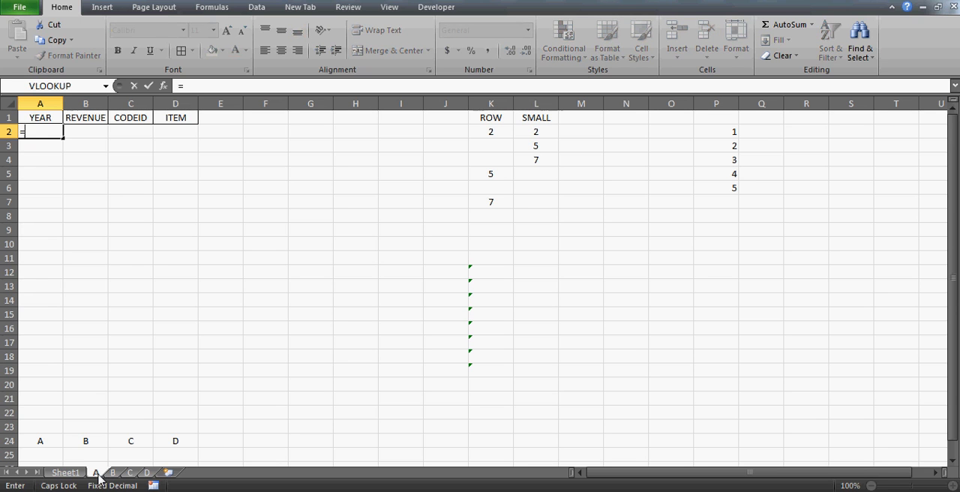
type("INDIRE")
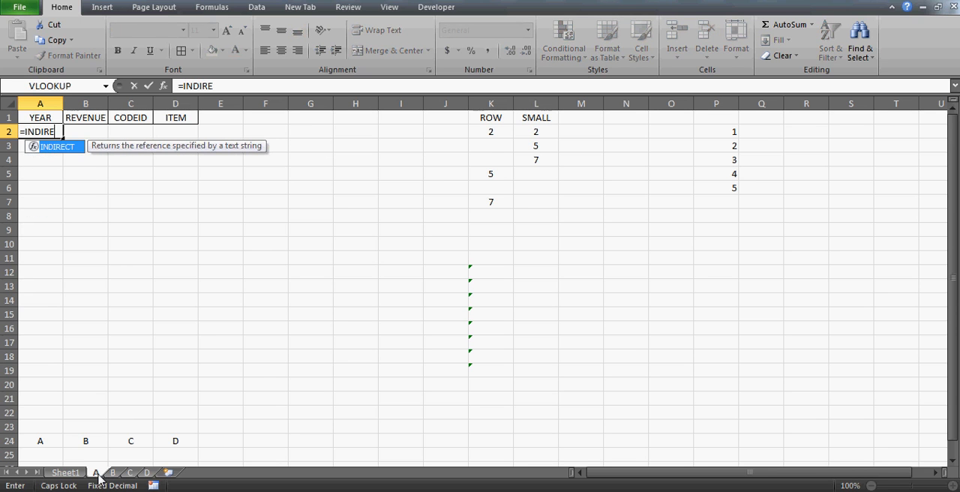
type("CT(")
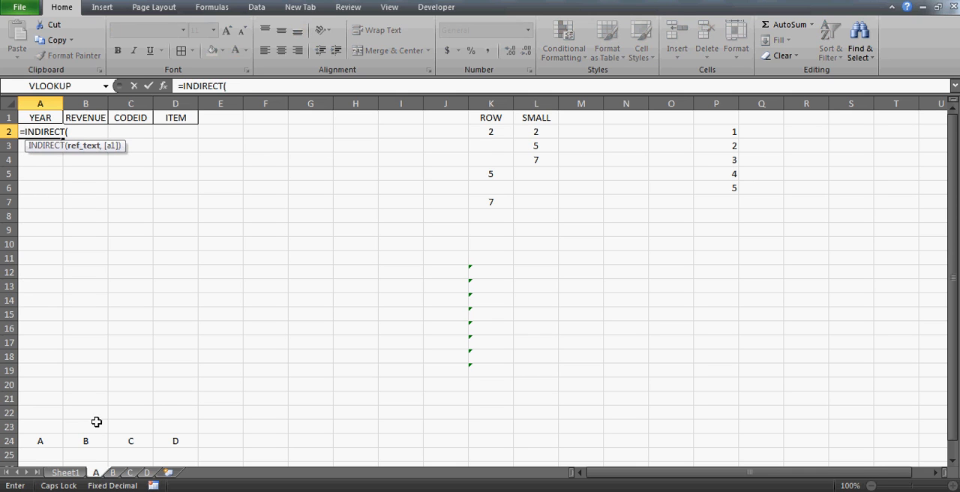
left_click(46, 440)
type("&")
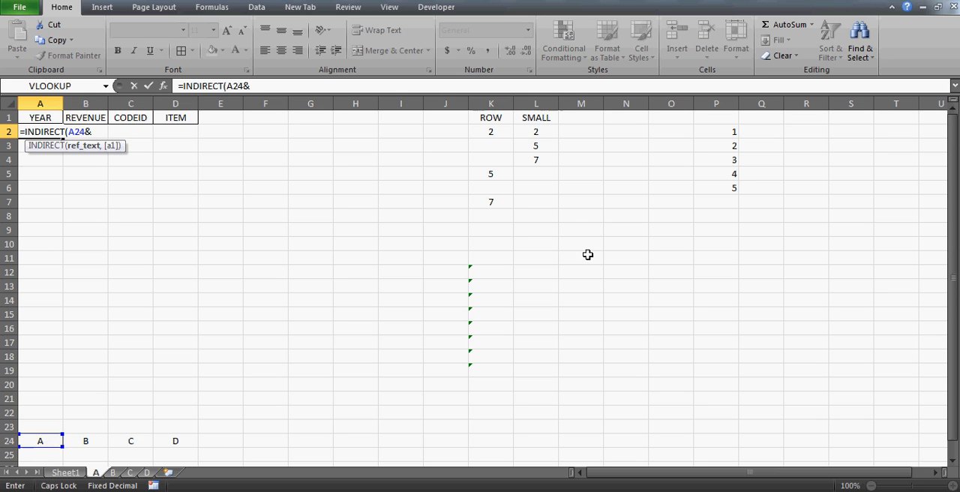
left_click(531, 131)
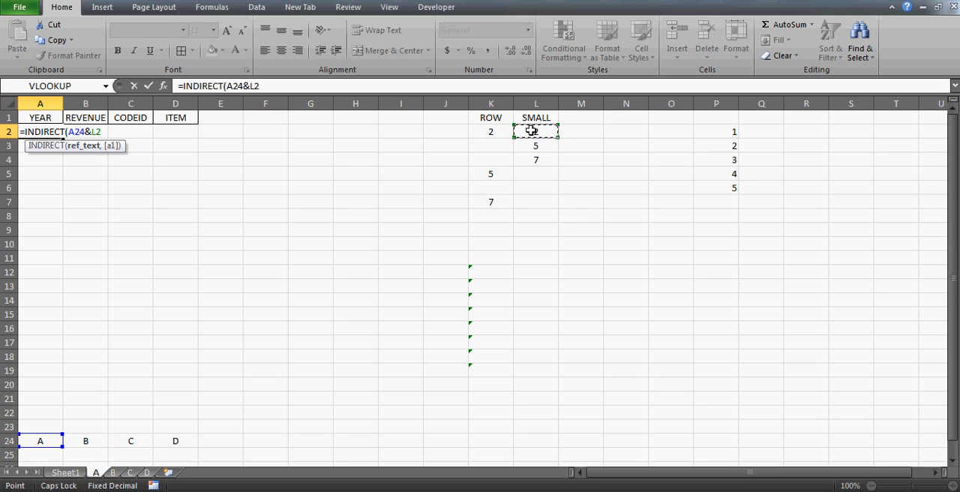
type(")")
key("Return")
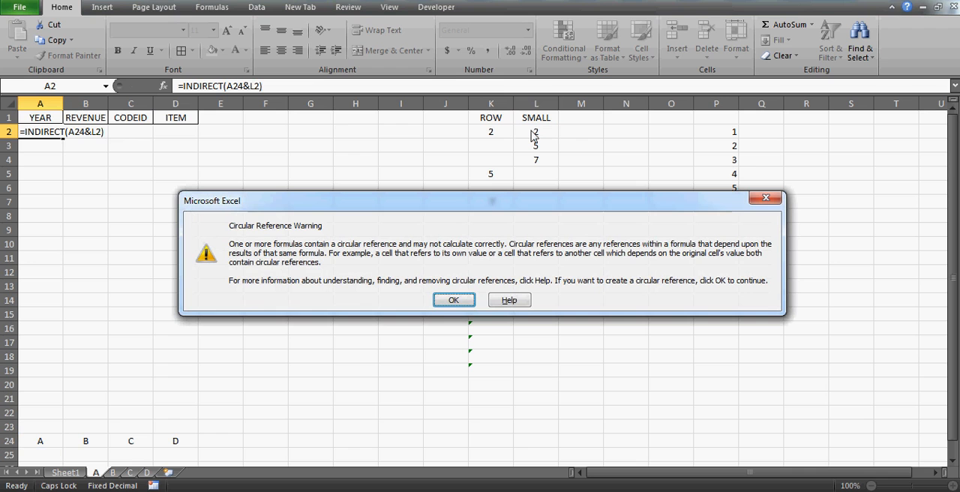
left_click(453, 299)
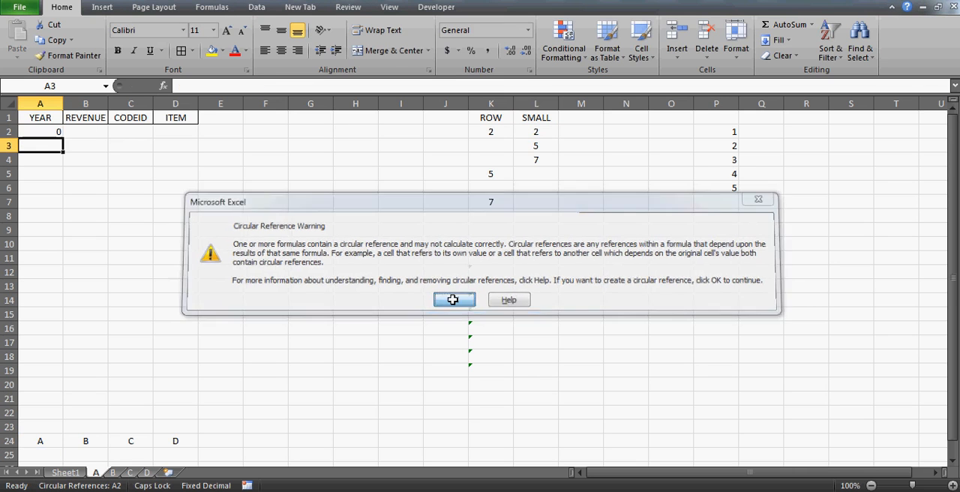
Delete the ROW()-1 demonstration sequence from column P, starting at P2.
left_click(48, 133)
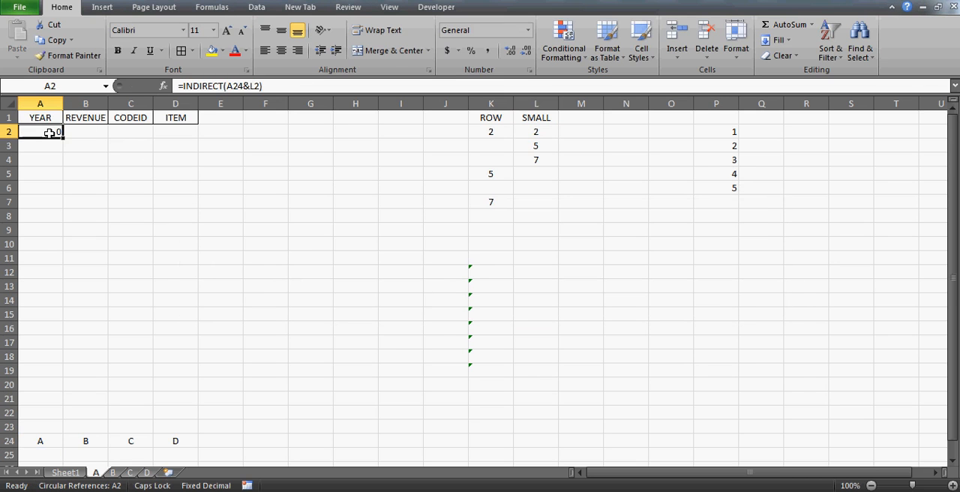
left_click(544, 133)
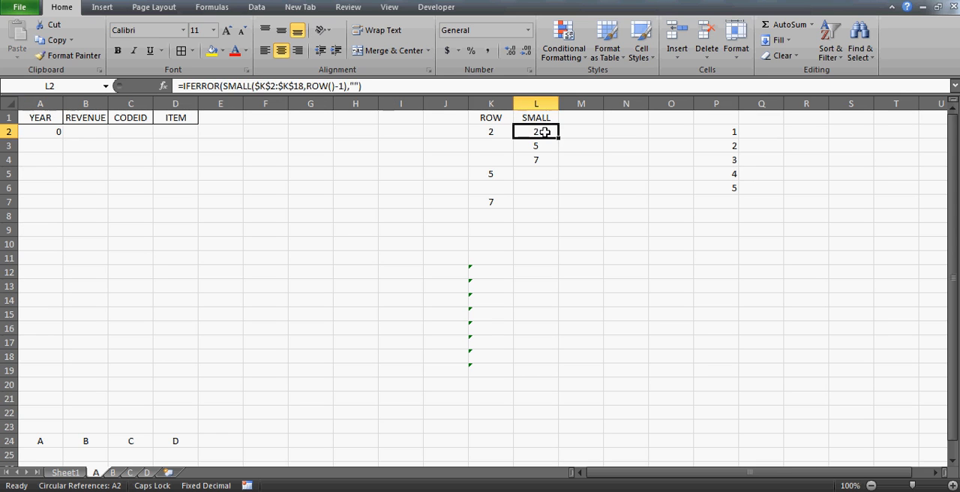
key("Right")
key("Right")
key("Right")
key("Right")
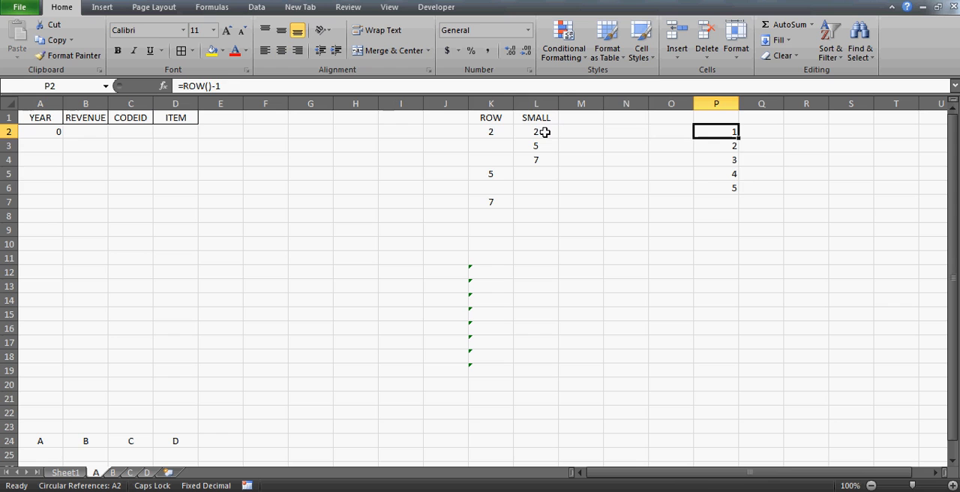
key("ctrl+shift+Down")
key("Delete")
Review the IFERROR/SMALL formula in L2, the IF/ROW formula in K2 and the INDIRECT formula in A2.
left_click(545, 132)
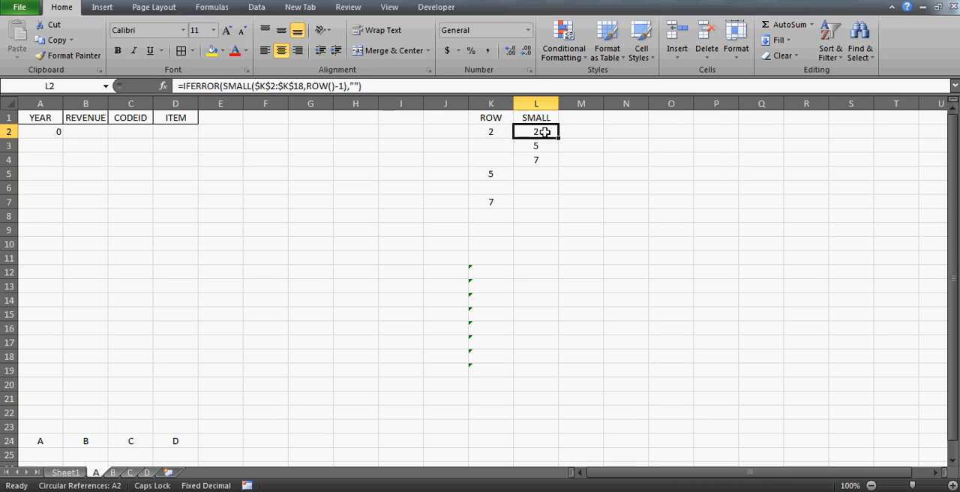
key("Left")
key("Right")
key("Right")
key("Left")
key("Left")
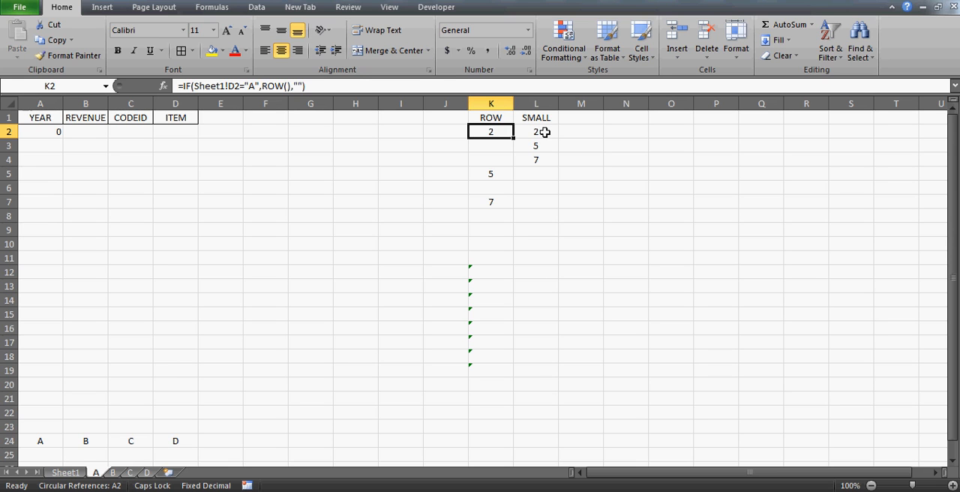
key("Right")
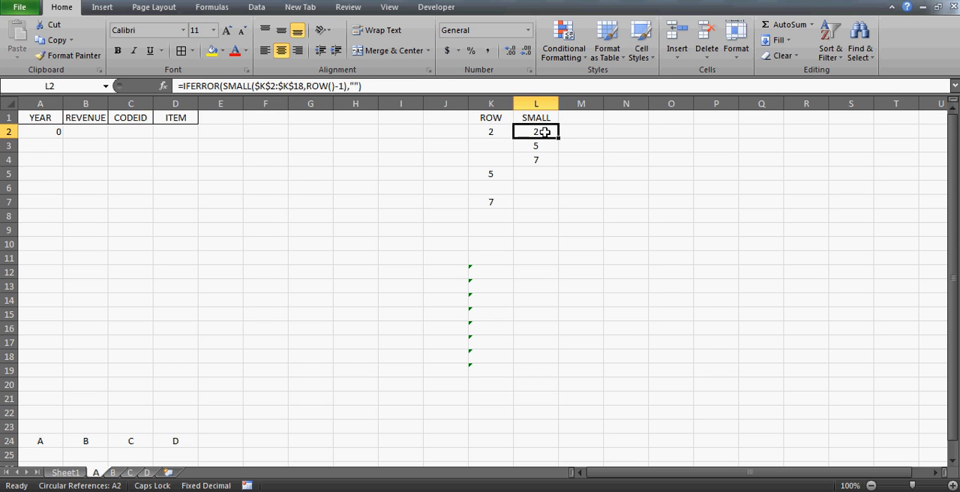
key("F2")
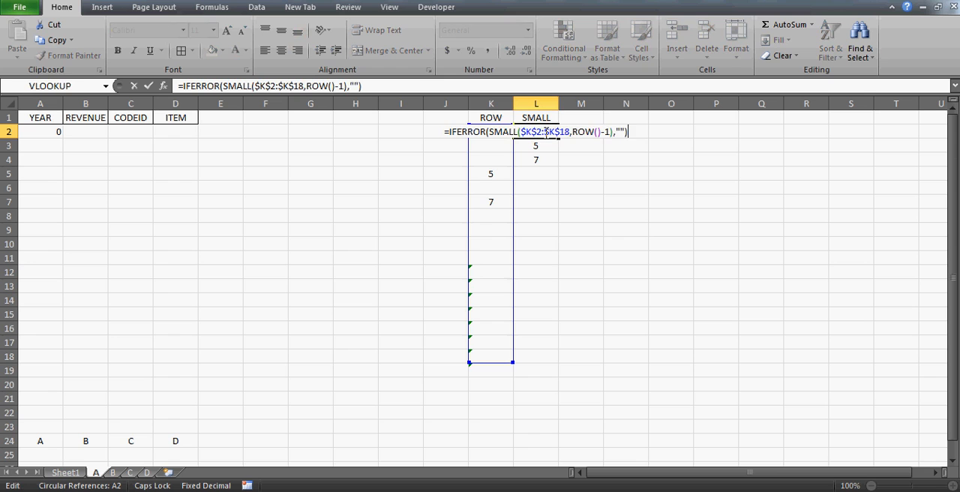
key("Escape")
key("Left")
key("F2")
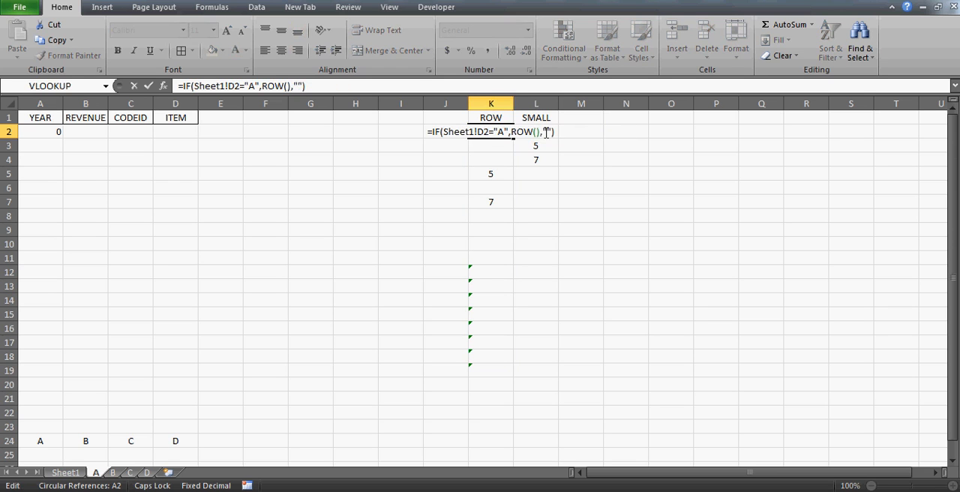
key("Escape")
key("Left")
key("Left")
key("Left")
key("Left")
key("Left")
key("Left")
key("Left")
key("Left")
key("Left")
key("Left")
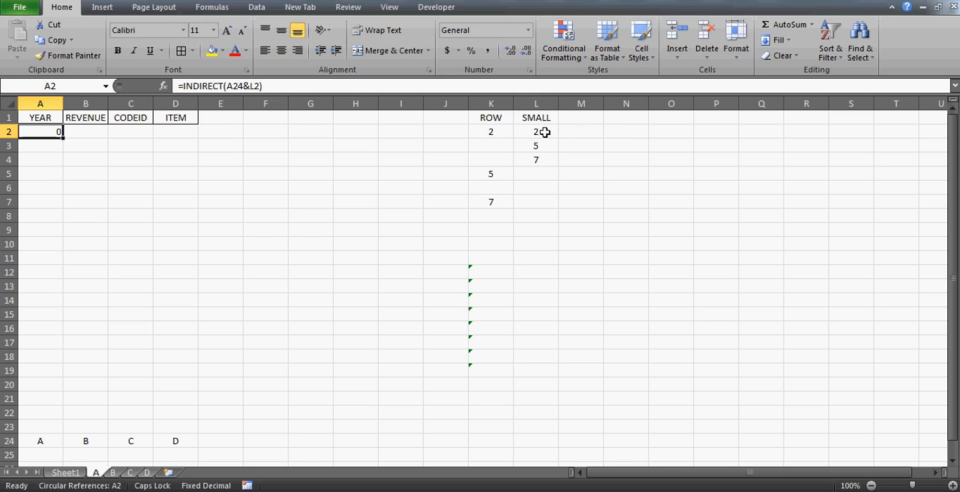
Check the row 24 column letters that the INDIRECT formula in A2 refers to.
key("ctrl+Down")
key("Down")
key("Up")
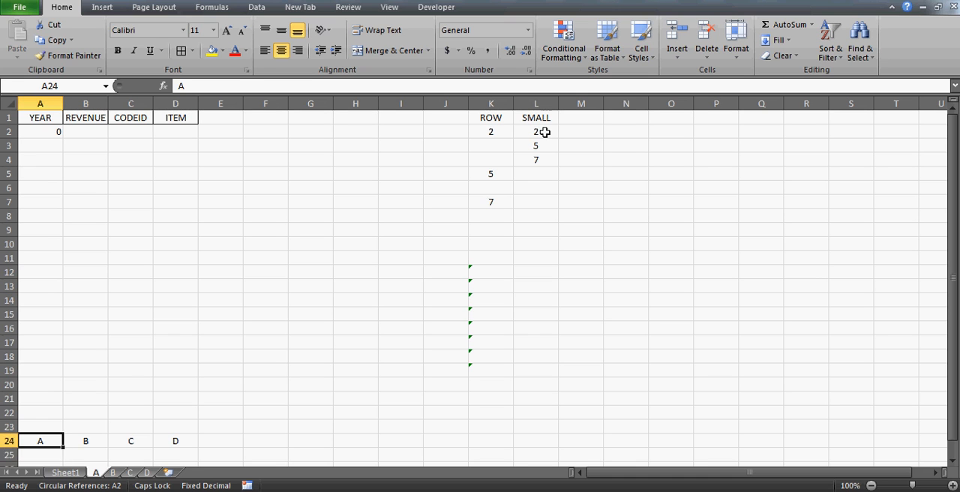
key("Right")
key("Right")
key("Left")
key("Left")
key("ctrl+Home")
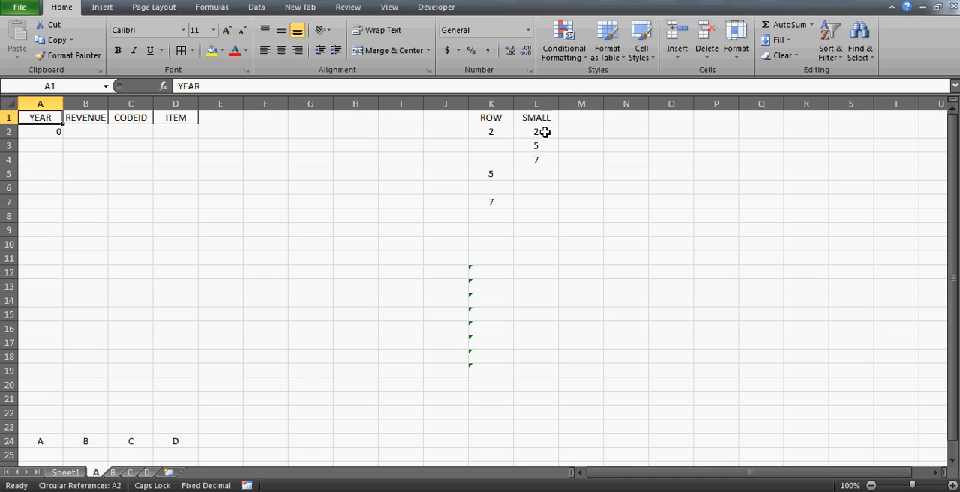
Replace the formula in A2 with =A24&L2 to build the cell address as text.
key("Down")
type("=")
key("Down")
key("Down")
key("Down")
key("Down")
key("Down")
key("Down")
key("Down")
key("Down")
key("Down")
key("Down")
key("Down")
key("Down")
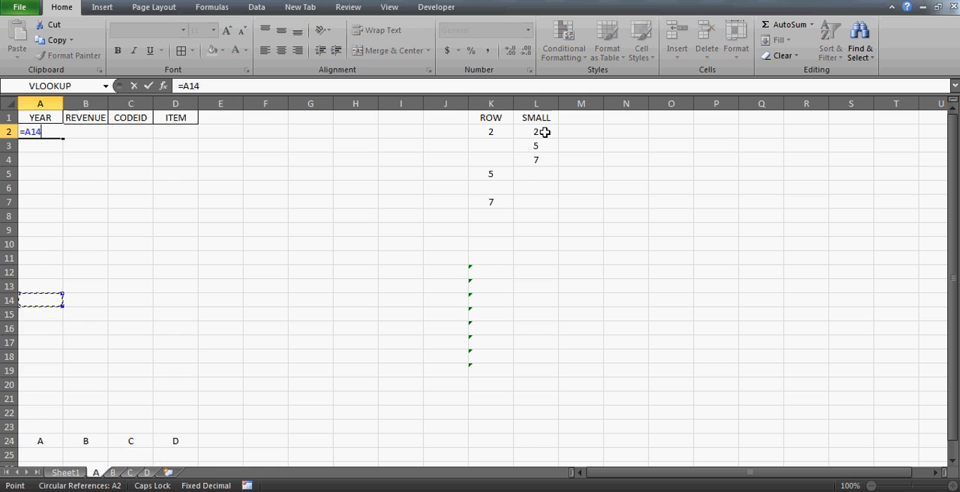
key("Down")
key("Down")
key("Down")
key("Down")
key("Down")
key("Down")
key("Down")
key("Down")
key("Down")
key("Down")
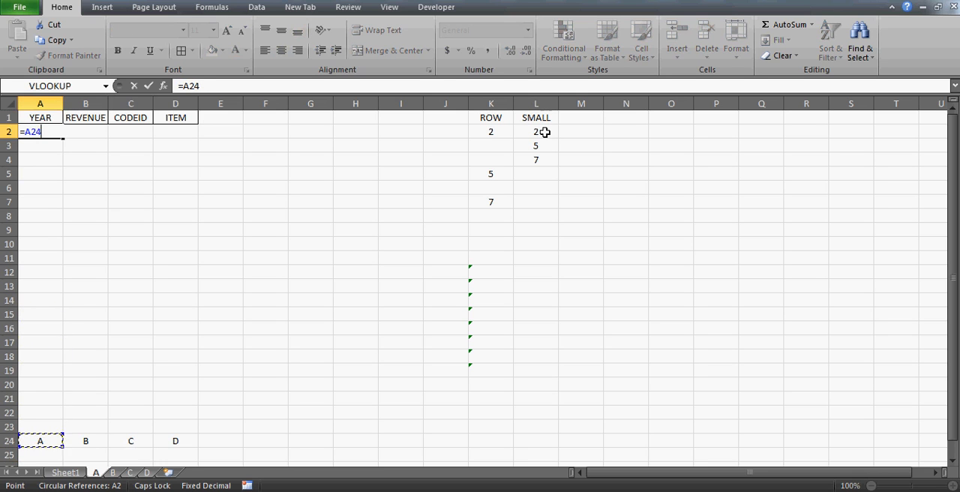
type("&")
left_click(545, 130)
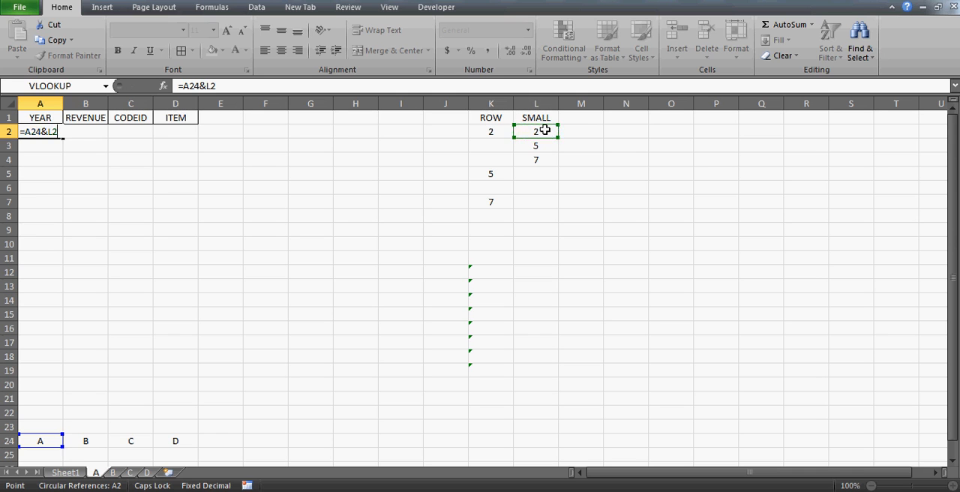
key("ctrl+Return")
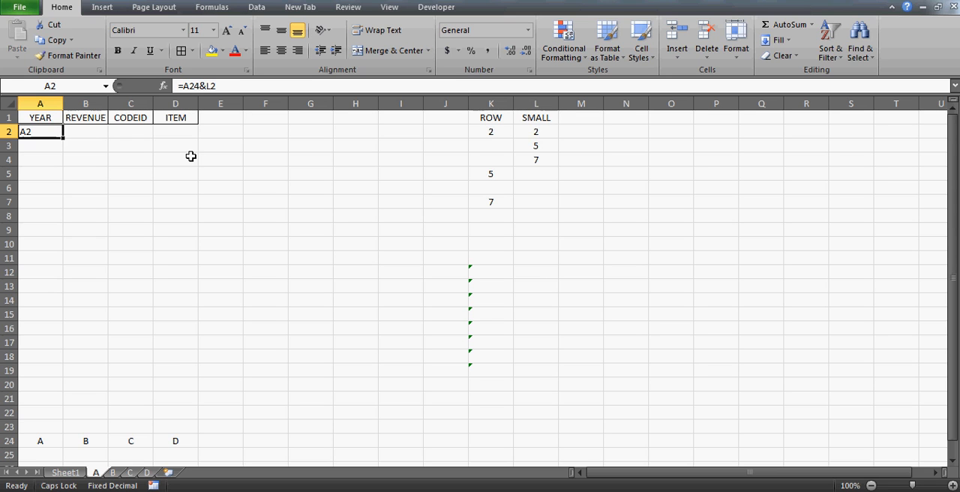
left_click(24, 159)
key("Up")
key("Up")
left_click(180, 186)
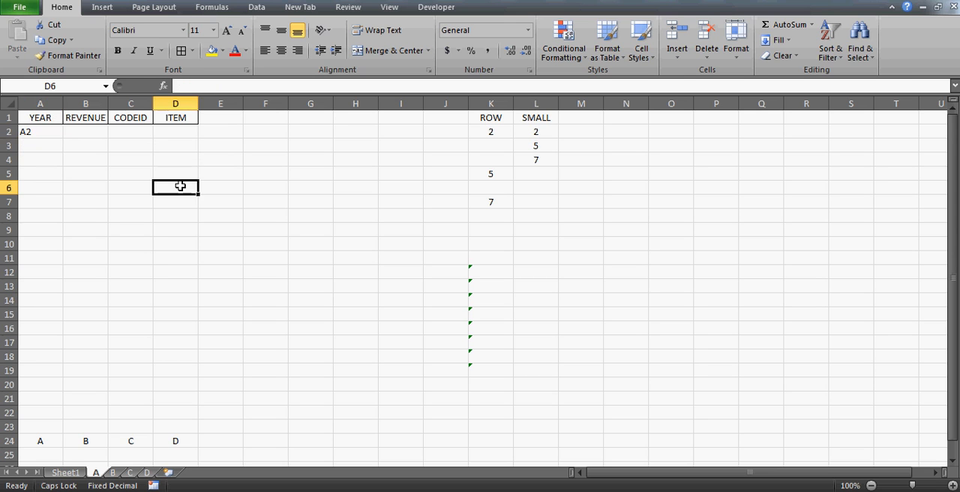
Enter 45 in cell D6 and 55 in cell E7 as sample numbers.
type("45")
key("Return")
key("Right")
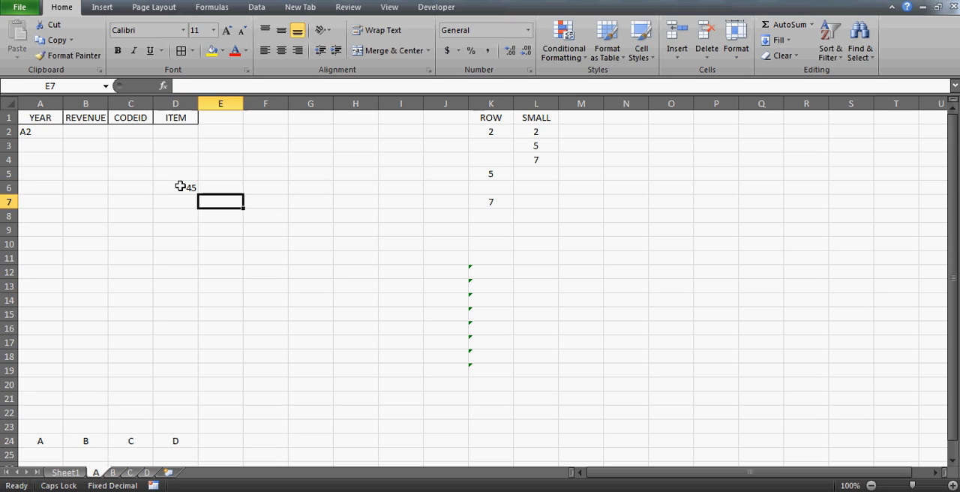
type("55")
key("ctrl+Return")
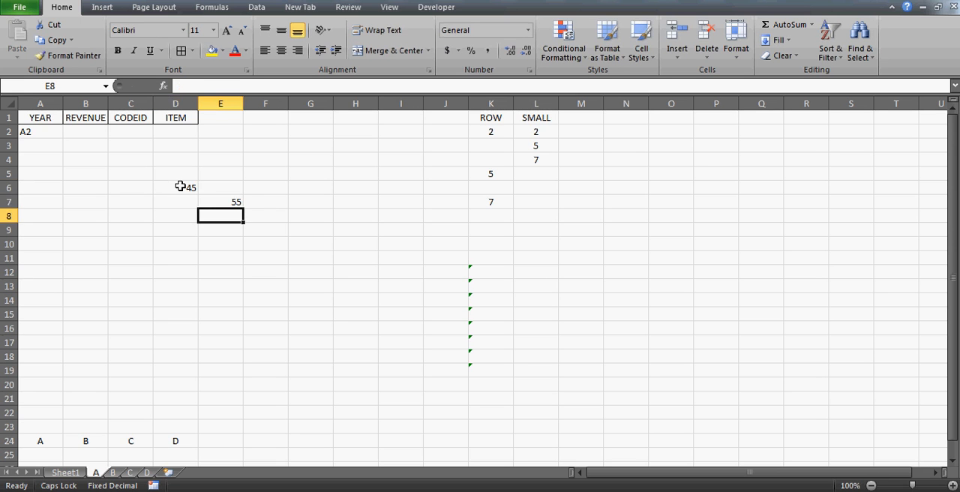
Add the two sample numbers in cell D9 with the formula =D6+E7.
key("Left")
key("Down")
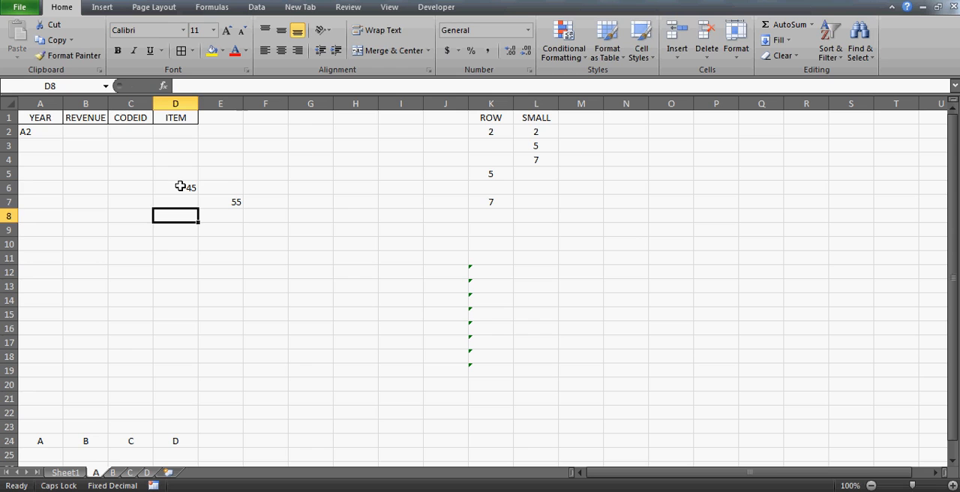
key("Up")
key("Up")
key("Down")
key("Down")
key("Down")
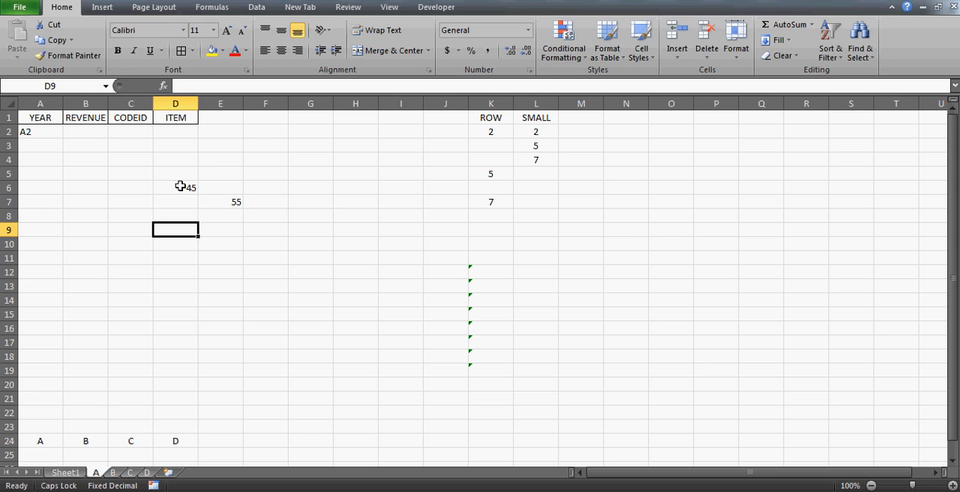
type("=")
key("Up")
key("Up")
key("Up")
type("+")
key("Right")
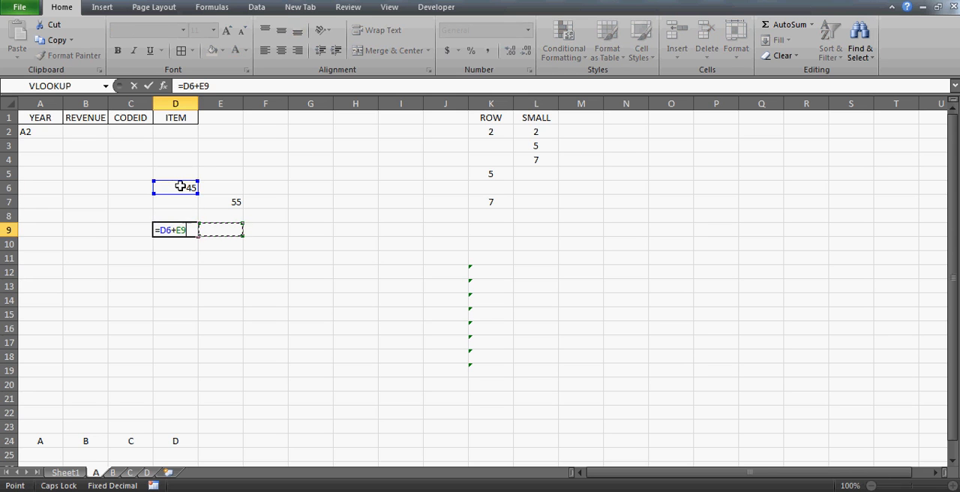
key("Up")
key("Up")
key("Return")
Replace the value in D6 with =D9+E7 to demonstrate a circular reference, and accept the warning.
key("Up")
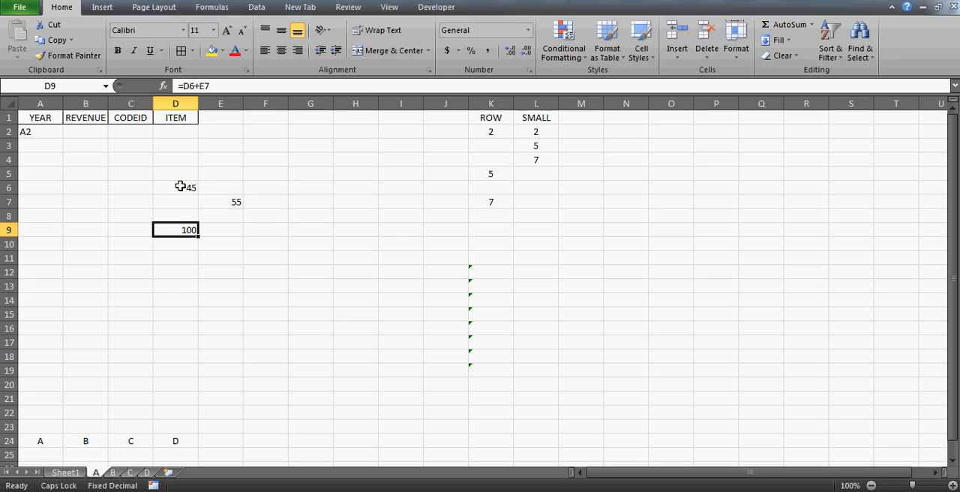
key("Up")
key("Up")
key("Up")
type("=")
key("Down")
key("Down")
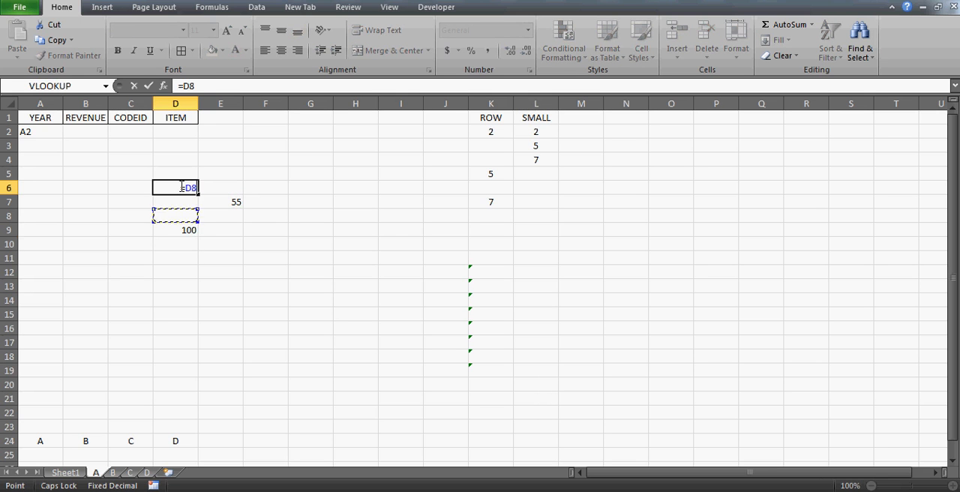
key("Down")
type("+")
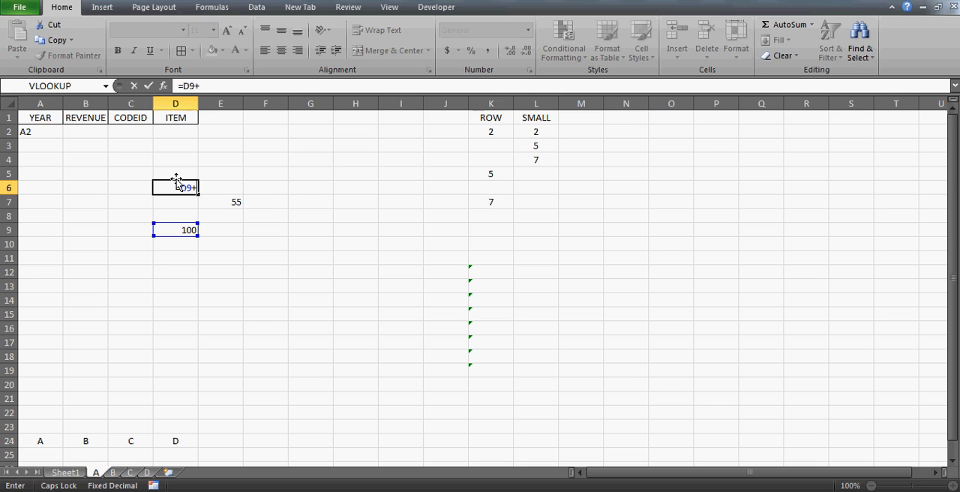
left_click(221, 200)
key("Return")
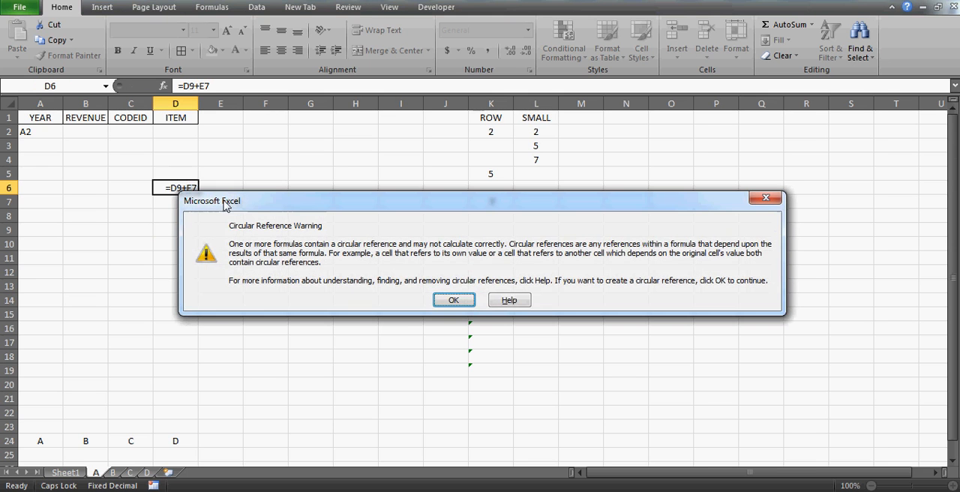
left_click(474, 301)
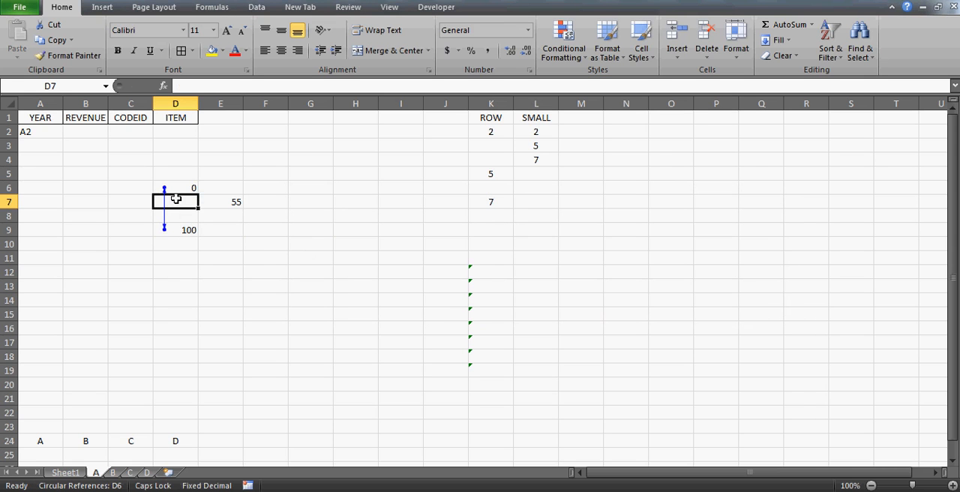
Compare the formulas in D6 and D9 to see how they refer to each other.
left_click(172, 188)
key("Down")
key("Down")
key("Down")
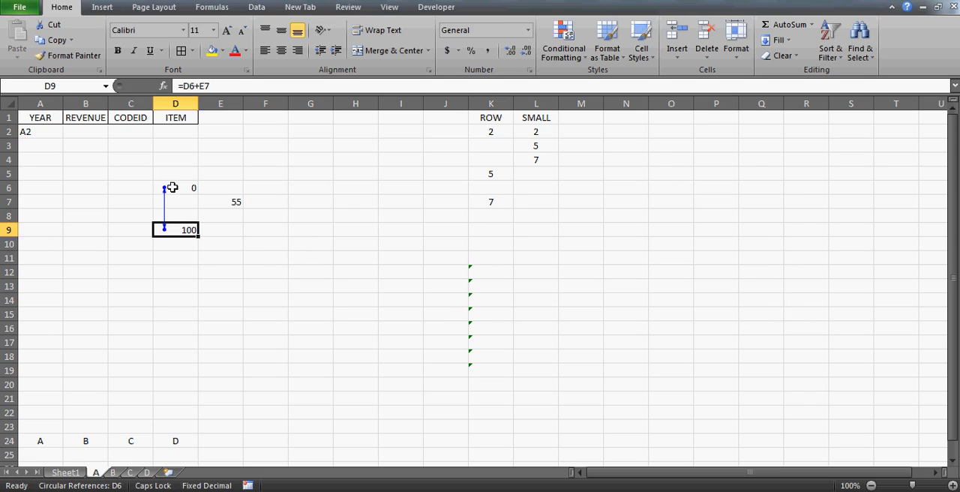
key("F2")
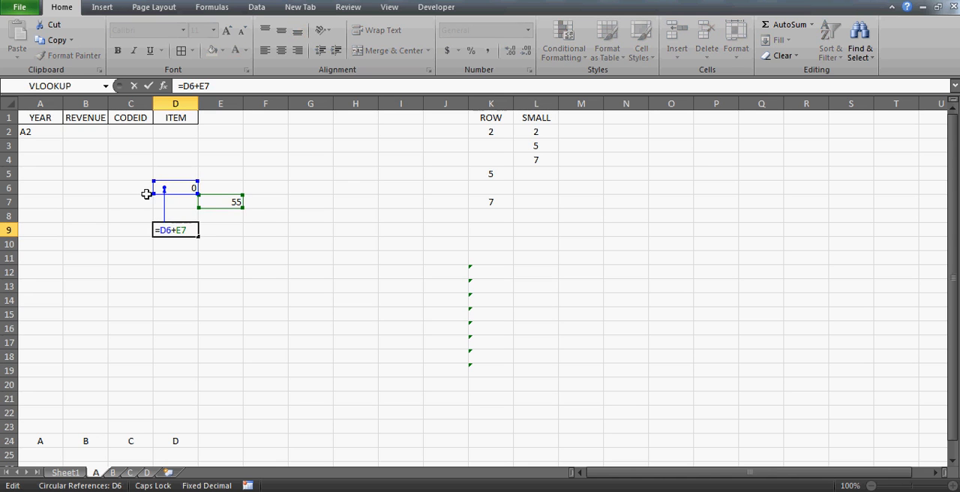
key("Escape")
left_click(173, 188)
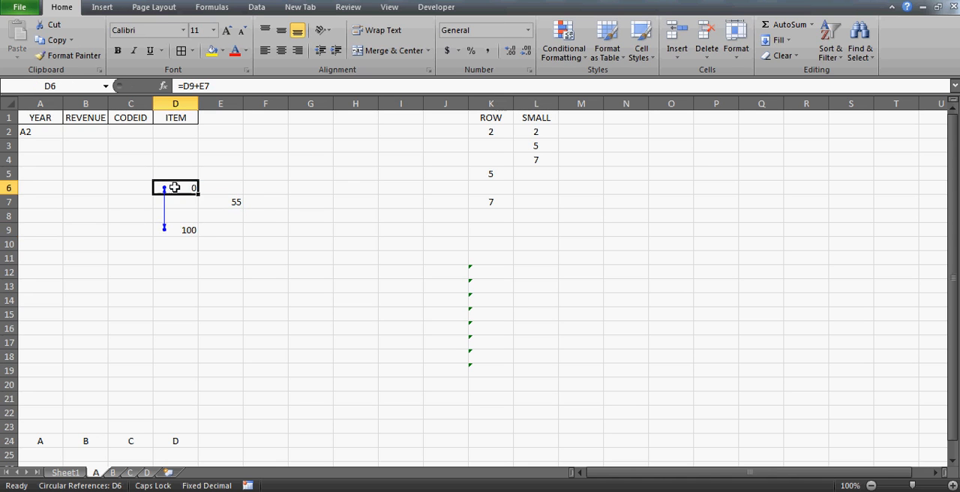
left_click(175, 232)
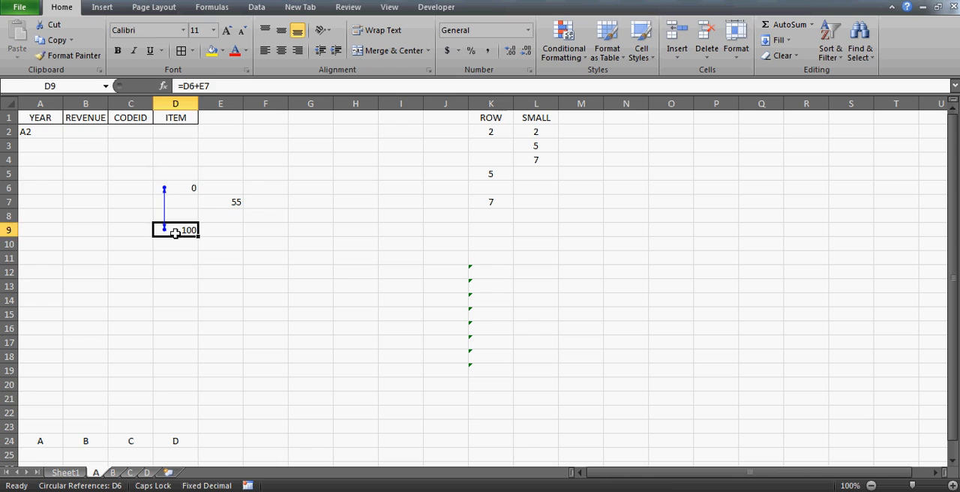
Clear the circular reference demonstration cells in columns D and E, starting at D6.
key("Up")
key("Up")
key("Up")
key("shift+Right")
key("shift+Down")
key("shift+Down")
key("shift+Down")
key("shift+Down")
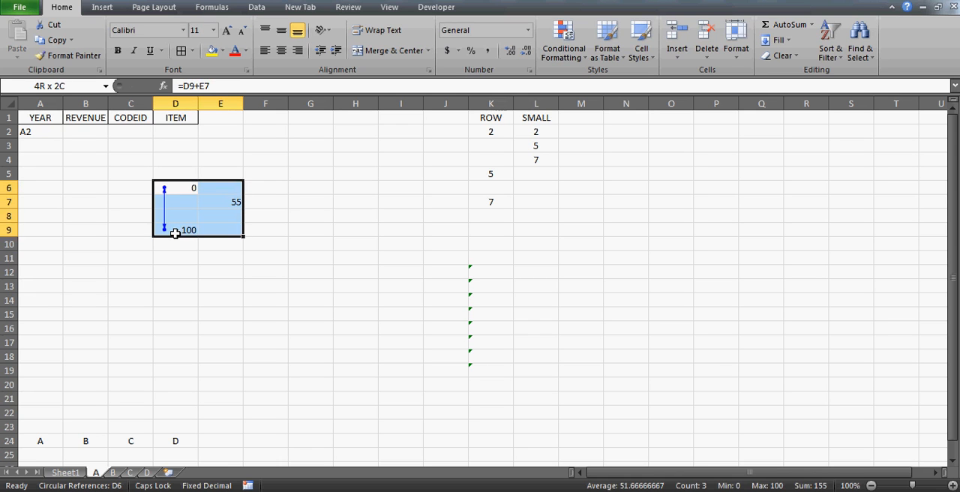
key("Delete")
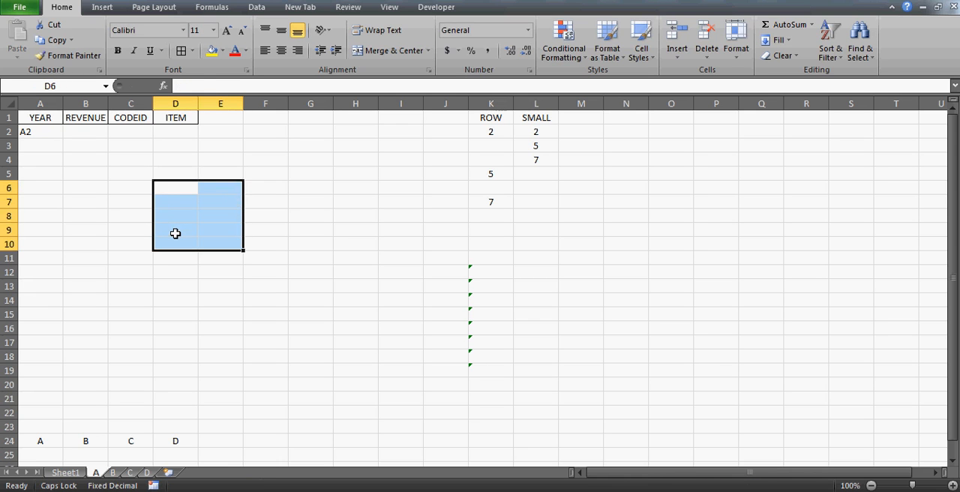
Check the address formula in A2 of sheet A against cell A2 on Sheet1.
left_click(27, 134)
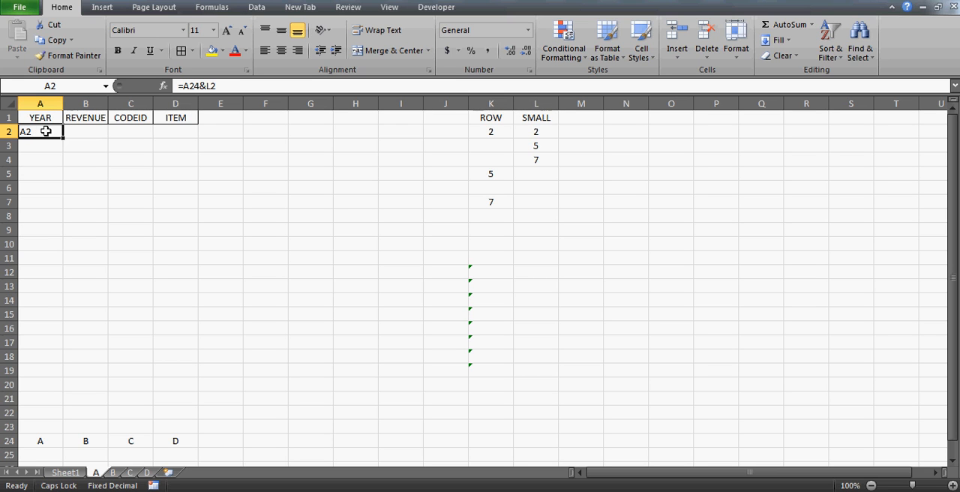
left_click(66, 473)
left_click(47, 134)
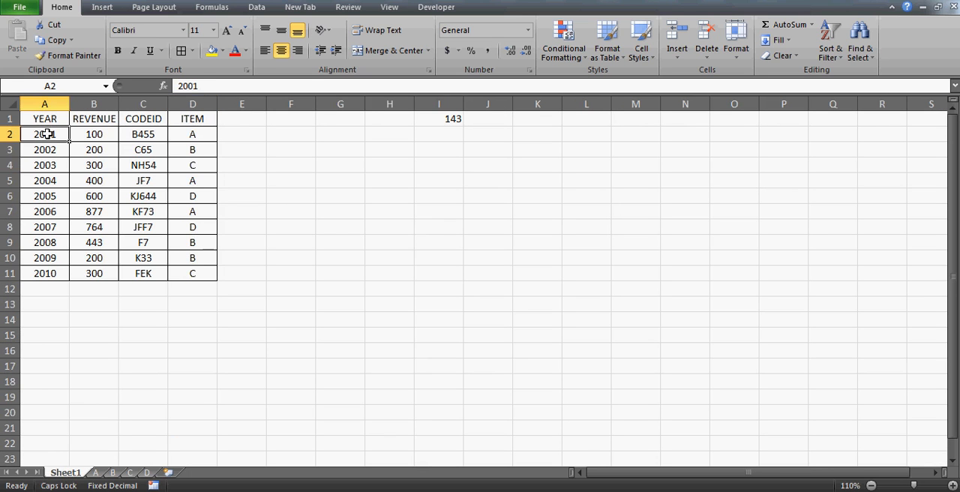
left_click(95, 473)
Enter =Sheet1!G11 in cell F12 of sheet A to demonstrate a reference to another sheet.
left_click(266, 272)
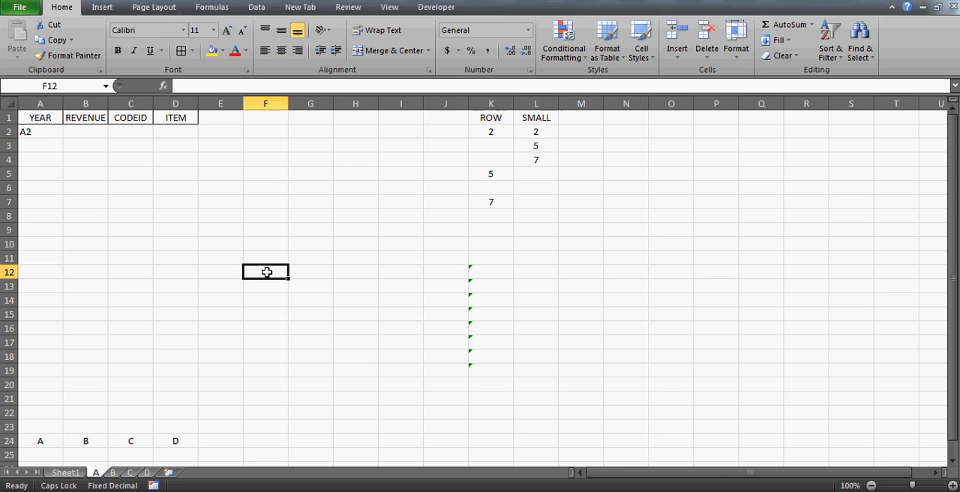
type("=")
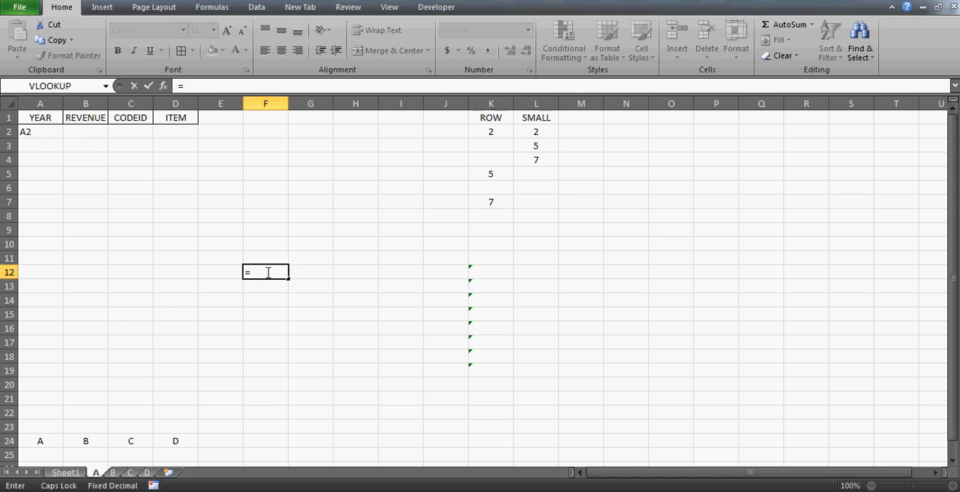
left_click(69, 473)
left_click(349, 272)
key("Return")
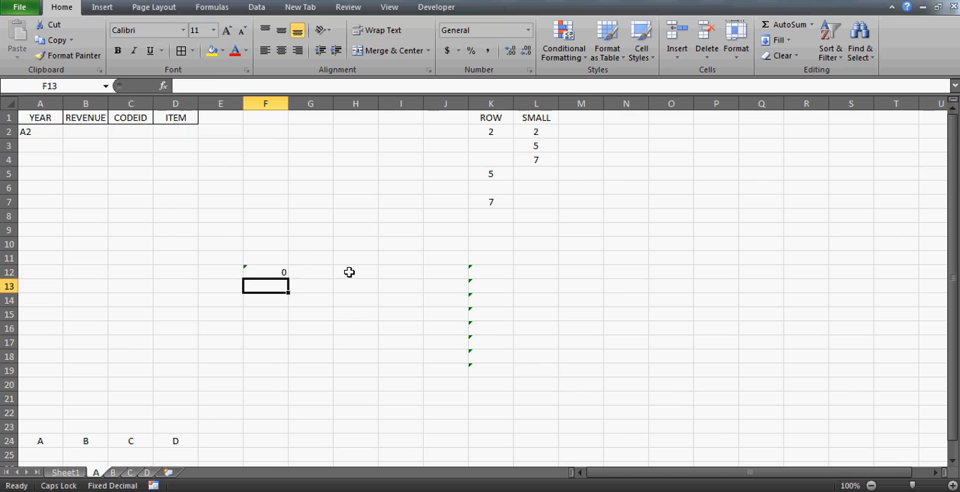
key("Up")
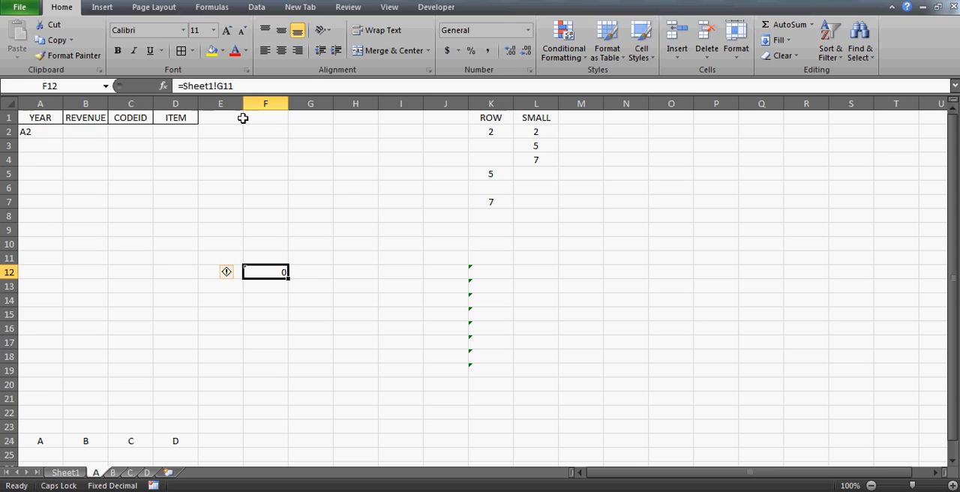
Enter =A2 in cell H7 of sheet A to demonstrate a same-sheet reference.
left_click(343, 203)
type("=")
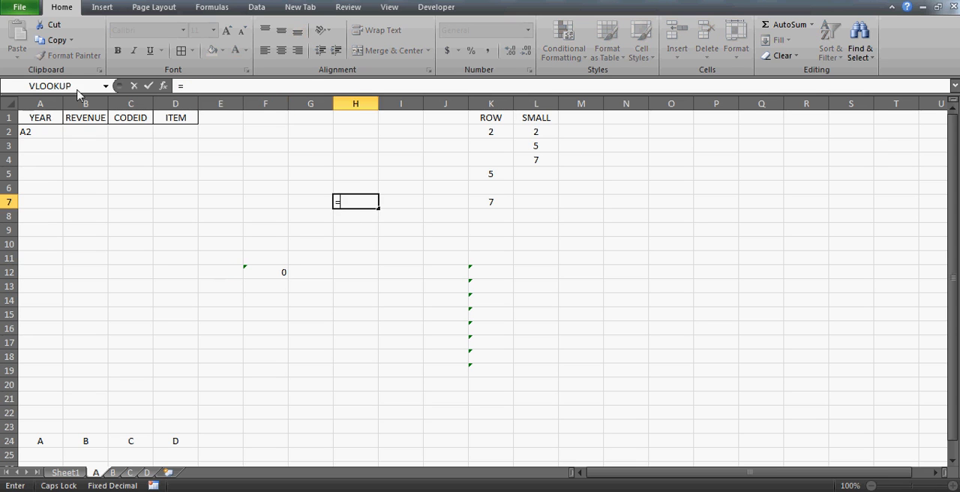
left_click(33, 133)
key("Return")
key("Up")
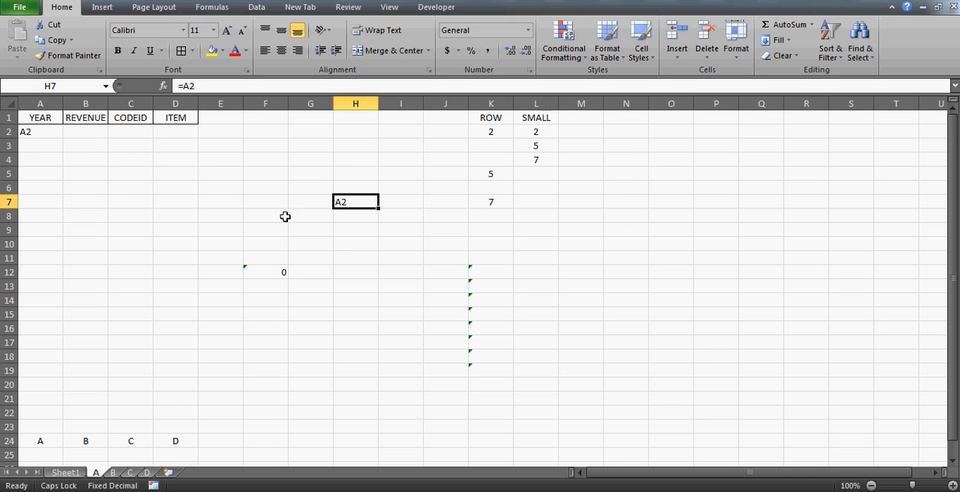
Enter =A!G14 in cell G16 of Sheet1 to demonstrate a reference to sheet A.
left_click(66, 472)
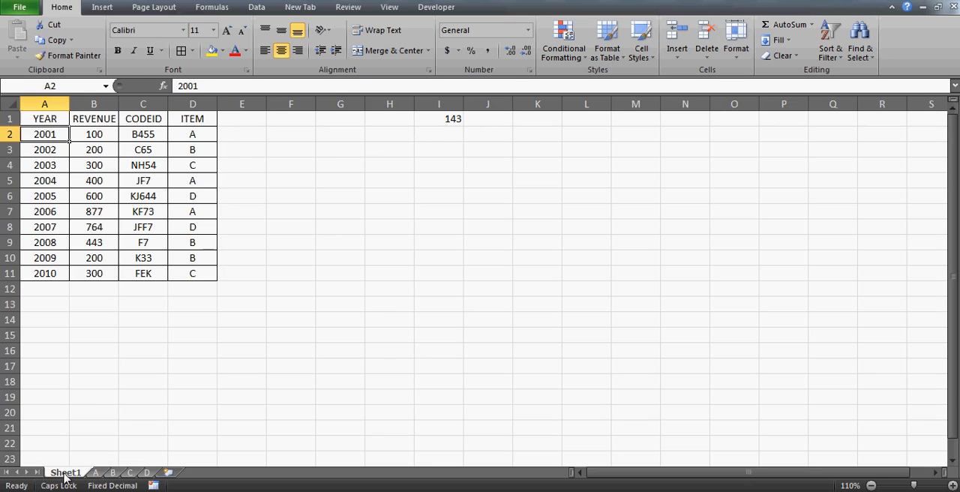
left_click(321, 352)
type("=")
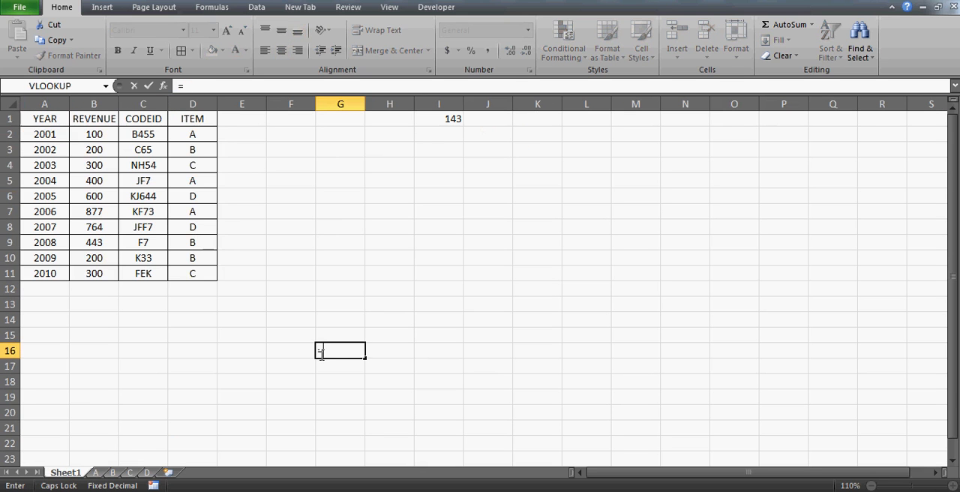
left_click(96, 472)
left_click(320, 295)
key("Return")
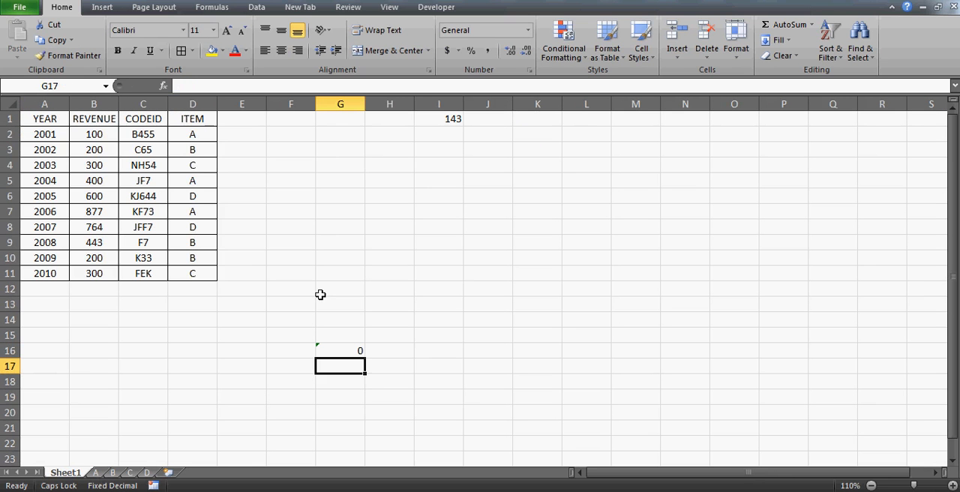
left_click(344, 348)
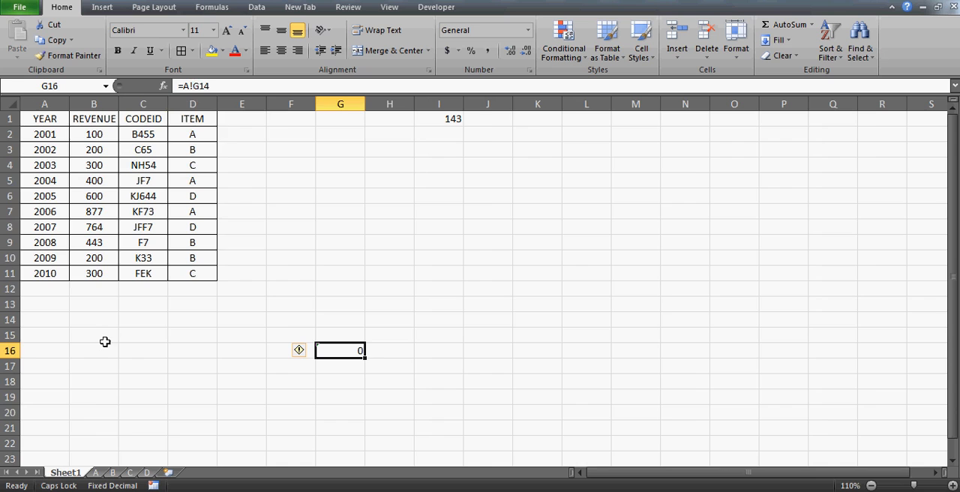
On sheet A, turn the formula in F12 into the plain text Sheet1!G11 by removing its equals sign.
left_click(96, 473)
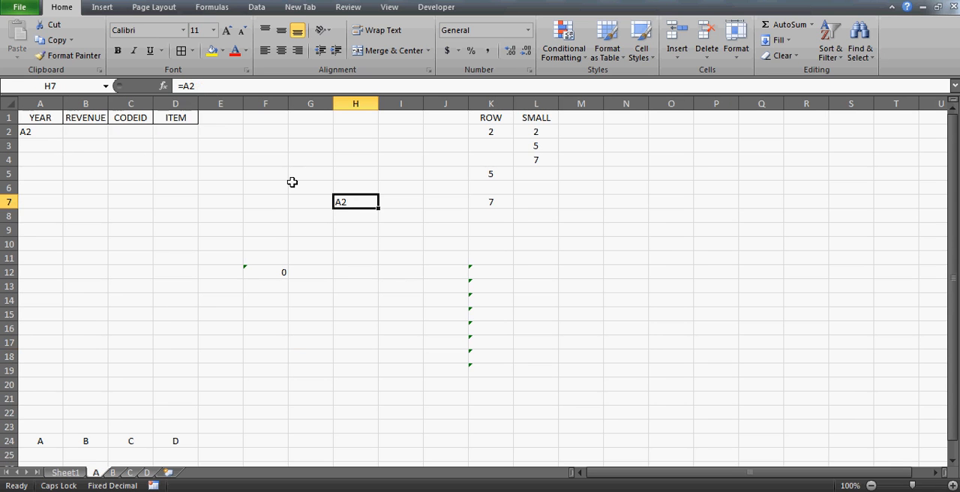
left_click(268, 267)
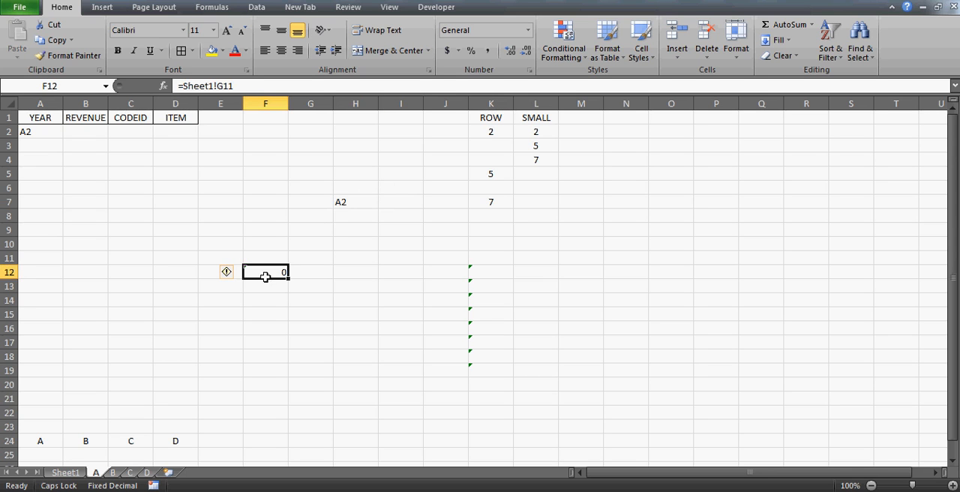
left_click(184, 88)
key("BackSpace")
key("Return")
key("Up")
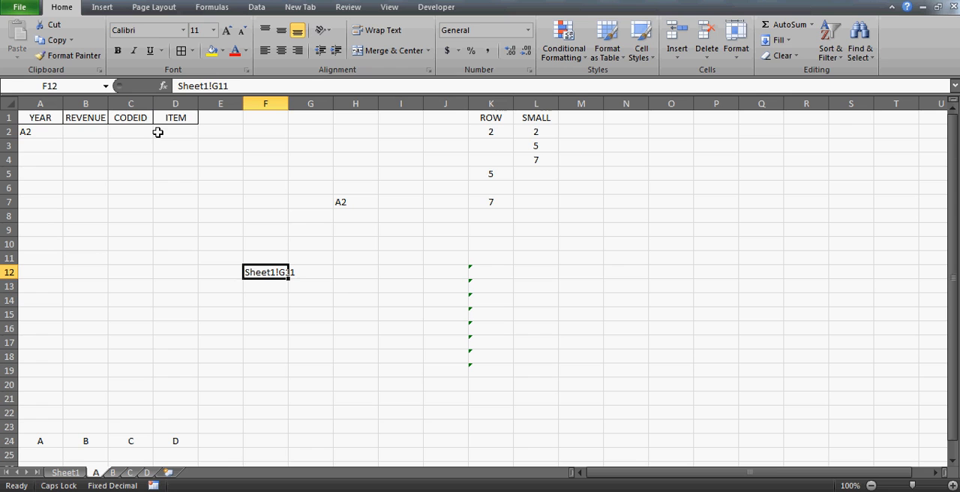
Change the formula in cell A2 of sheet A to ="SHEET1!"&A24&L2 so the address includes the sheet name.
left_click(35, 133)
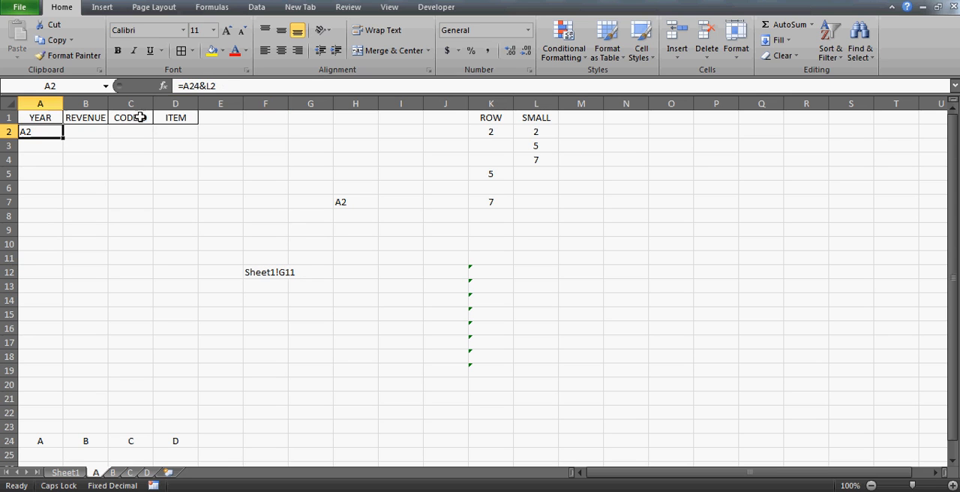
left_click(184, 86)
type("SHEET")
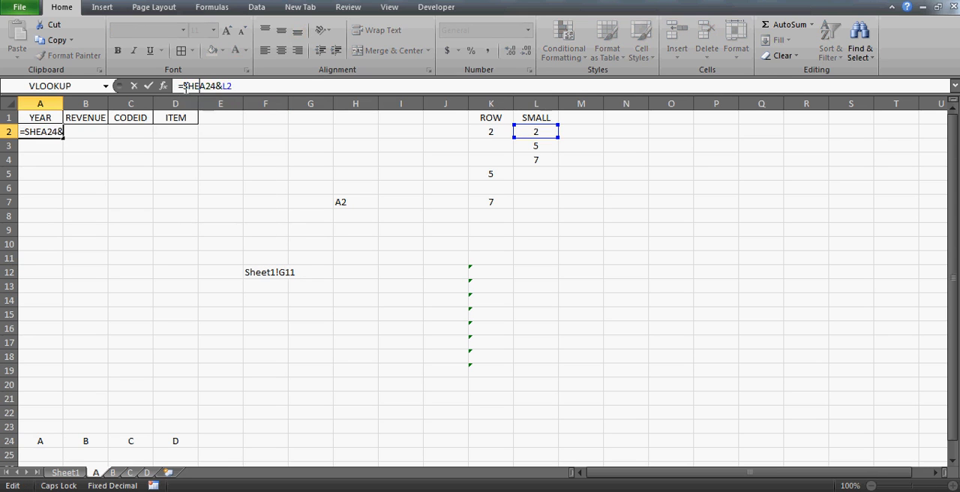
type("1")
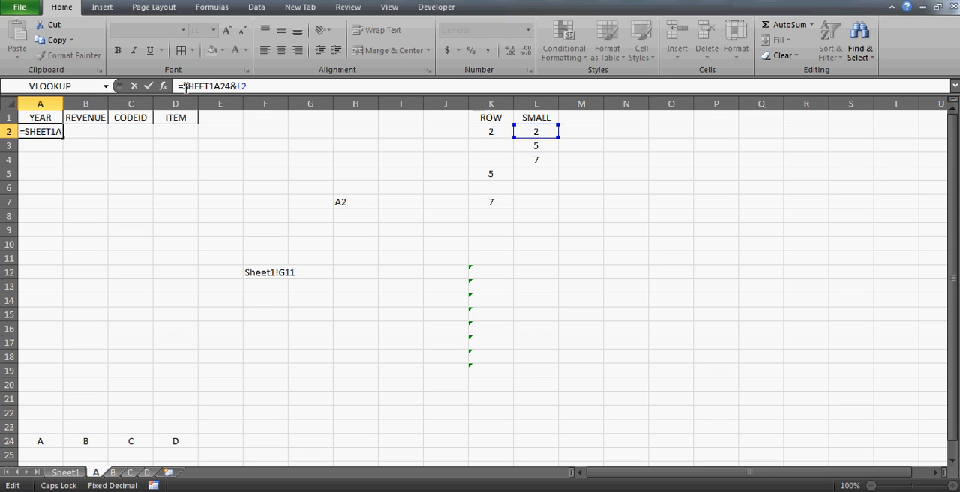
type("!&")
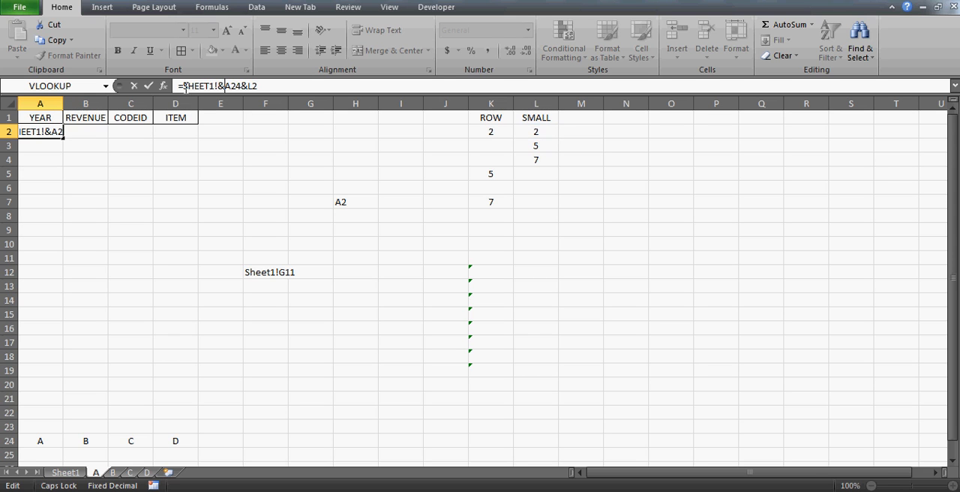
left_click(183, 87)
type("\"")
key("Right")
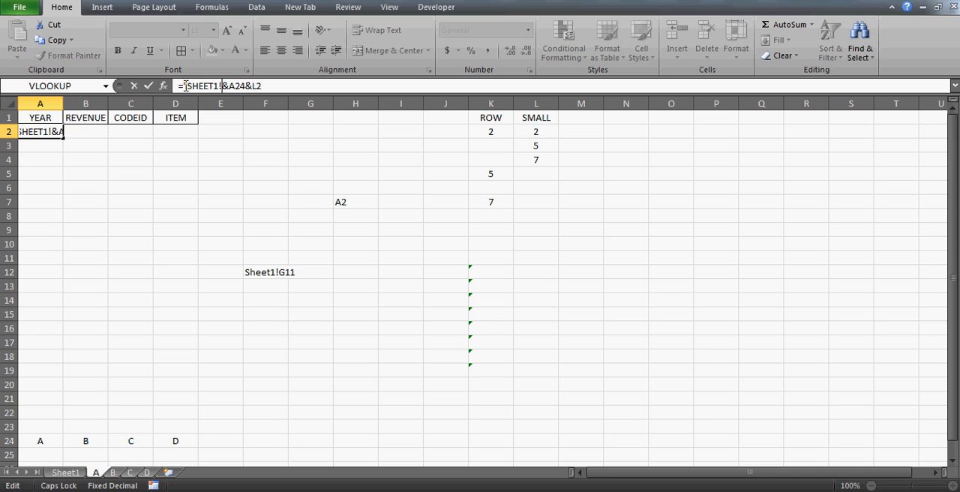
type("\"")
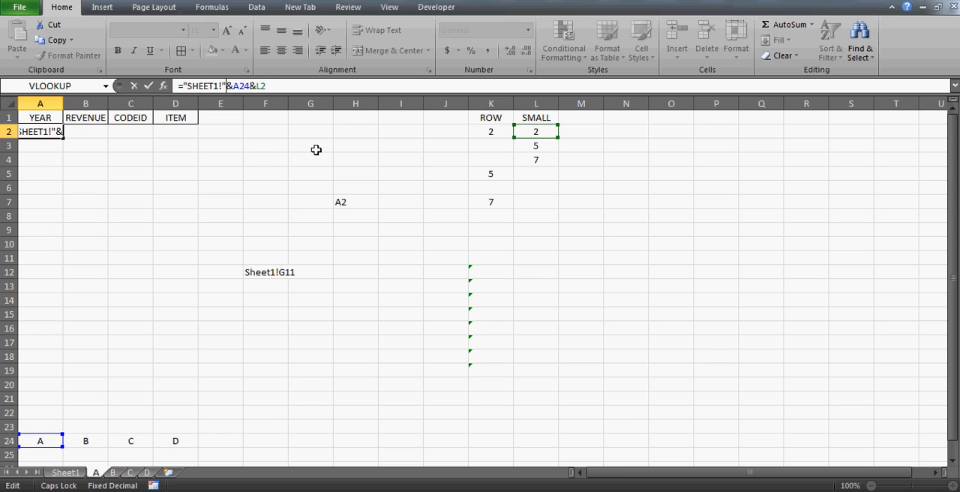
key("Return")
key("Up")
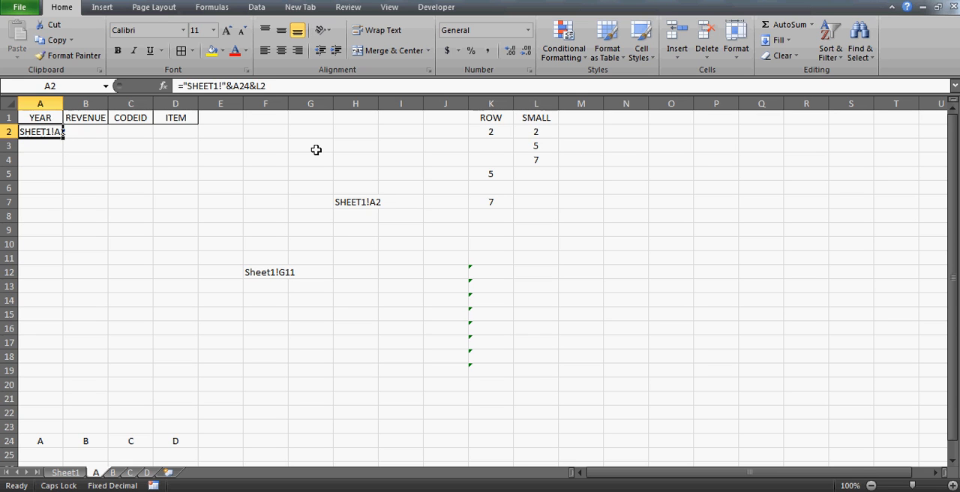
Clear the demonstration entries from cells H7 and F12 on sheet A.
left_click(149, 162)
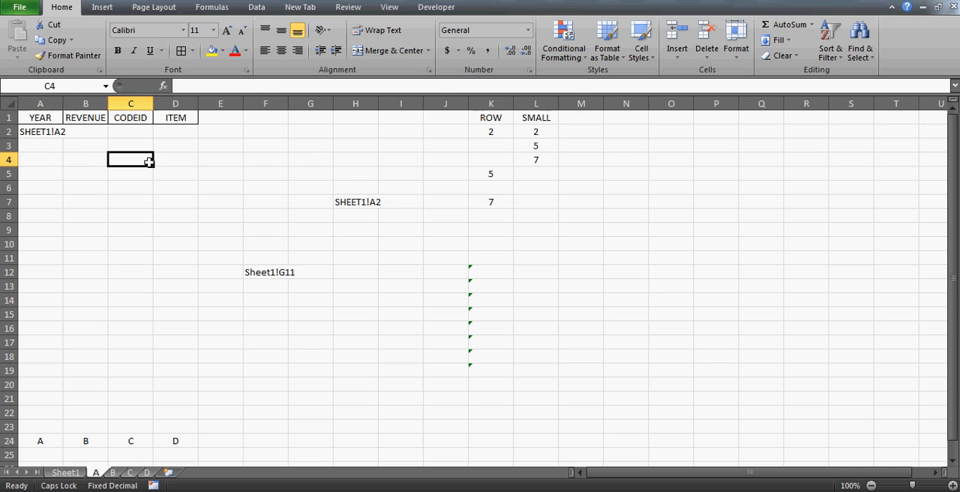
left_click(356, 201)
key("Delete")
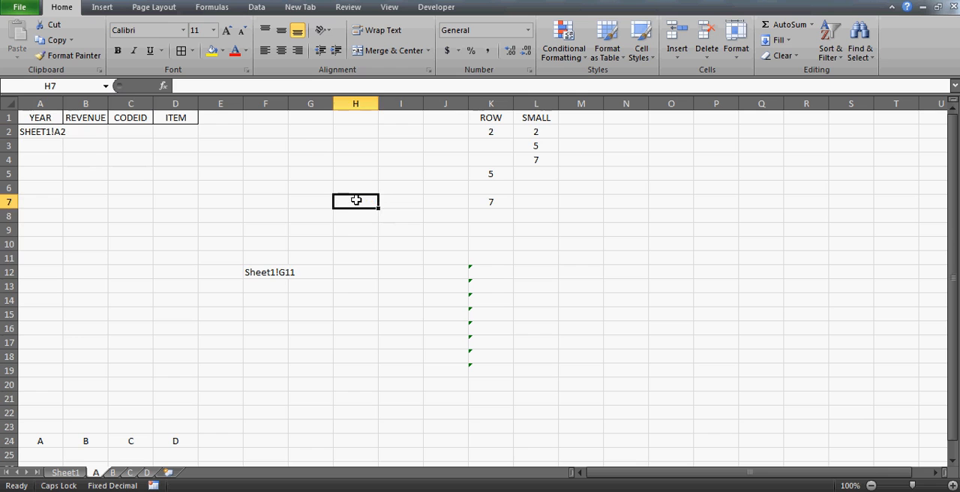
key("Left")
key("Left")
key("Down")
key("Down")
key("Down")
key("Down")
key("Down")
key("Delete")
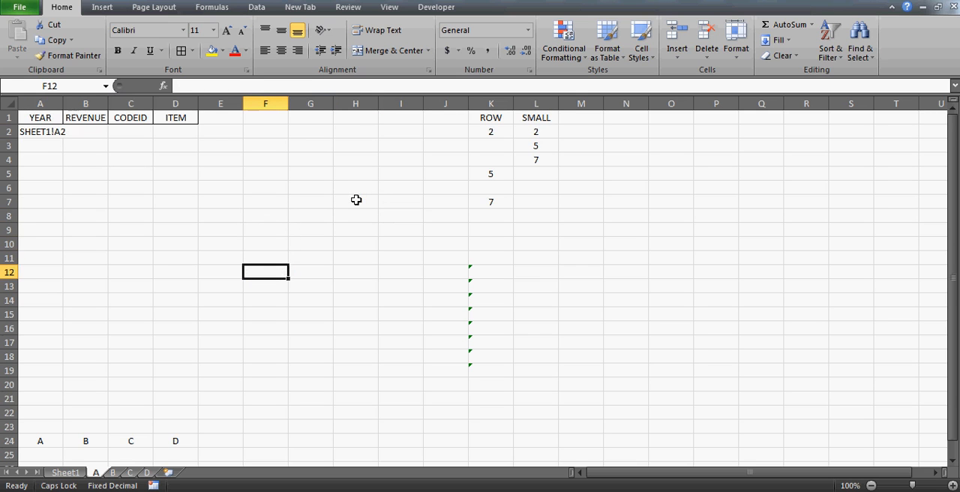
Widen column A slightly to fit the full address text in A2.
left_click_drag(63, 102, 69, 102)
left_click(58, 132)
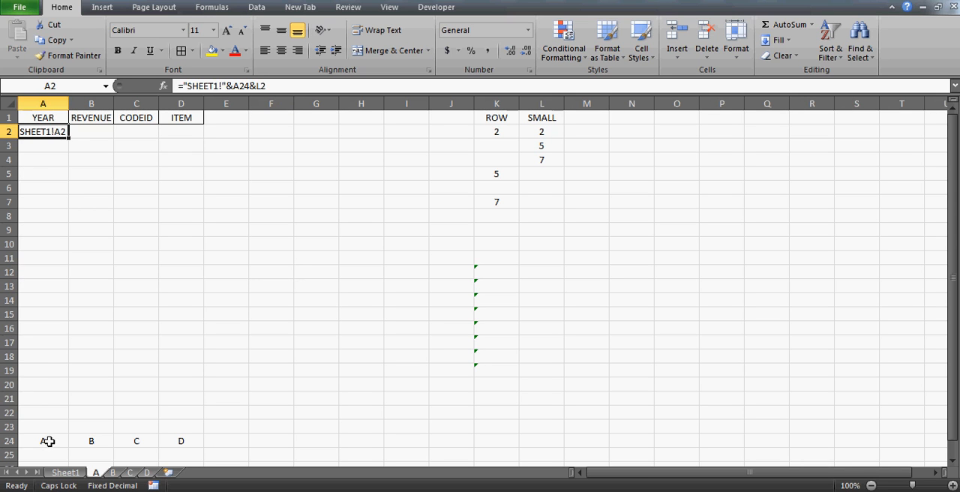
left_click(536, 143)
key("Down")
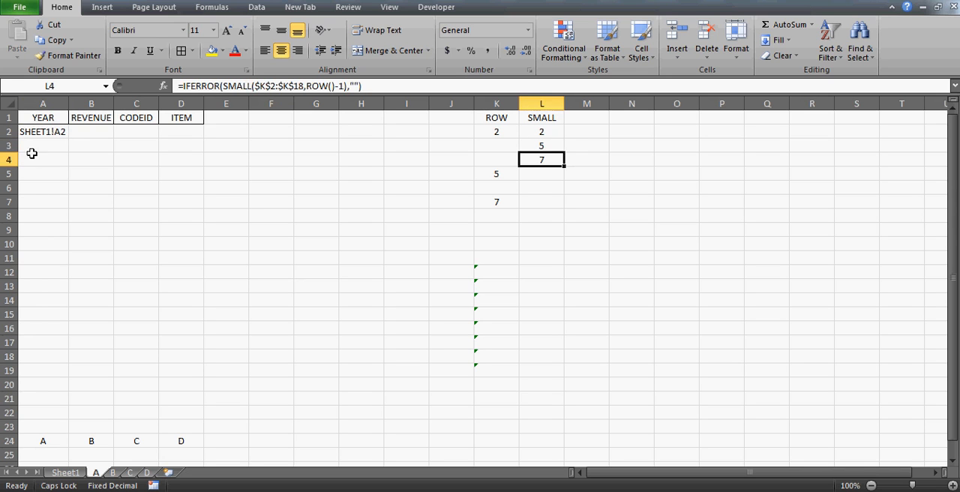
Lock the row of A24 and the column of L2 in cell A2, making the formula ="SHEET1!"&A$24&$L2.
left_click(46, 131)
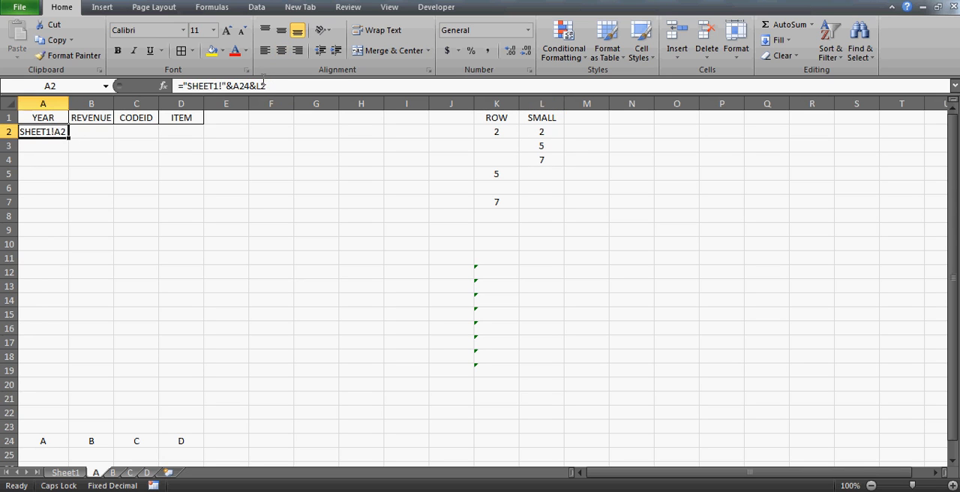
left_click(241, 86)
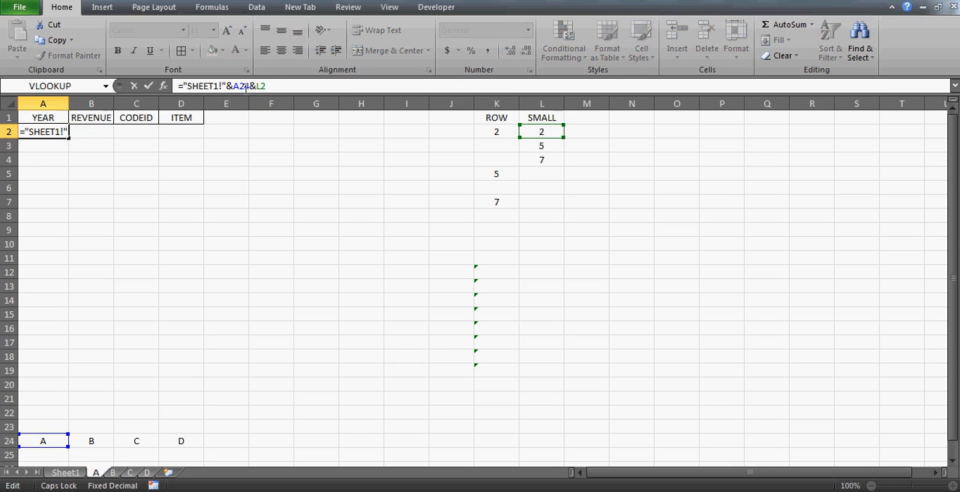
key("F4")
left_click(268, 86)
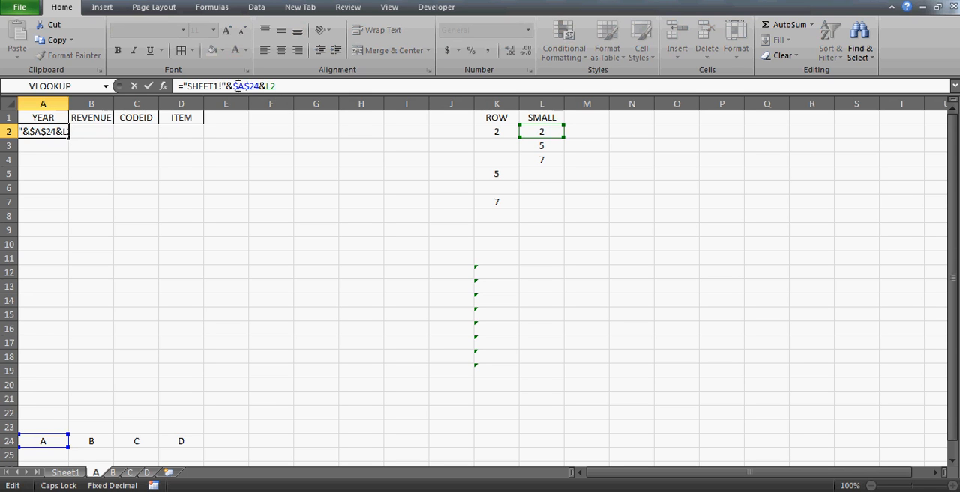
left_click(237, 85)
key("BackSpace")
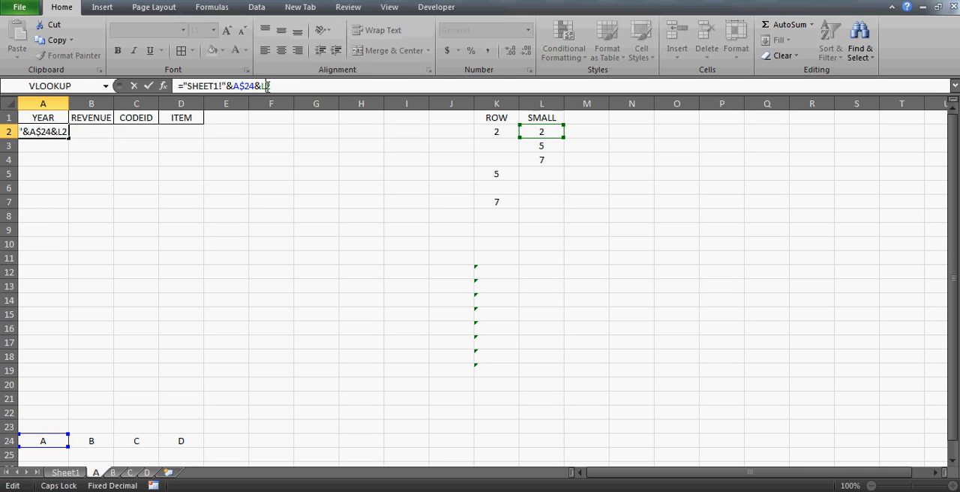
key("F4")
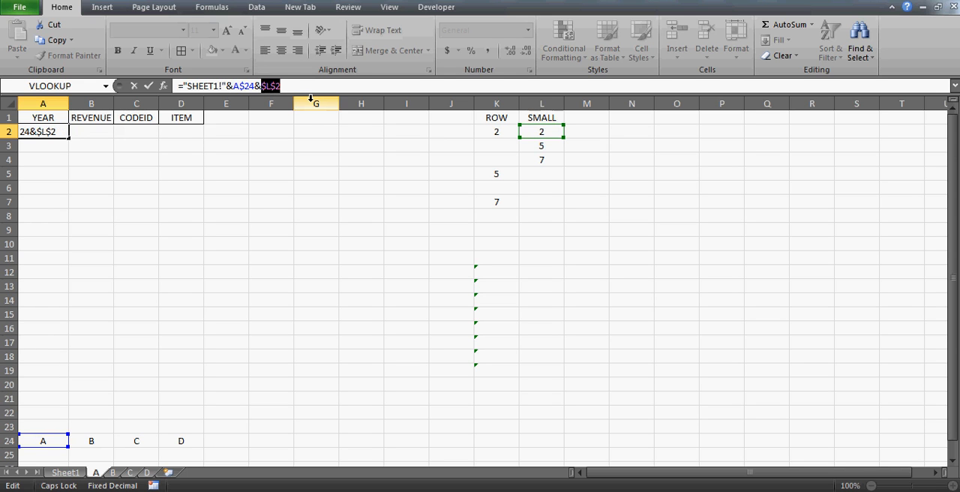
key("F4")
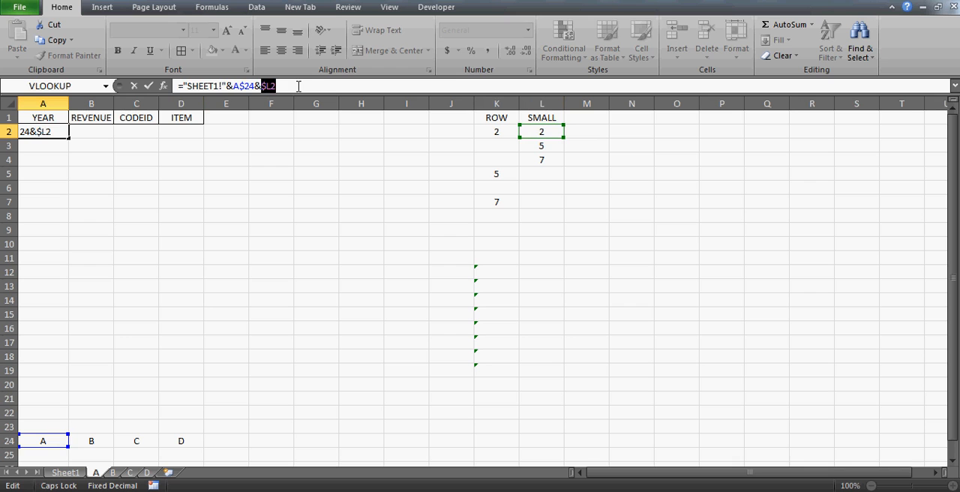
key("Return")
key("Up")
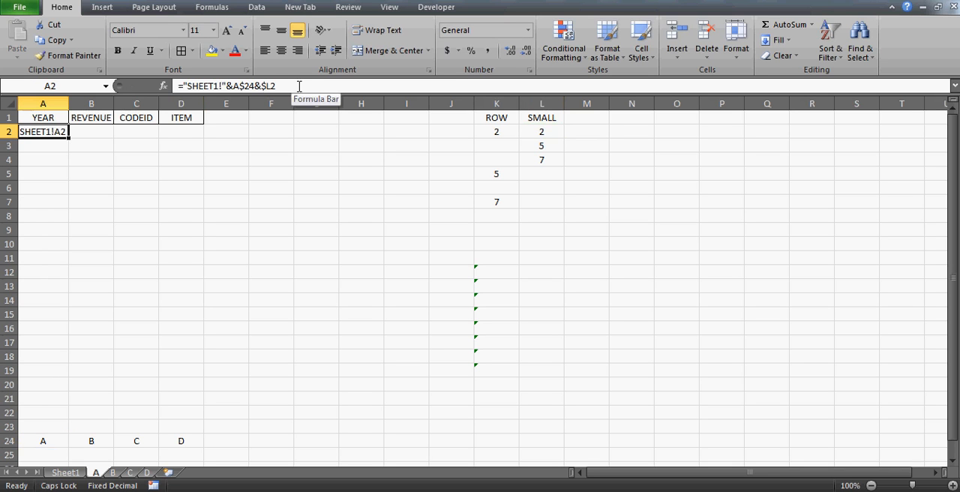
Copy the address formula from A2 into the range B2:D9.
key("ctrl+c")
key("Right")
key("shift+Right")
key("shift+Right")
key("shift+Down")
key("shift+Down")
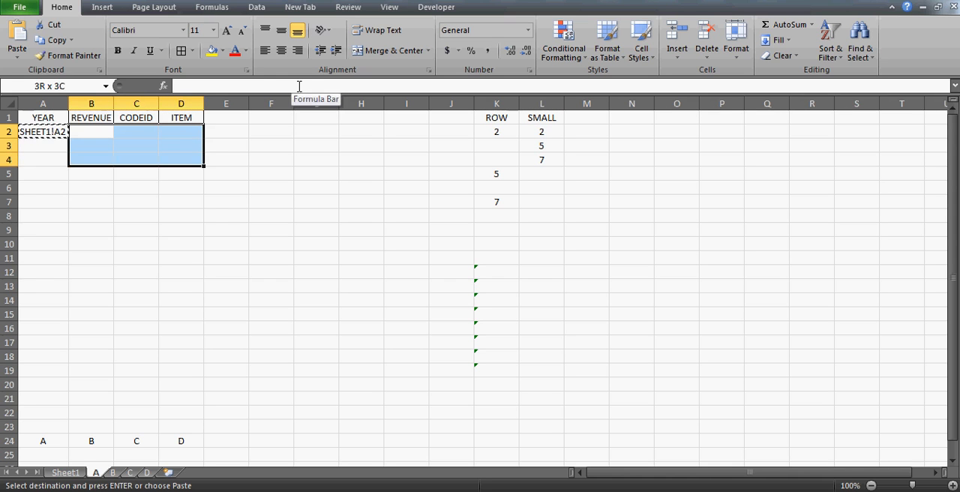
key("shift+Down")
key("shift+Down")
key("shift+Down")
key("shift+Down")
key("shift+Down")
key("ctrl+v")
Paste the copied A2 address formula into the YEAR column cells A3:A9.
key("Left")
key("Down")
key("shift+Down")
key("shift+Down")
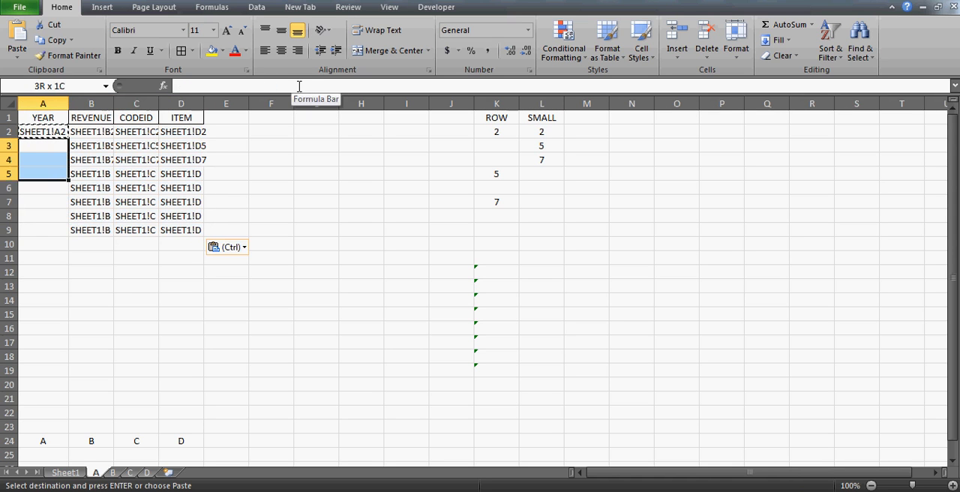
key("shift+Down")
key("shift+Down")
key("shift+Down")
key("shift+Down")
key("ctrl+v")
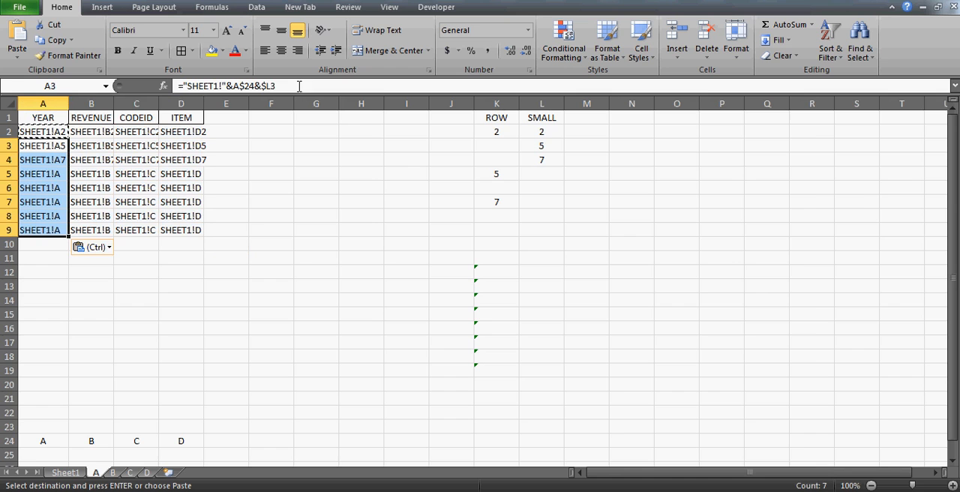
Autofit the widths of columns A through D to their address texts.
left_click(952, 485)
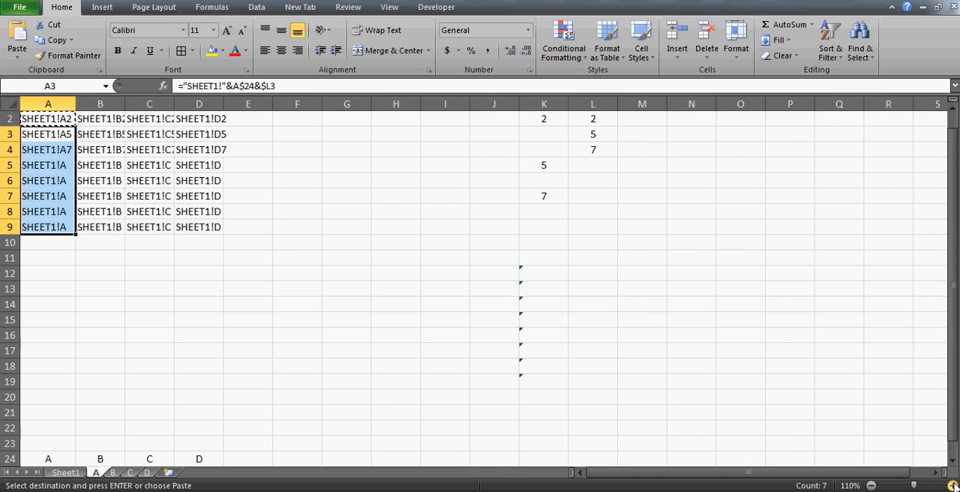
left_click(952, 486)
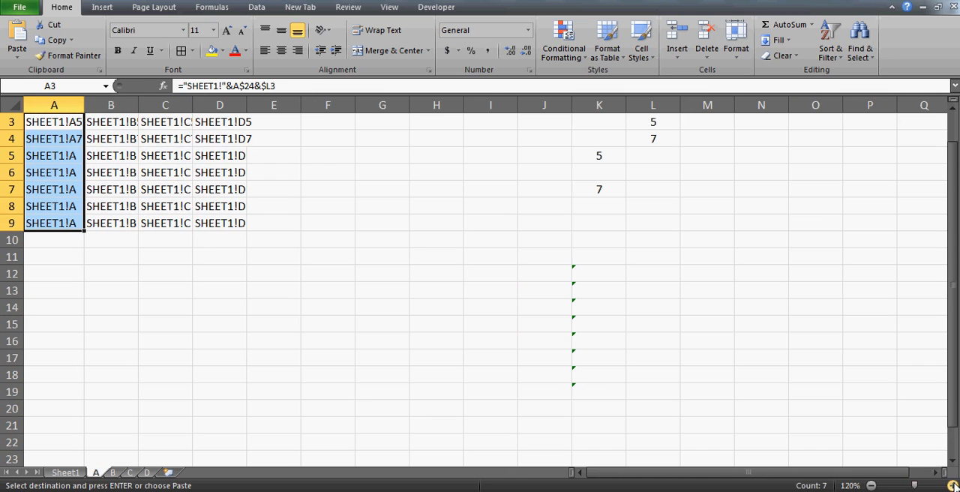
double_click(85, 105)
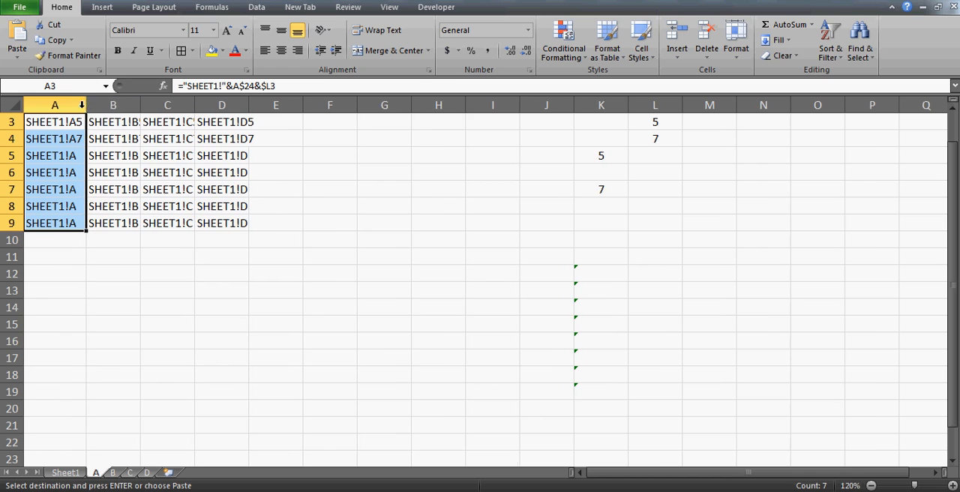
double_click(140, 108)
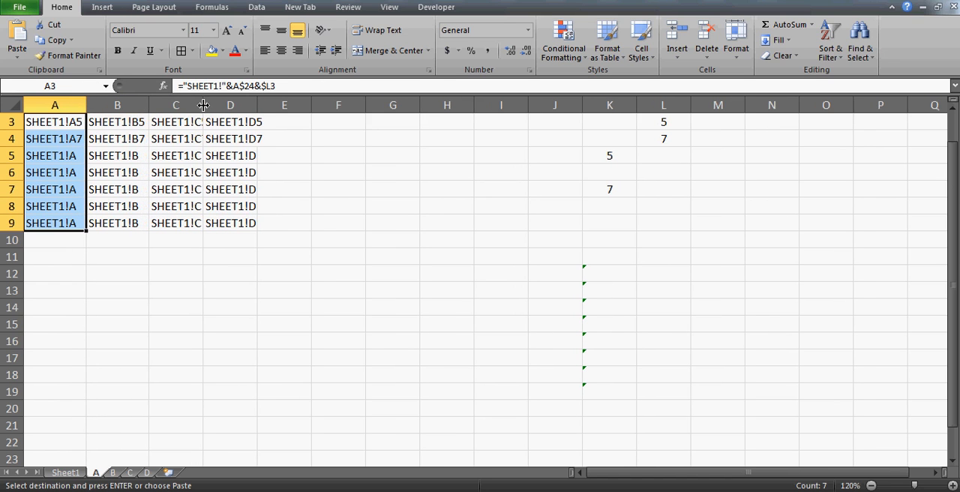
double_click(203, 105)
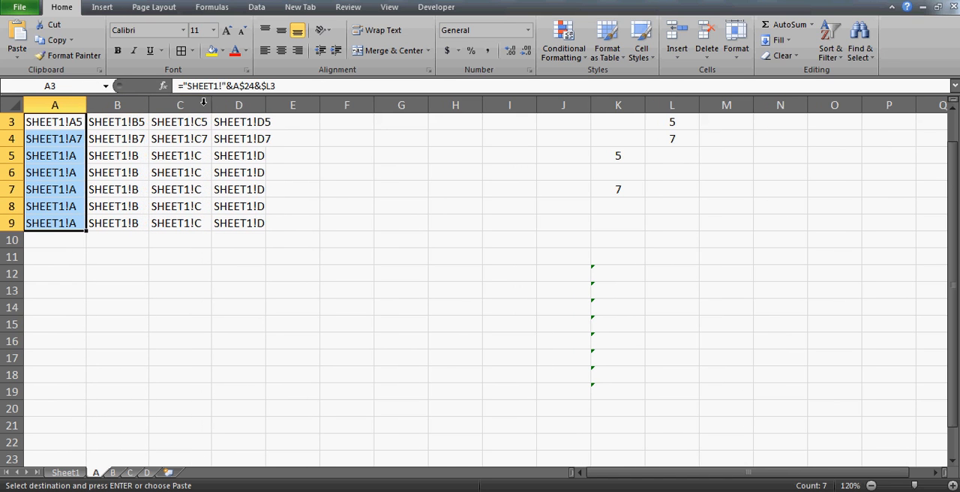
double_click(265, 105)
left_click(253, 139)
key("Up")
key("Up")
key("Up")
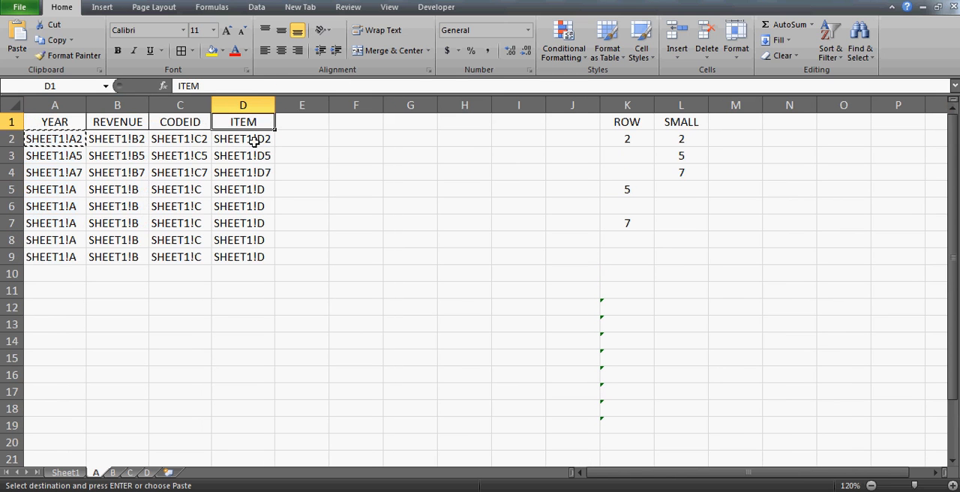
Examine the incomplete addresses in A5:D9 and the cell references used by the formula in B5.
left_click(54, 175)
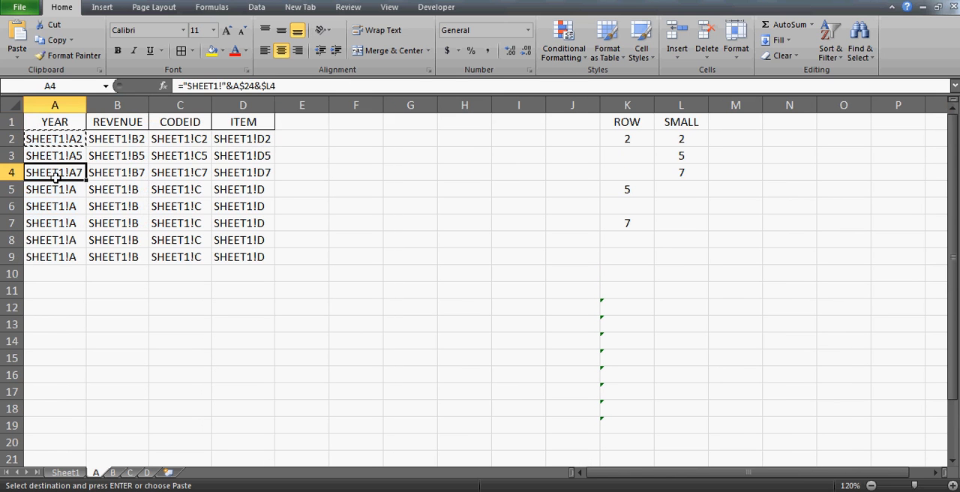
key("Down")
key("shift+Right")
key("shift+Right")
key("shift+Right")
key("ctrl+shift+Down")
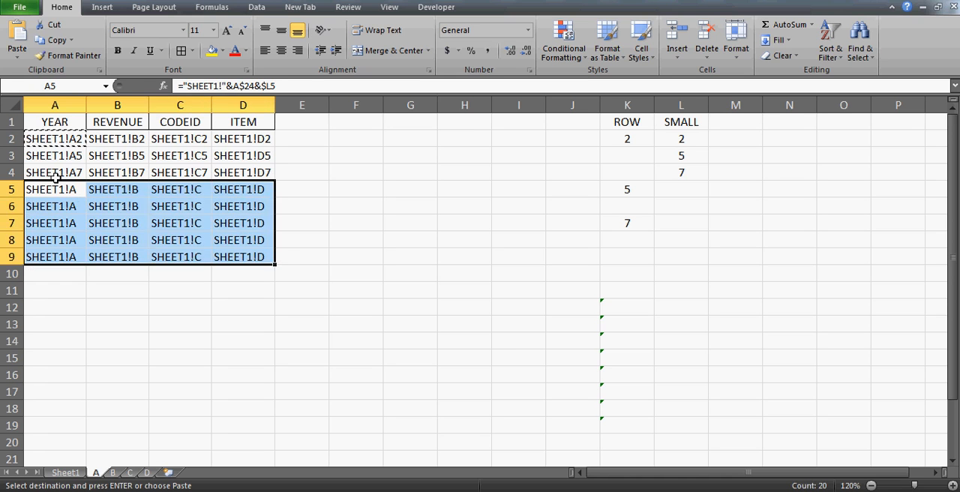
key("Right")
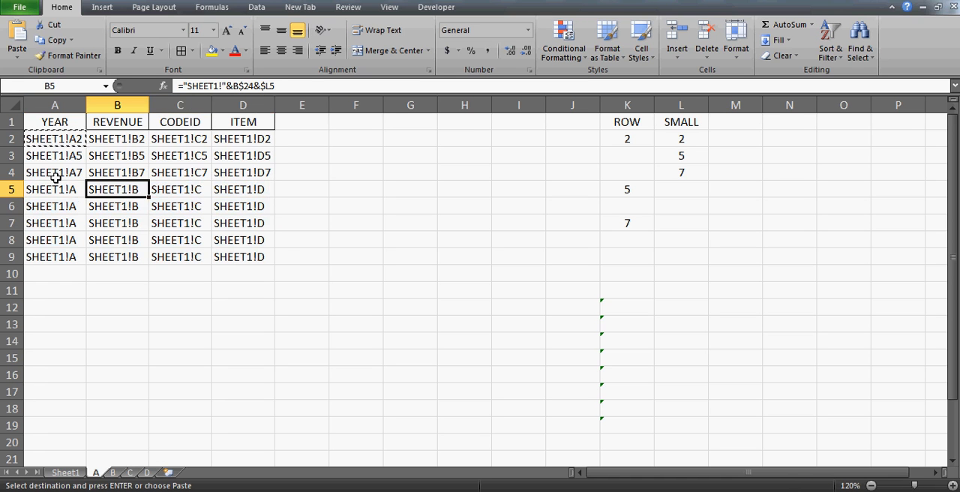
key("F2")
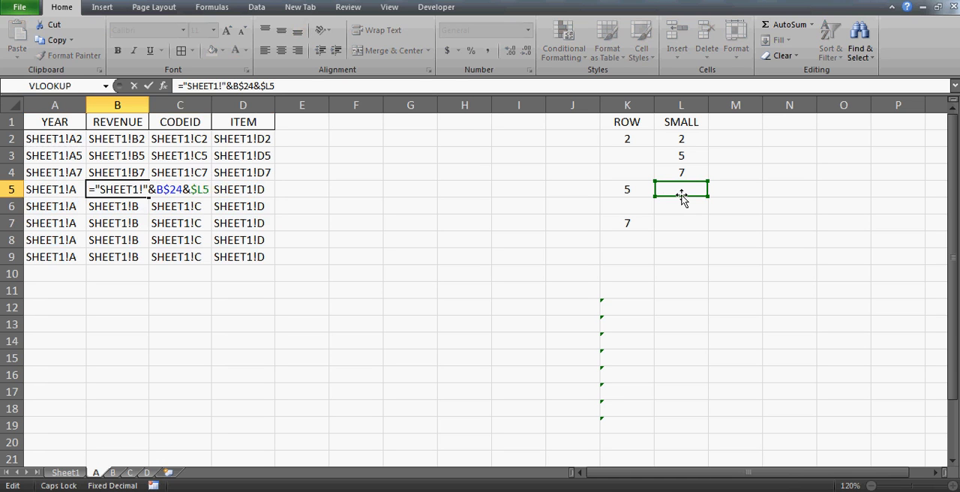
key("Escape")
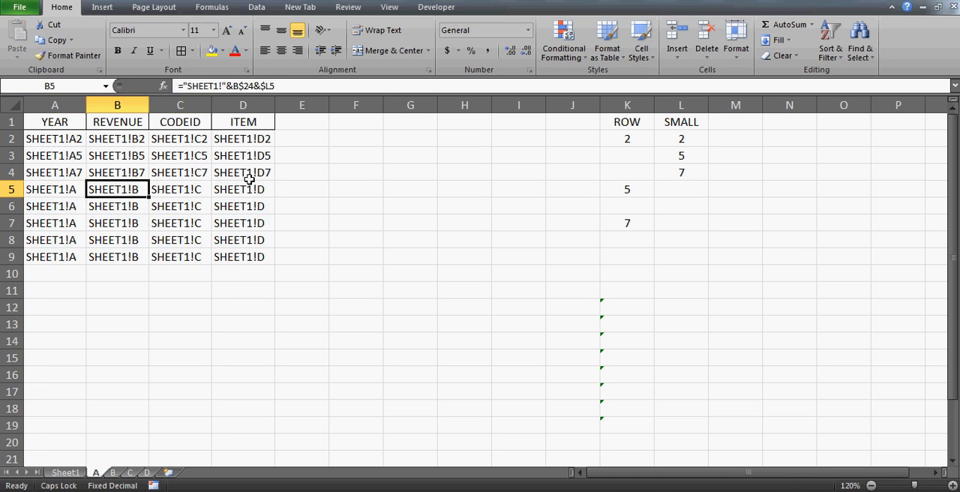
Wrap the address formula in A2 with INDIRECT so it reads =INDIRECT("SHEET1!"&A$24&$L2).
left_click(73, 146)
left_click(183, 86)
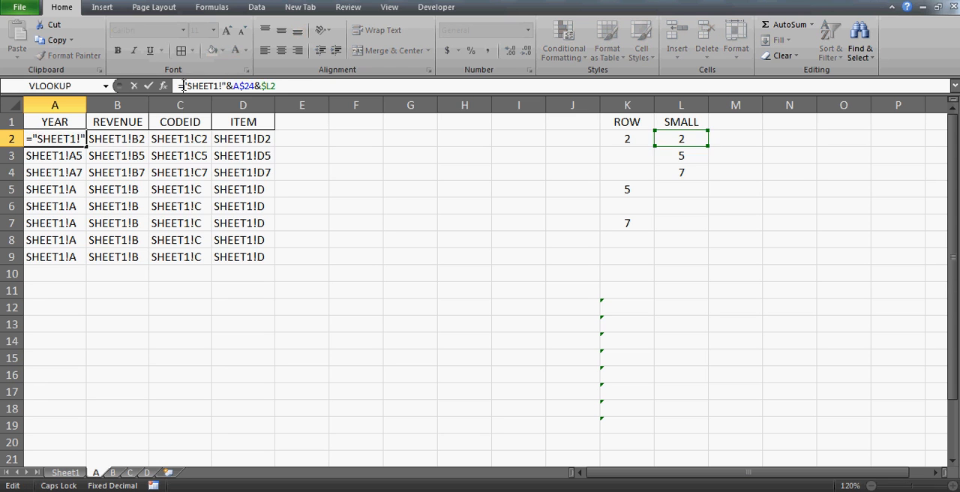
type("INDIREC")
type("T(")
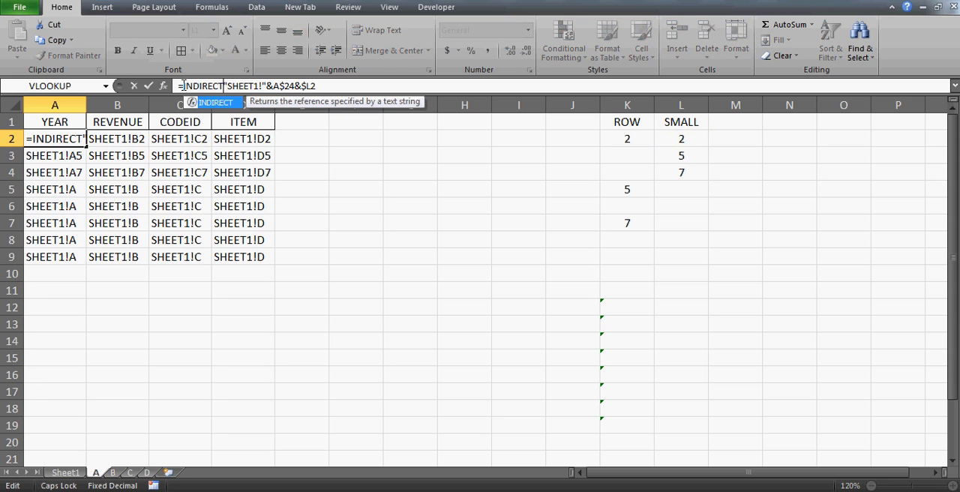
left_click(340, 86)
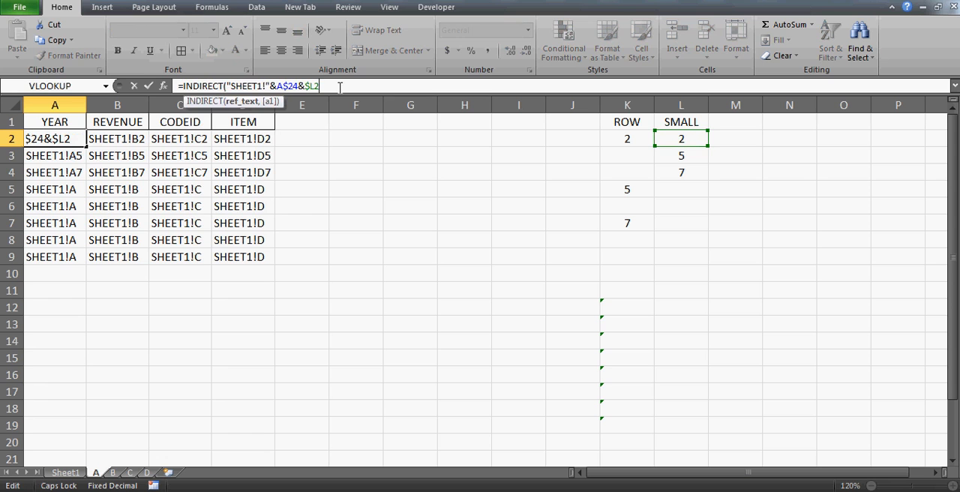
key("Return")
Copy the INDIRECT formula from A2 into the range B2:D9.
key("Up")
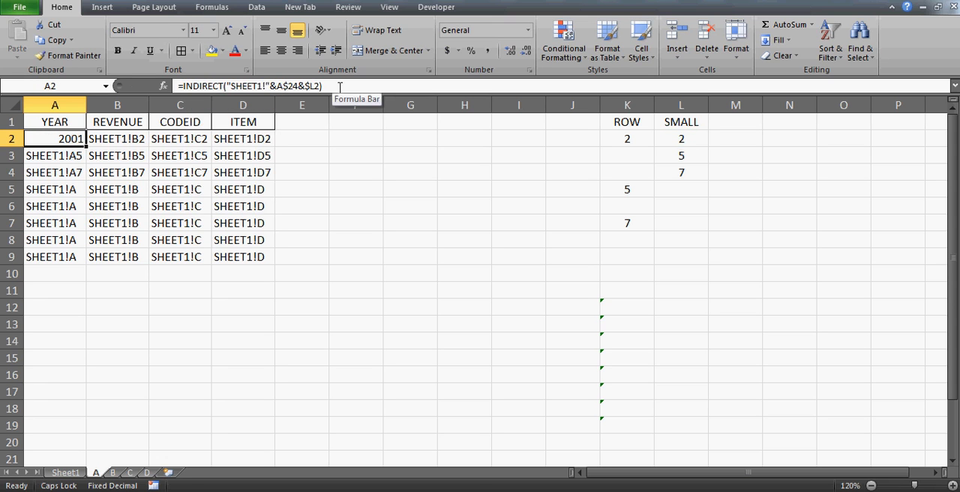
key("ctrl+c")
key("Right")
key("shift+Right")
key("shift+Right")
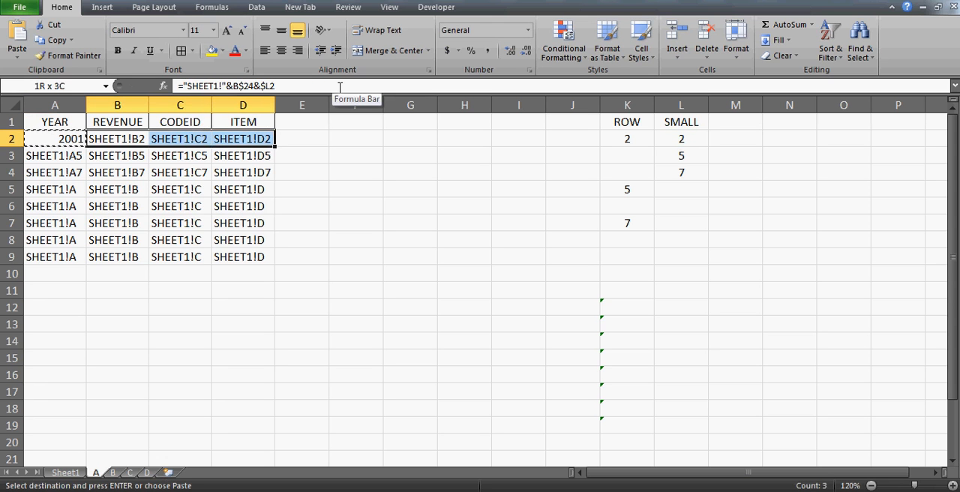
key("shift+Down")
key("shift+Down")
key("shift+Down")
Paste the copied INDIRECT formula into the YEAR column cells A3:A9.
key("shift+Down")
key("shift+Down")
key("shift+Down")
key("shift+Down")
key("ctrl+v")
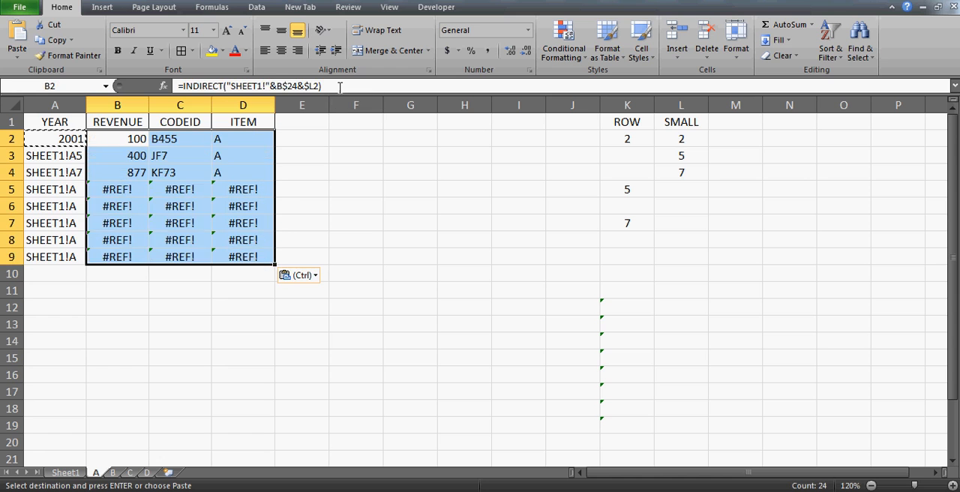
key("Left")
key("Down")
key("shift+Down")
key("shift+Down")
key("shift+Down")
key("shift+Down")
key("shift+Down")
key("shift+Down")
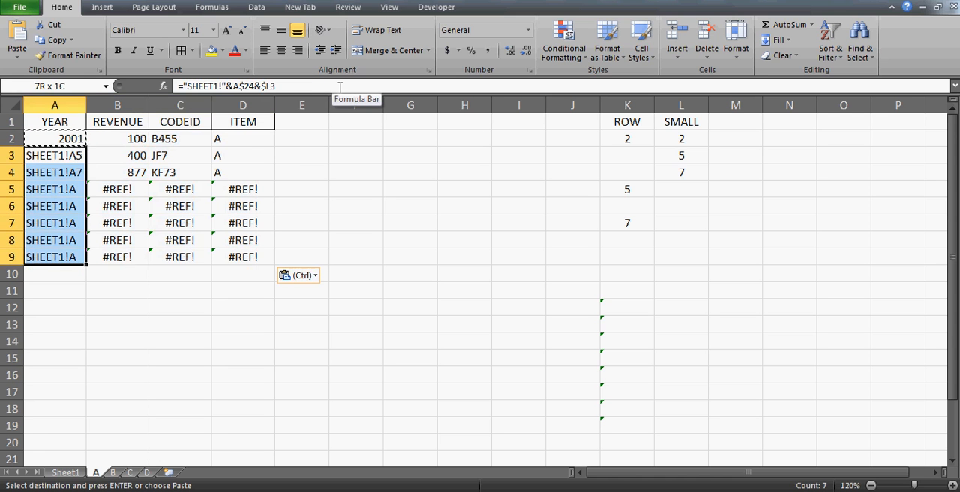
key("ctrl+v")
Center the contents of the range A2:D9 horizontally.
key("Up")
key("shift+Right")
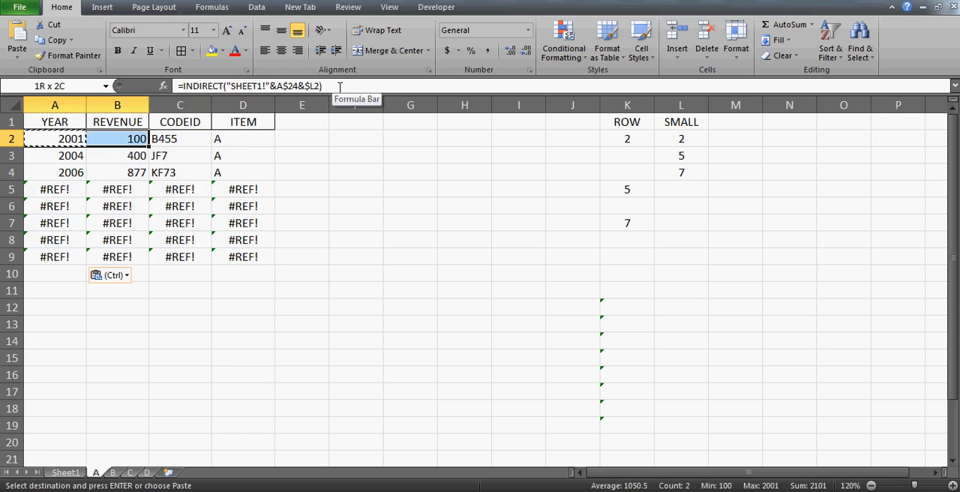
key("shift+Right")
key("shift+Right")
key("ctrl+shift+Down")
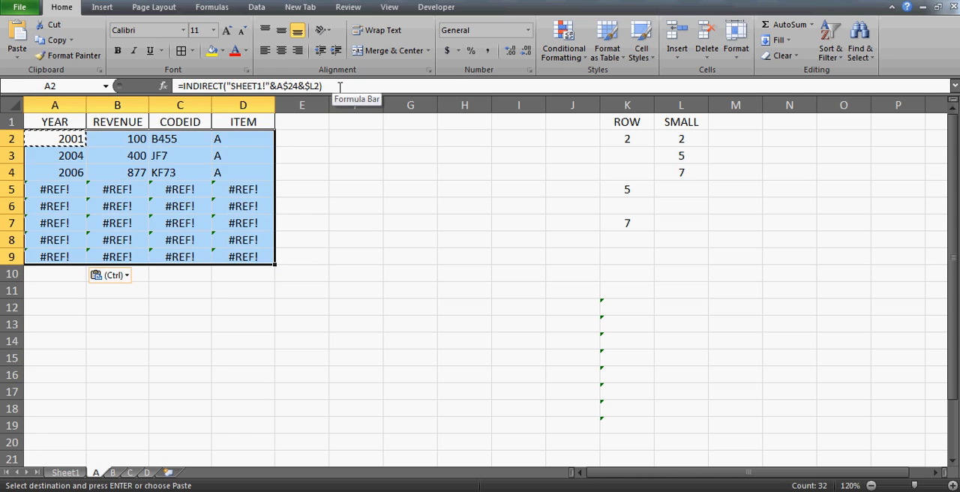
left_click(281, 51)
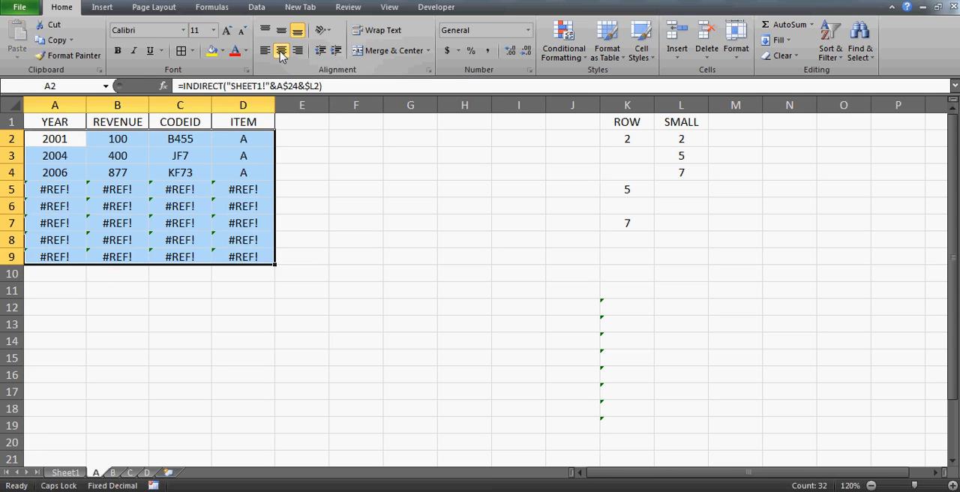
Examine the INDIRECT formula in A2 and the helper column letters in row 24 that it refers to.
left_click(65, 136)
key("Up")
key("Down")
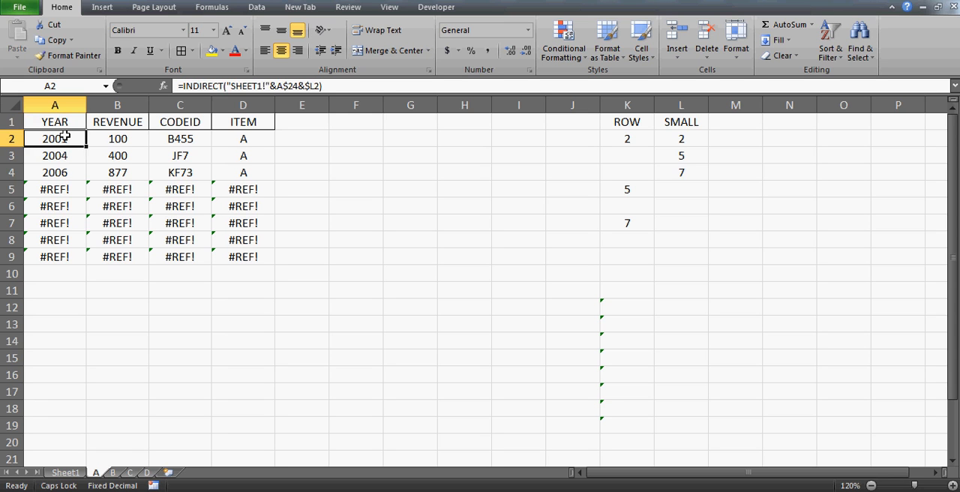
key("ctrl+Down")
key("ctrl+Down")
key("Down")
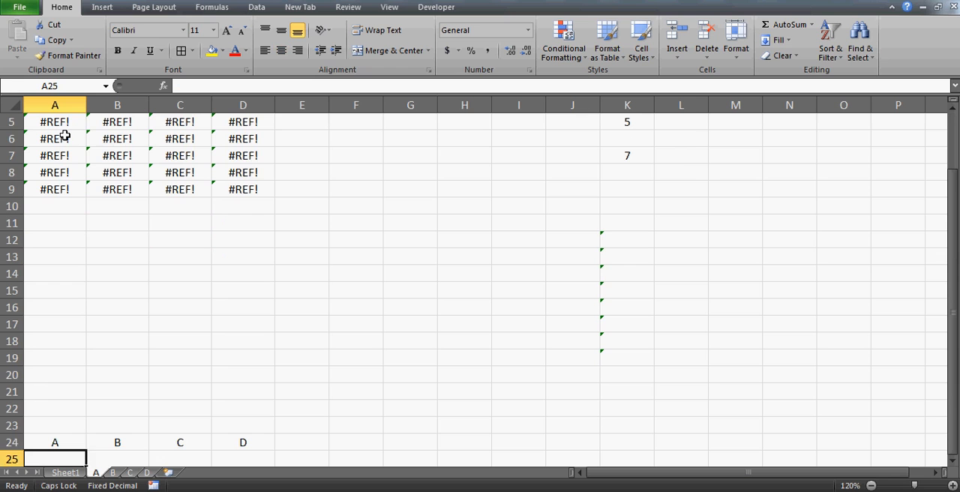
key("Up")
key("Up")
key("ctrl+Up")
key("ctrl+Up")
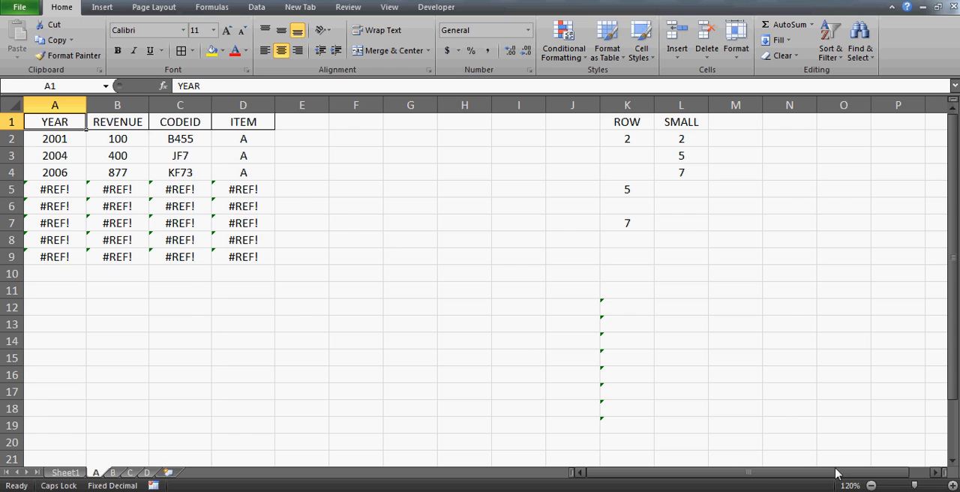
Examine the SMALL column's row numbers and the blank cells beneath them that feed the INDIRECT formulas.
left_click(871, 485)
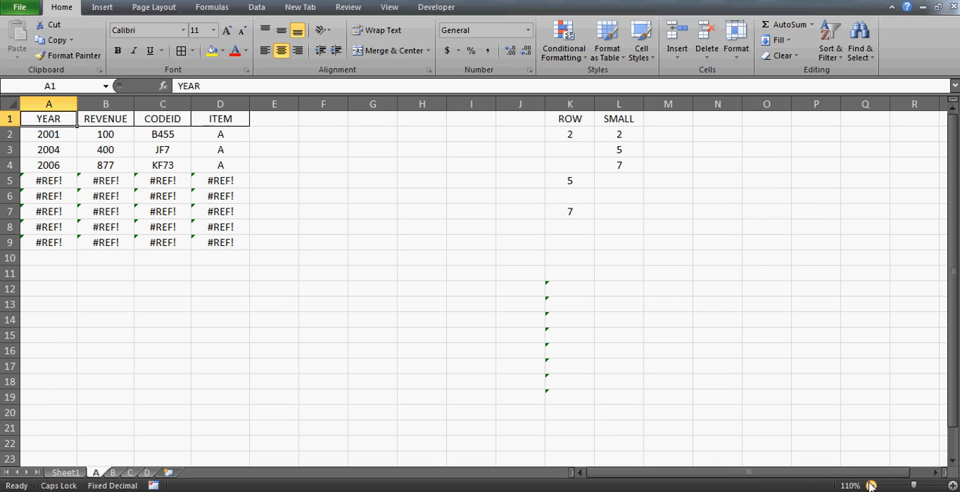
left_click(619, 122)
key("Down")
key("shift+Down")
key("shift+Down")
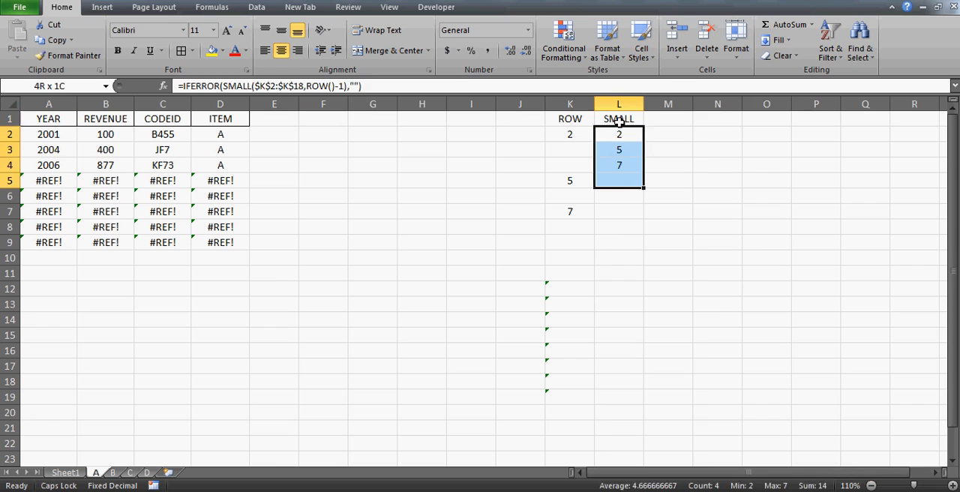
key("shift+Up")
key("shift+Up")
key("Down")
key("Down")
key("Up")
key("Up")
key("Down")
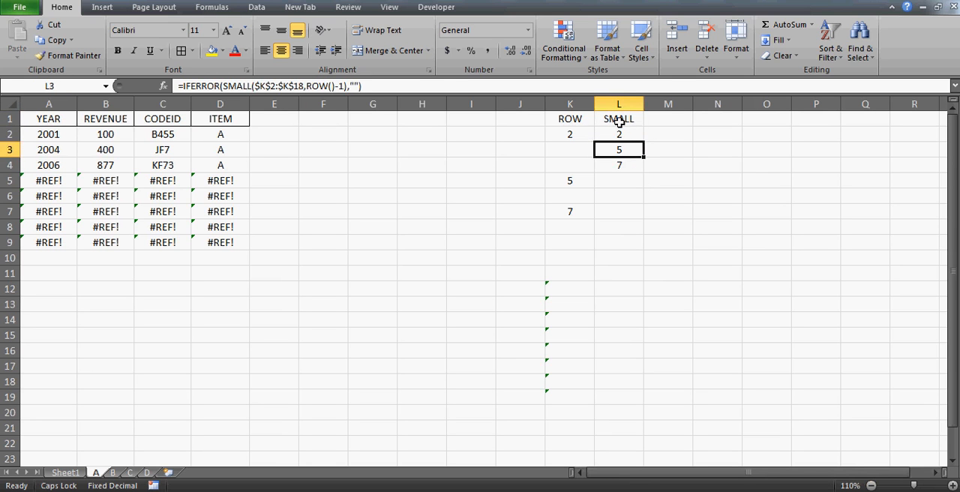
key("Down")
key("Down")
key("Down")
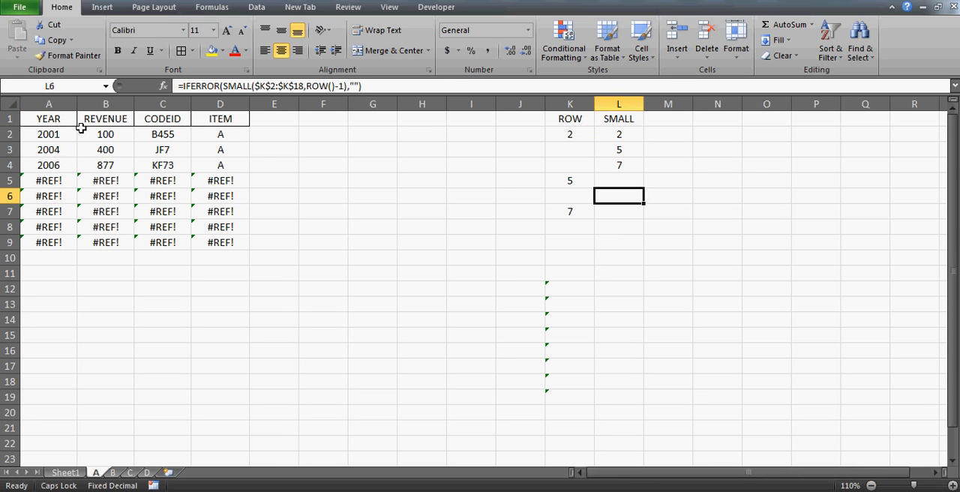
Wrap the A2 formula in IFERROR with an empty-text fallback: =IFERROR(INDIRECT("SHEET1!"&A$24&$L2),"").
left_click(51, 134)
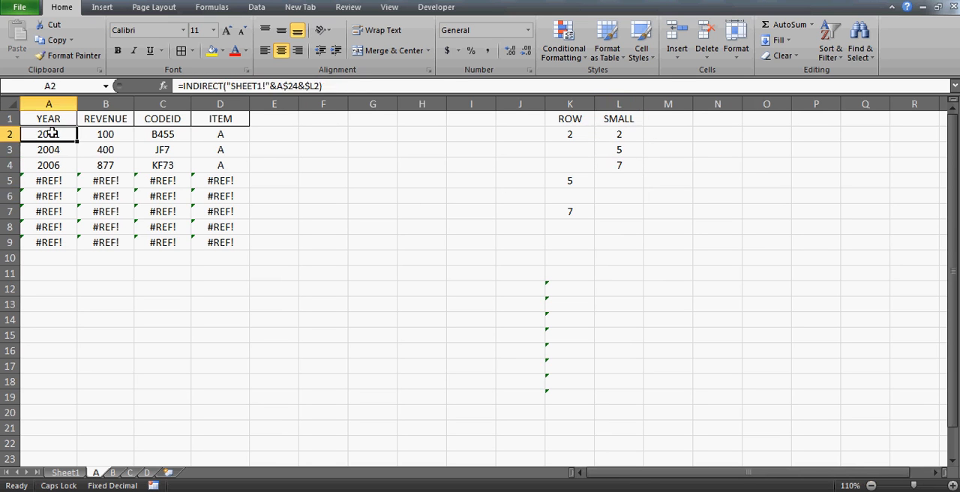
left_click(184, 86)
type("IFER")
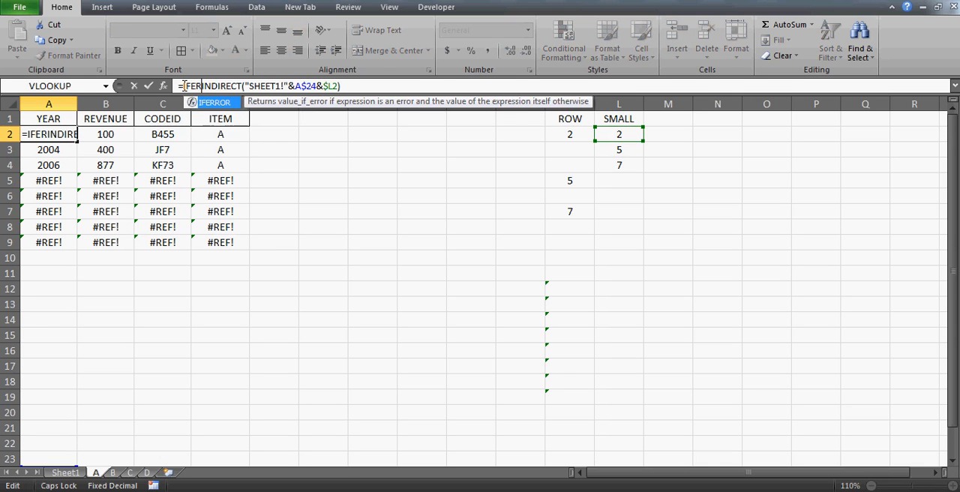
type("ROR(")
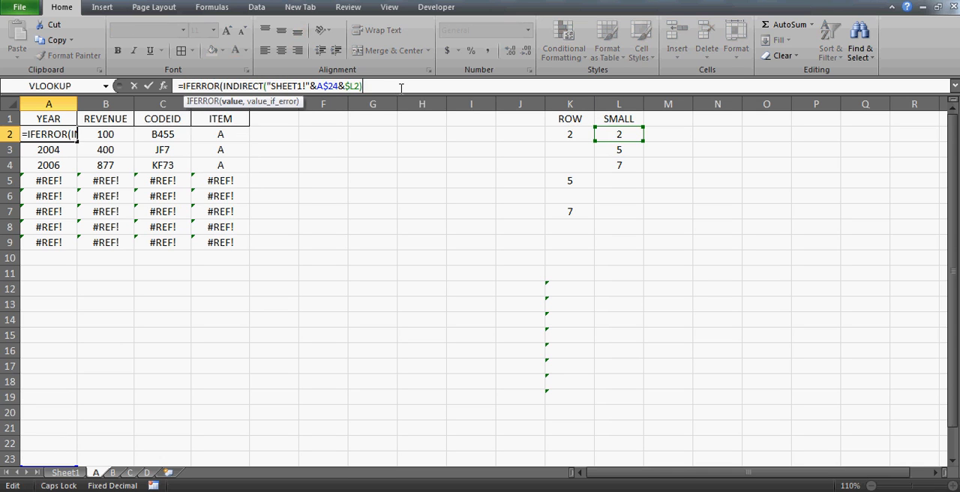
type(",\"\")")
key("Return")
Copy the IFERROR formula from A2 into the YEAR column cells A3:A9.
key("Down")
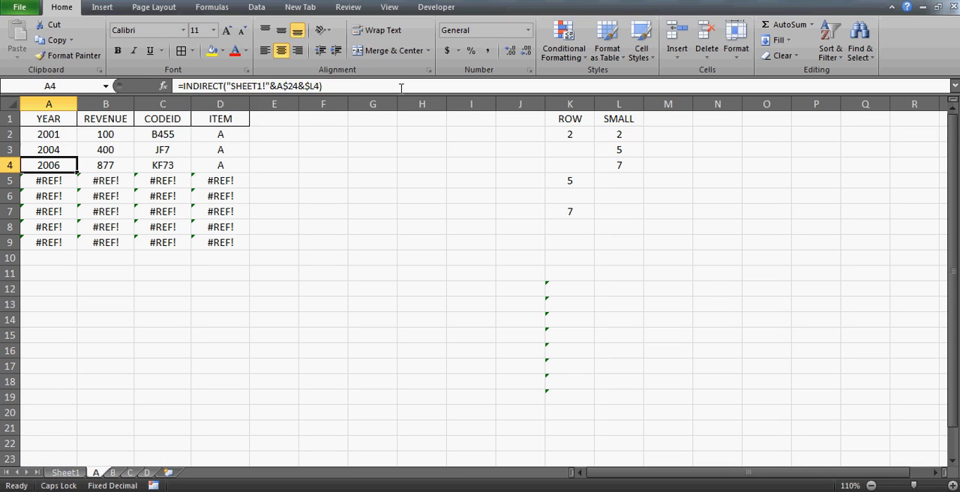
key("Up")
key("Up")
key("ctrl+c")
key("Down")
key("ctrl+shift+Down")
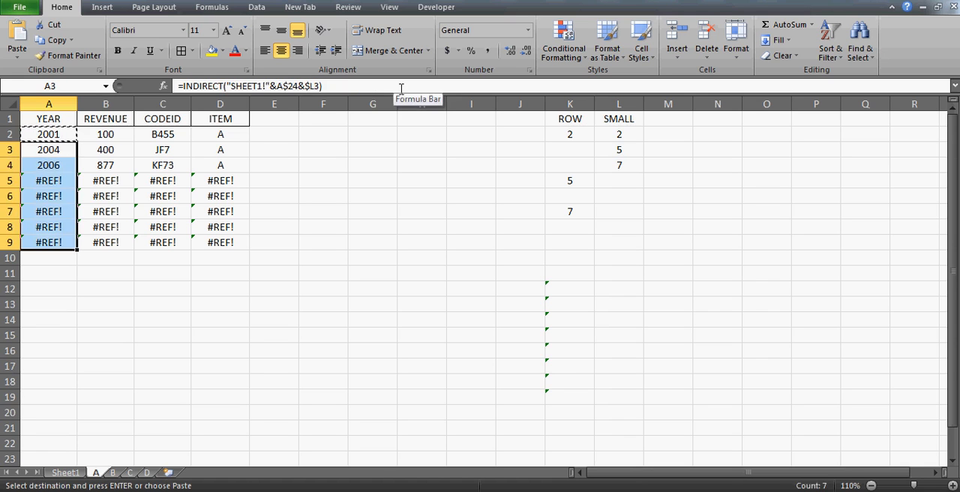
key("ctrl+v")
Paste the copied IFERROR formula into the REVENUE, CODEID and ITEM cells B2:D9.
key("Up")
key("Right")
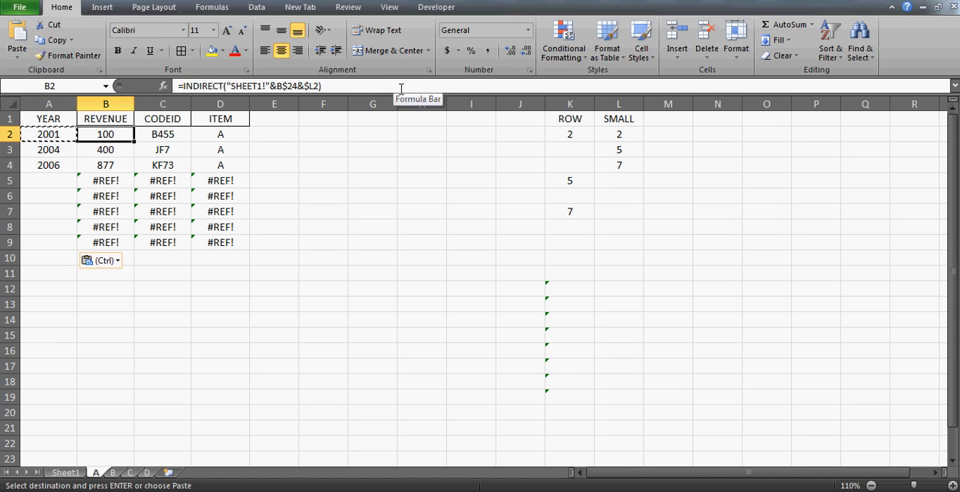
key("shift+Right")
key("shift+Right")
key("ctrl+shift+Down")
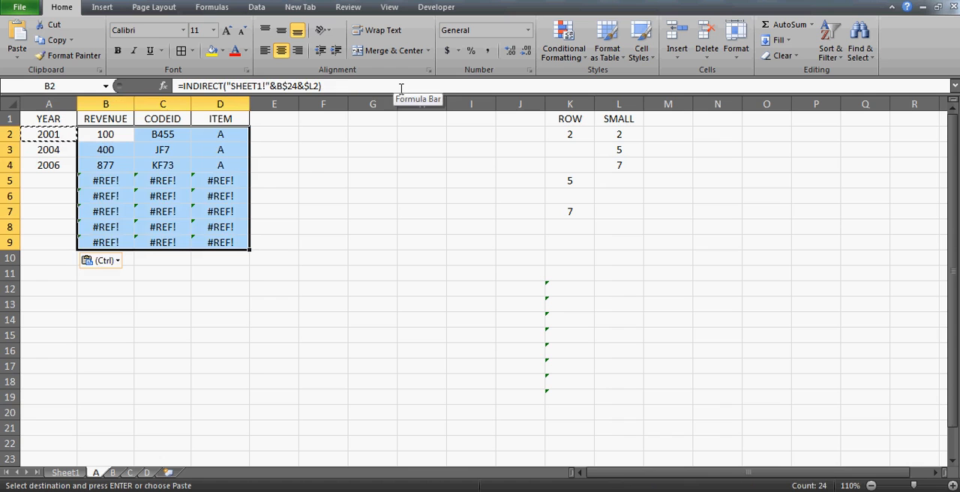
key("ctrl+v")
key("Left")
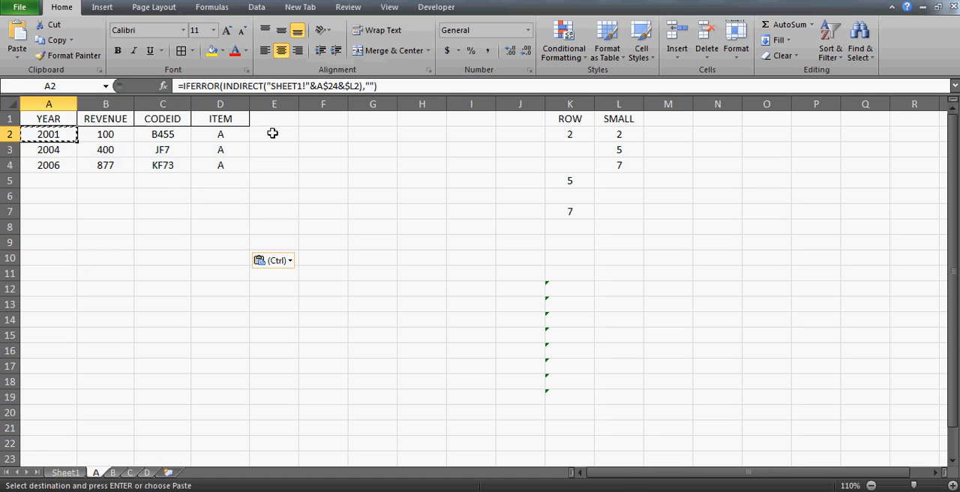
On Sheet1, change the ITEM of the 2002 record in D3 to A.
left_click(62, 473)
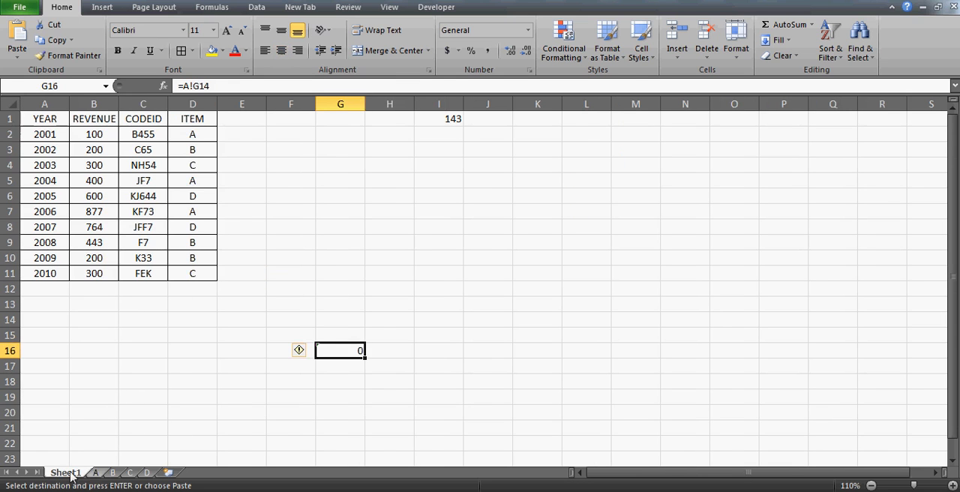
left_click(157, 231)
key("Left")
key("Left")
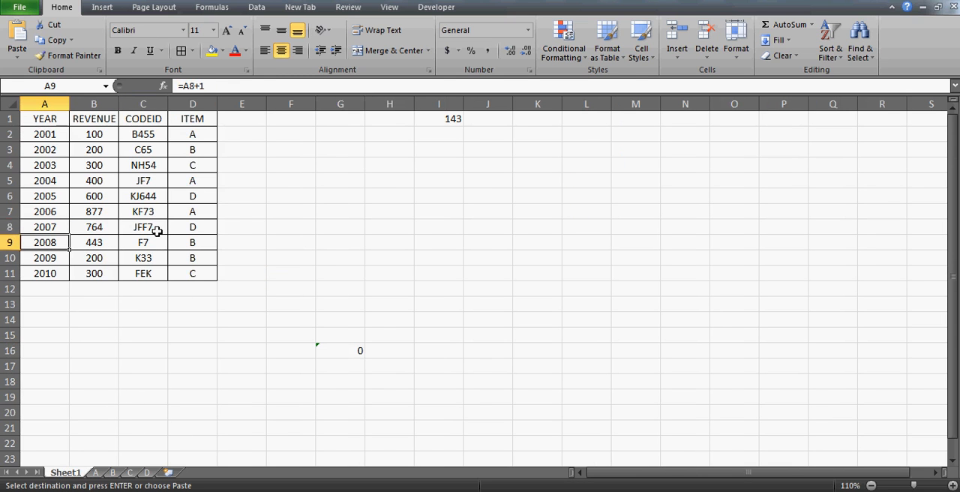
key("Up")
key("Up")
key("Up")
key("Up")
key("Up")
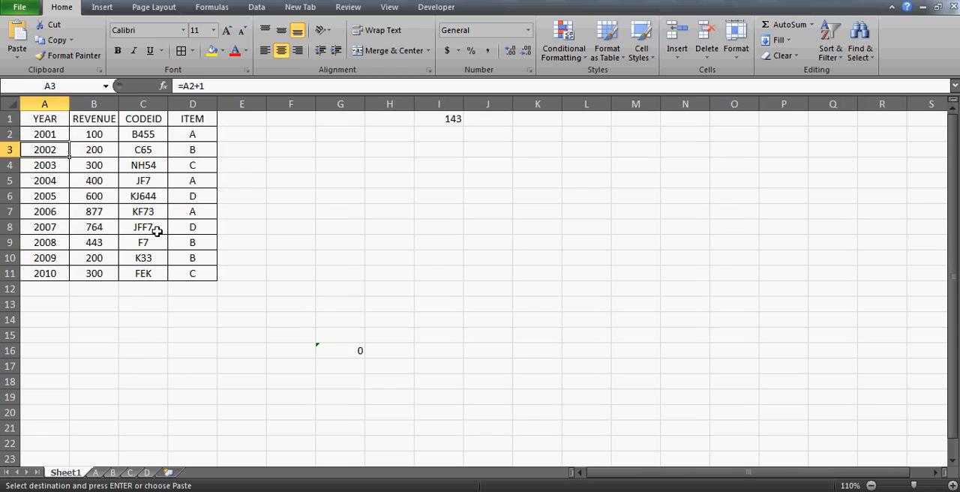
key("Right")
key("Right")
key("Right")
type("A")
key("Down")
key("Down")
Change the ITEM entries of the 2003 and 2005 records in D4 and D6 to A.
key("Up")
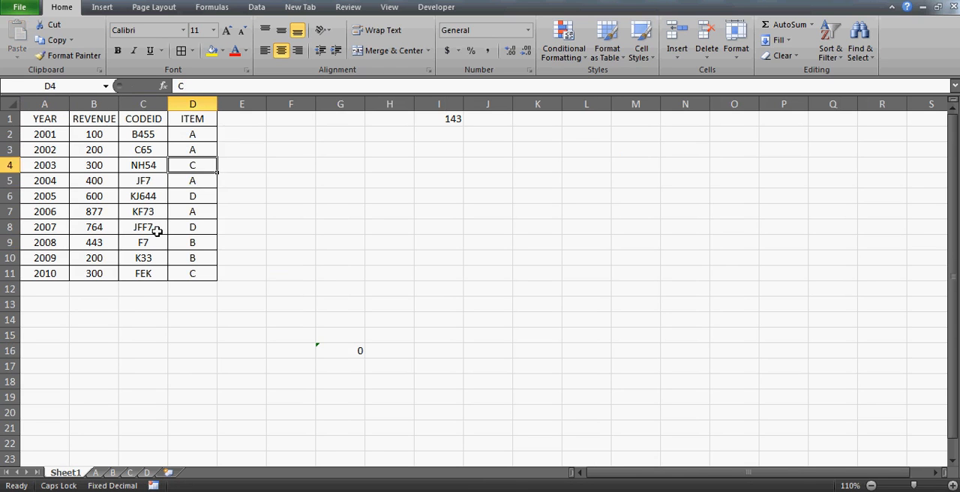
type("A")
key("Down")
key("Down")
type("A")
key("Down")
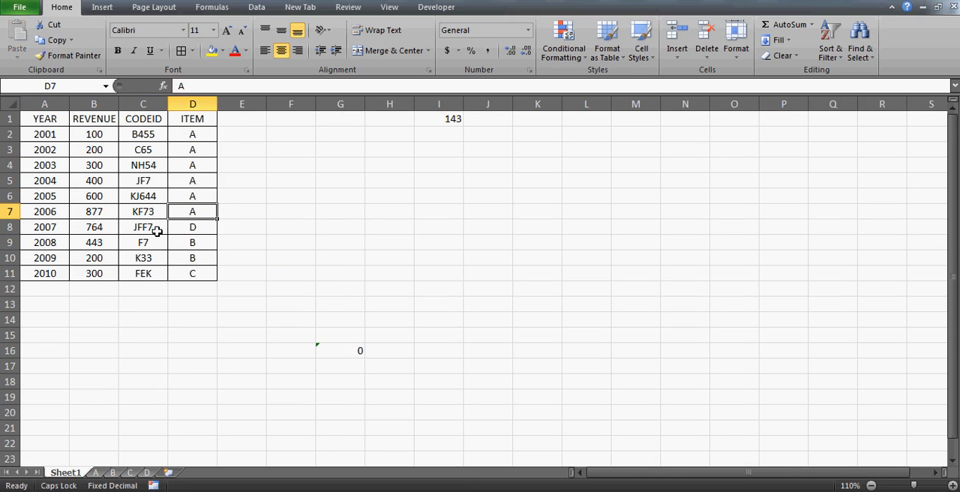
On sheet A, examine the linked records in A2:D7 and the SMALL and ROW helper formulas behind them.
left_click(99, 473)
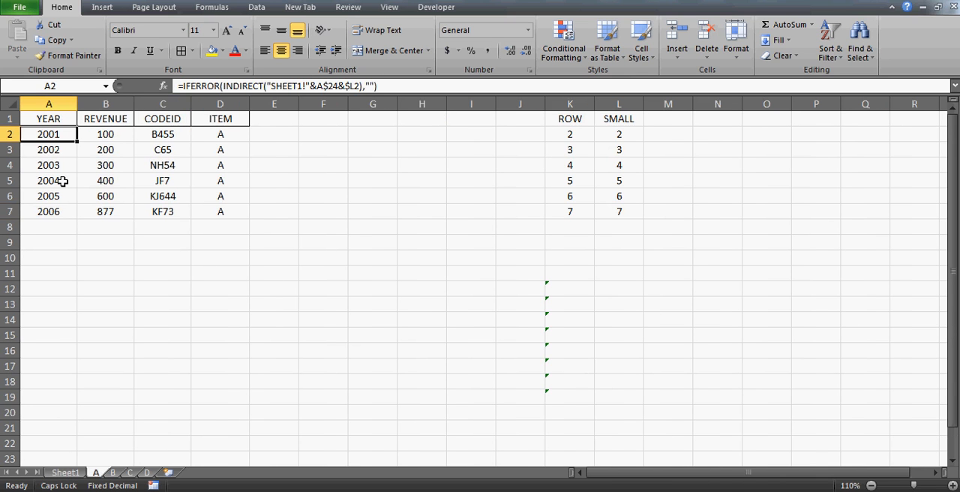
key("shift+Right")
key("shift+Right")
key("shift+Right")
key("shift+Down")
key("shift+Down")
key("shift+Down")
key("shift+Down")
key("shift+Down")
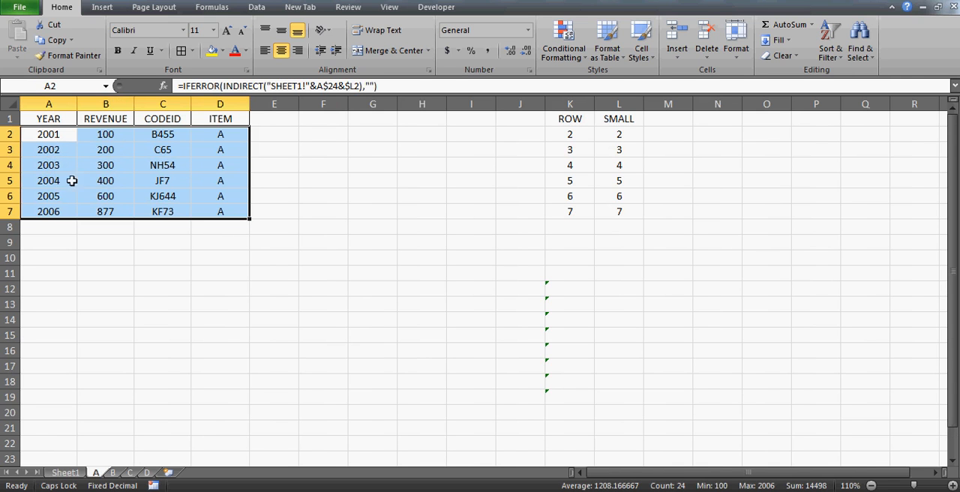
left_click(628, 142)
key("shift+Down")
key("shift+Down")
key("shift+Down")
key("shift+Down")
key("shift+Down")
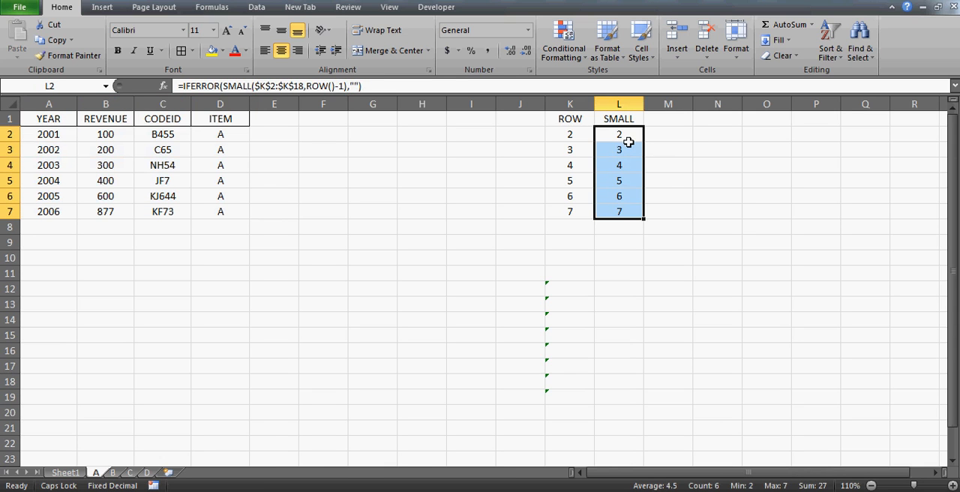
left_click(628, 144)
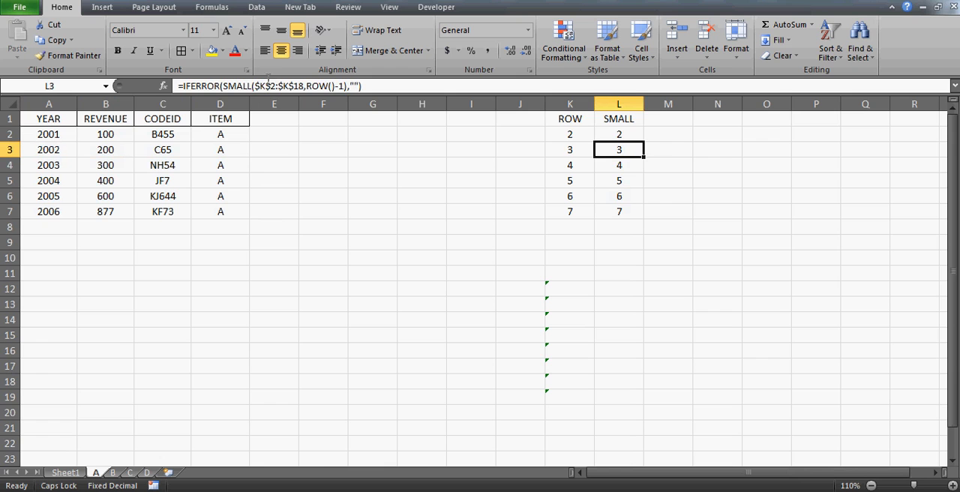
left_click(568, 132)
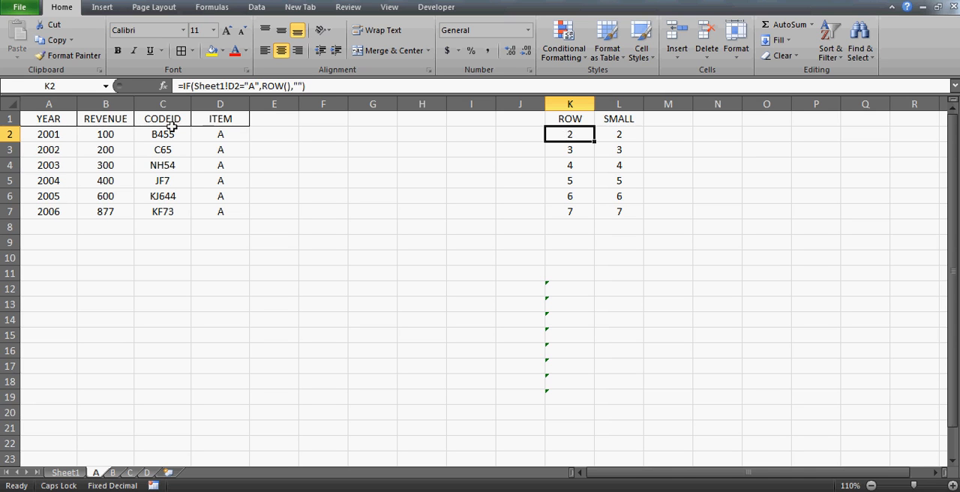
On Sheet1, change the ITEM entries of the 2002 to 2006 records in D3:D7 to E.
left_click(63, 472)
left_click(195, 132)
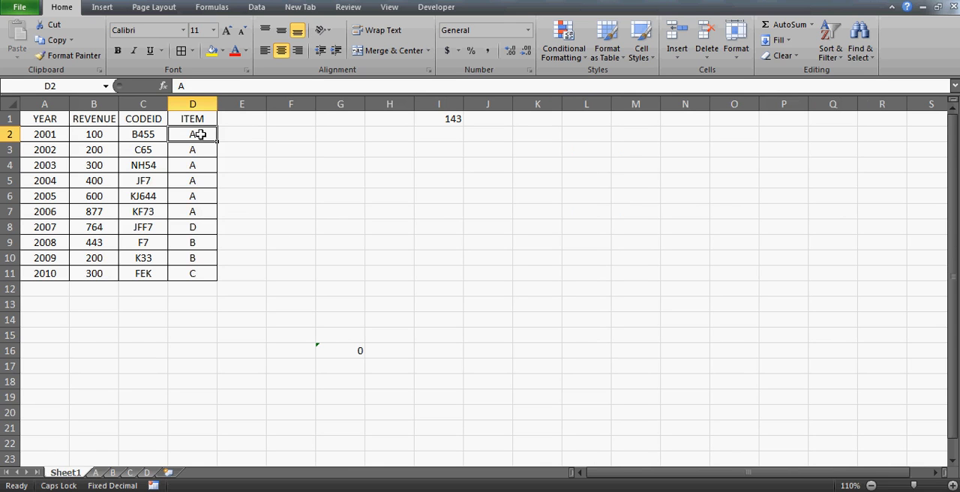
left_click(196, 180)
type("E")
key("Up")
type("E")
key("Up")
type("E")
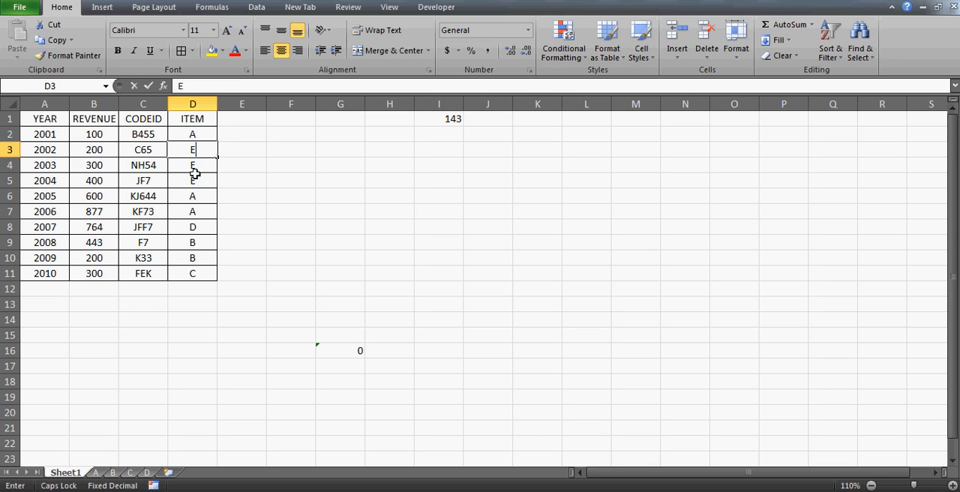
key("Down")
key("Down")
key("Down")
key("Down")
key("Up")
type("E")
Change the ITEM entries of the 2008 and 2009 records in D9 and D10 to E.
key("Down")
type("E")
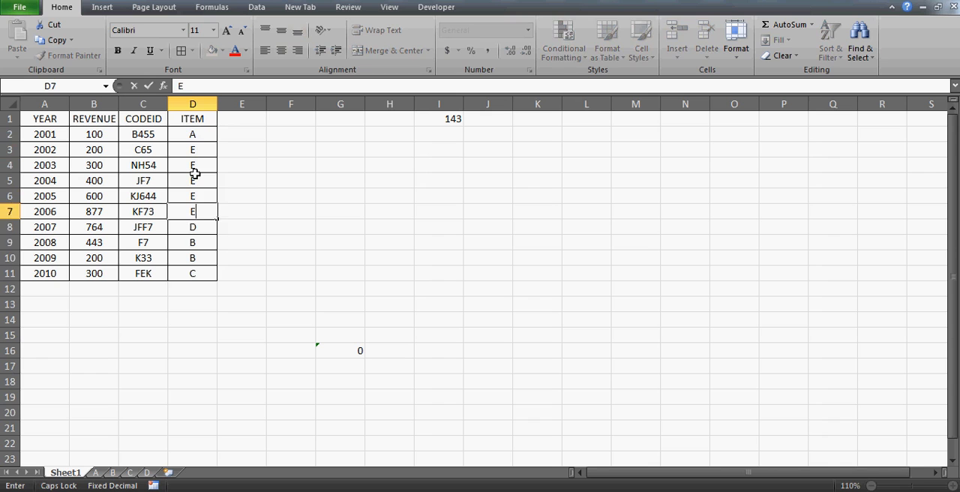
key("Down")
key("Down")
type("E")
key("Down")
key("Down")
key("Up")
type("E")
key("Up")
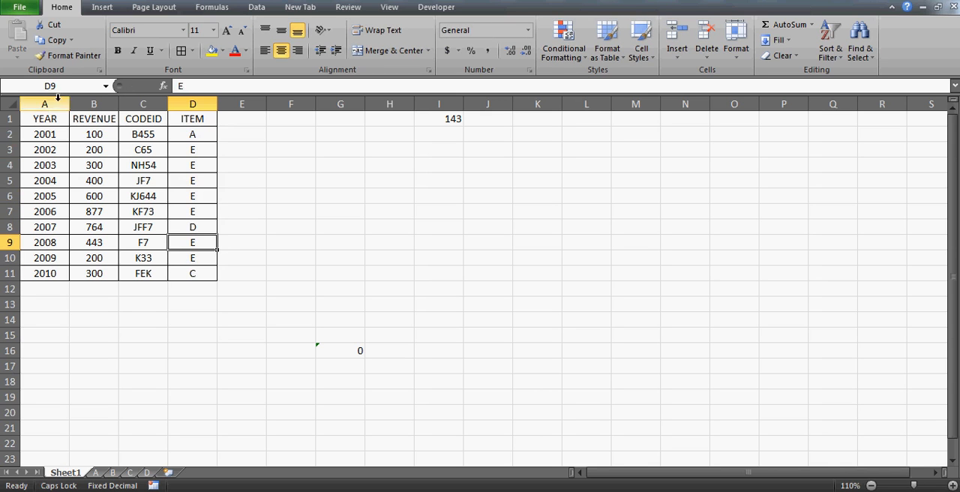
Compare the 2001 record in A2:D2 on Sheet1 with the linked record on sheet A.
left_click(45, 129)
key("shift+Right")
key("shift+Right")
key("shift+Right")
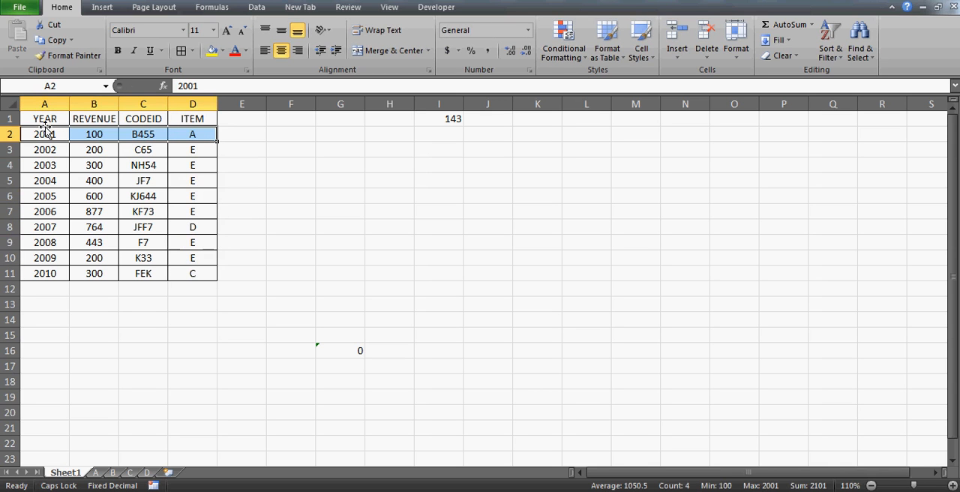
left_click(97, 473)
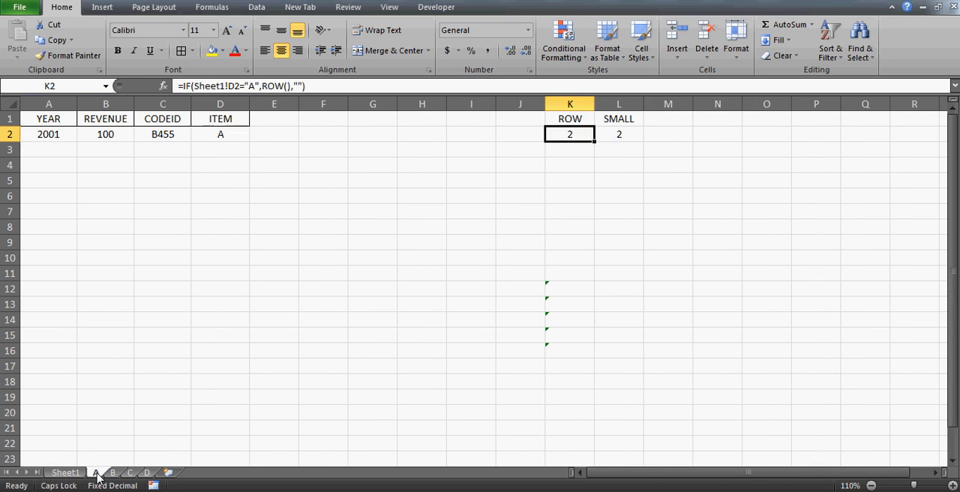
left_click(50, 122)
key("shift+Right")
key("shift+Right")
key("shift+Right")
key("shift+Down")
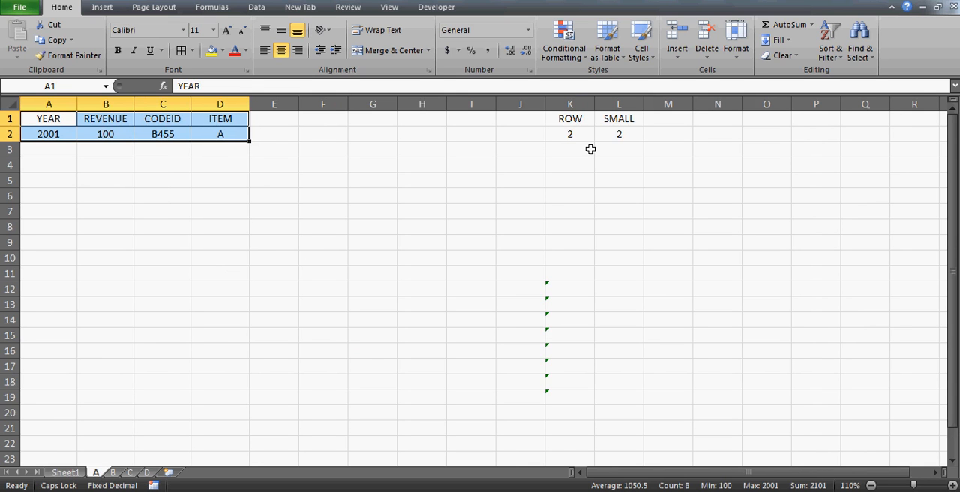
Delete the old item sheets B, C and D together from the workbook.
left_click(113, 472)
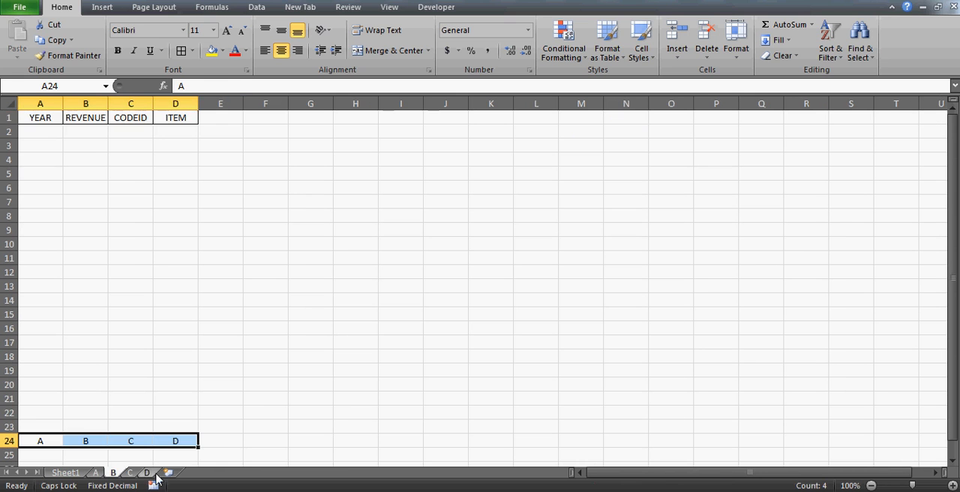
left_click(149, 474, "shift")
key("alt+e")
key("l")
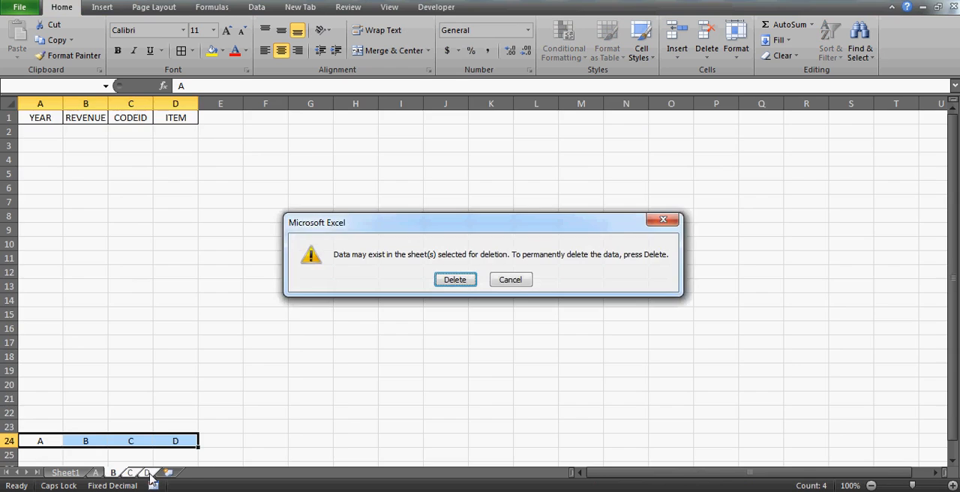
key("Return")
left_click_drag(158, 399, 162, 350)
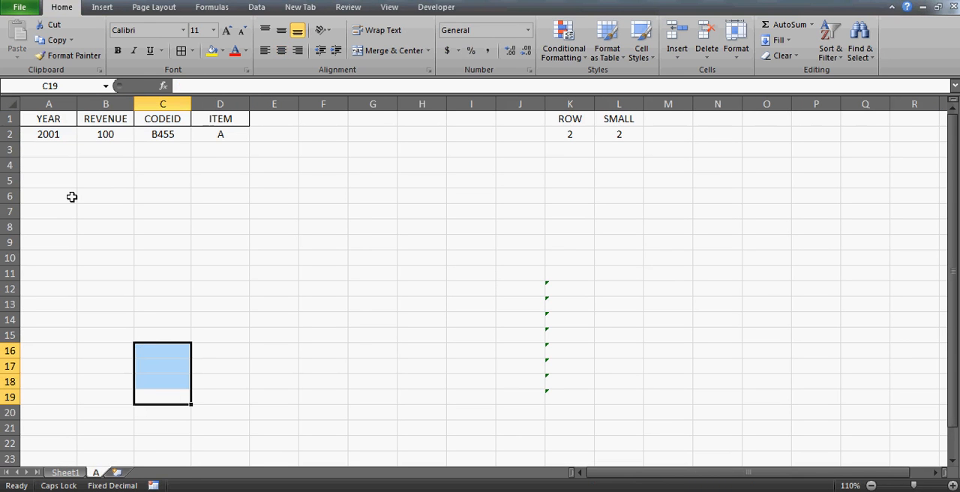
Create a copy of sheet A at the end of the workbook and rename it B.
left_click(45, 121)
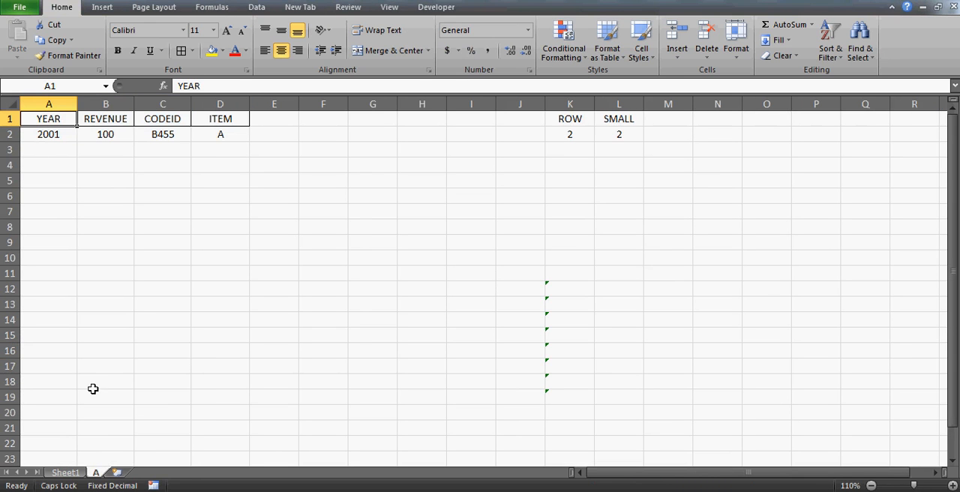
right_click(98, 475)
left_click(142, 364)
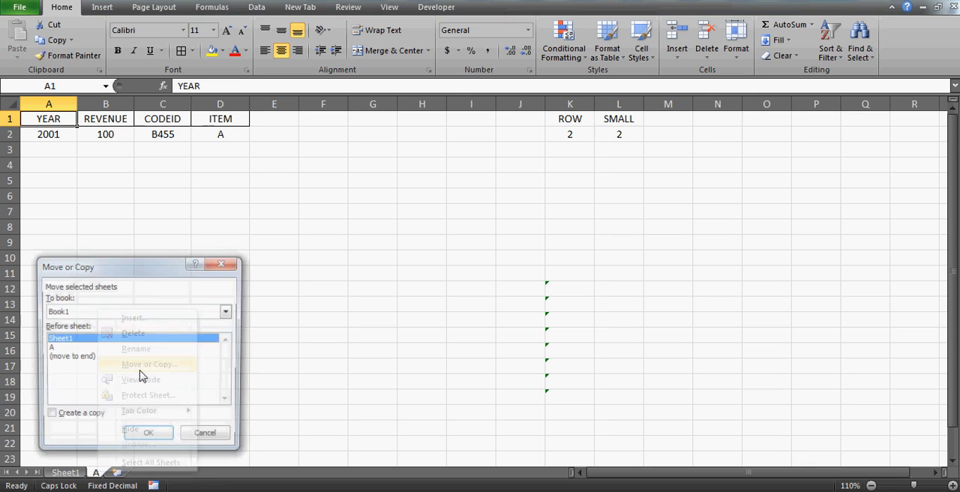
left_click(71, 418)
left_click(69, 357)
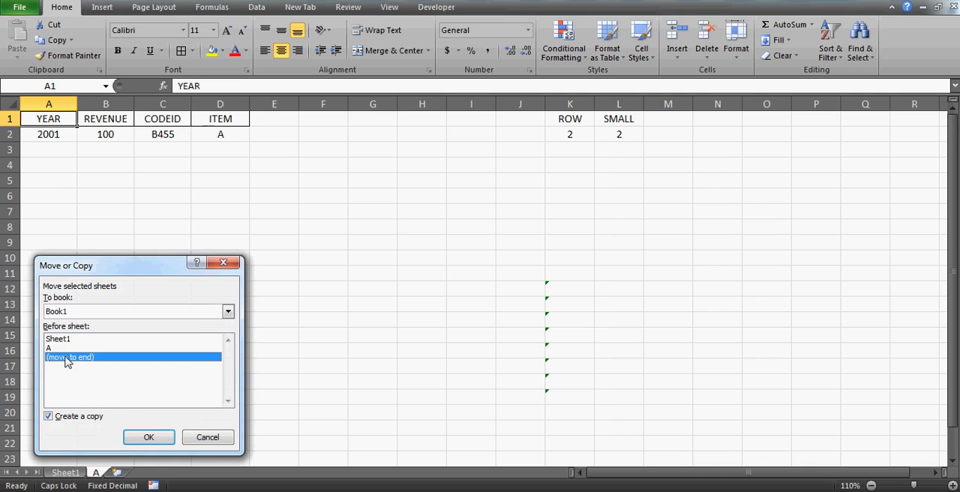
left_click(143, 441)
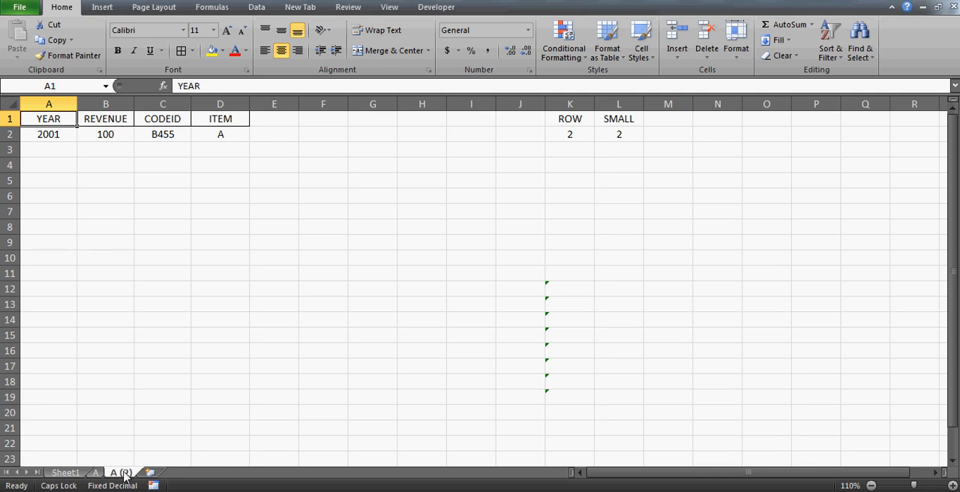
double_click(122, 473)
type("B")
left_click(300, 339)
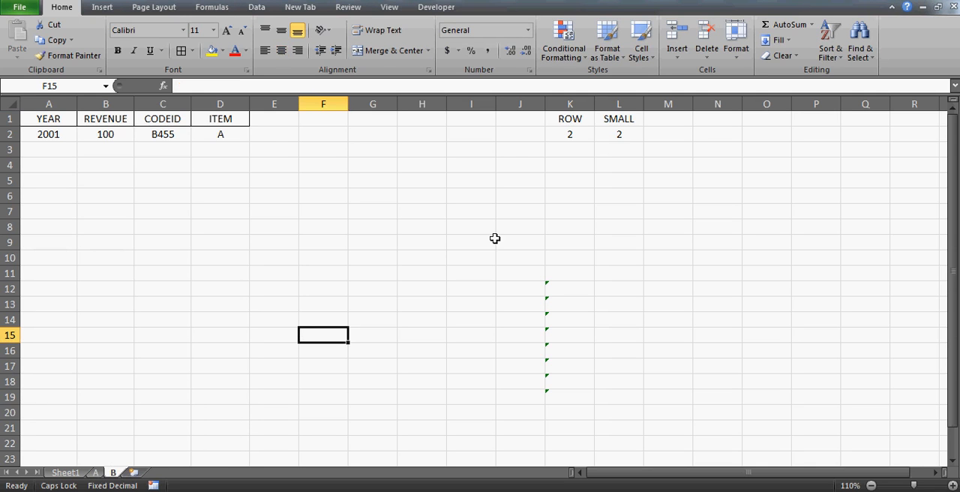
On sheet B, change the ROW helper formula in K2 to =IF(Sheet1!D2="B",ROW(),"").
left_click(568, 133)
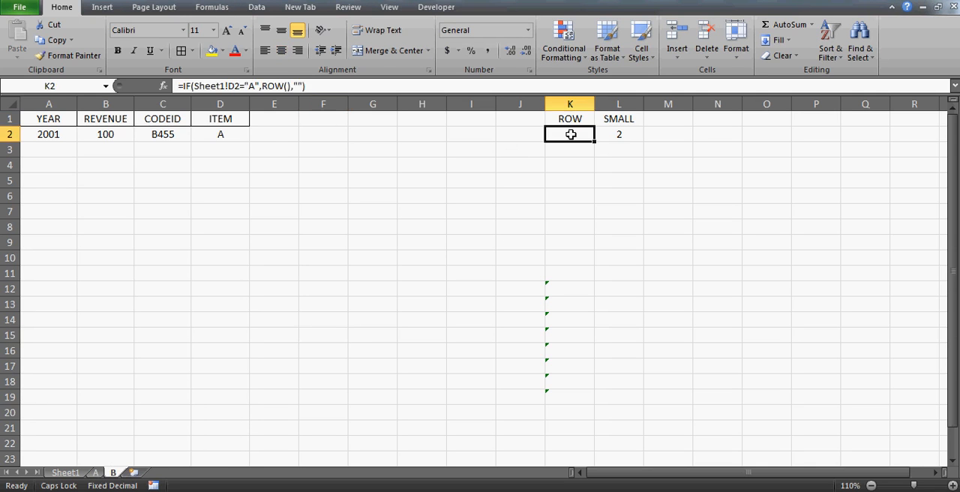
left_click(255, 86)
key("BackSpace")
type("B")
key("Return")
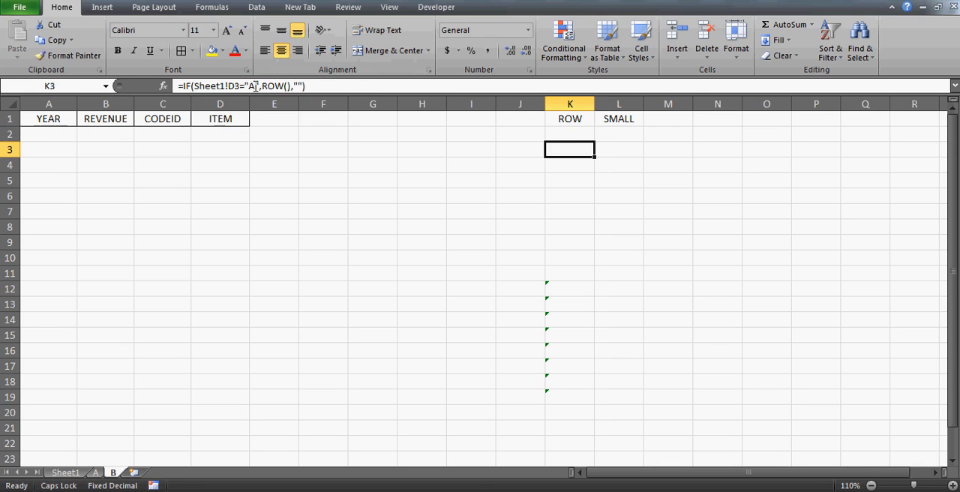
Copy the revised ROW helper formula from K2 into K3:K19 on sheet B and check the SMALL formula in L2.
key("Up")
key("ctrl+c")
key("Down")
key("ctrl+shift+Down")
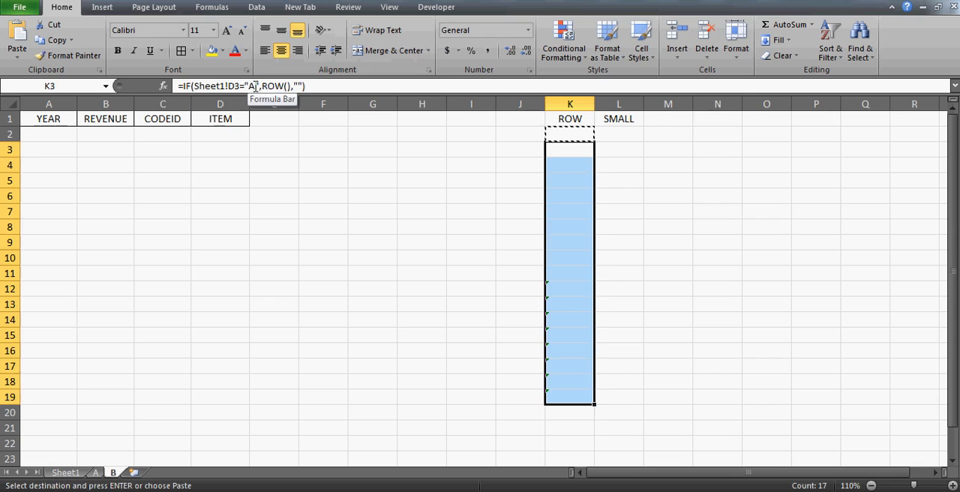
key("ctrl+v")
key("Up")
key("Up")
key("Down")
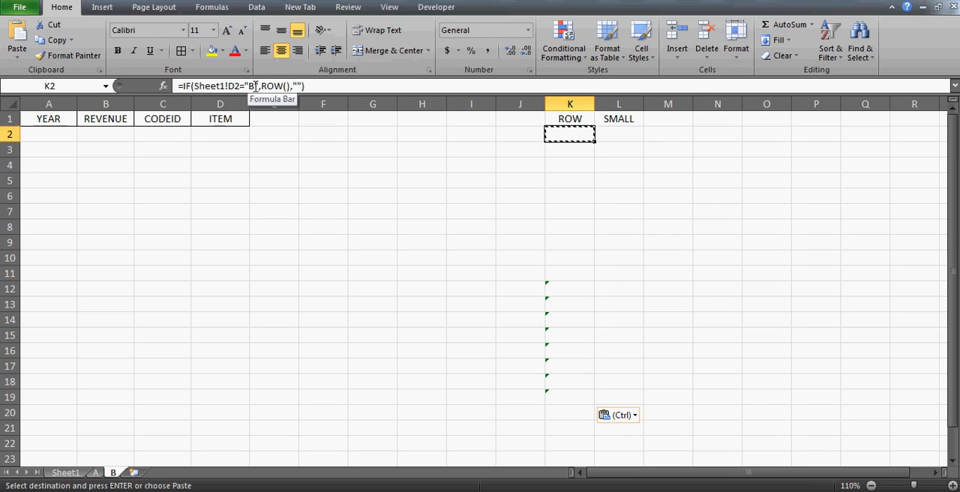
key("Right")
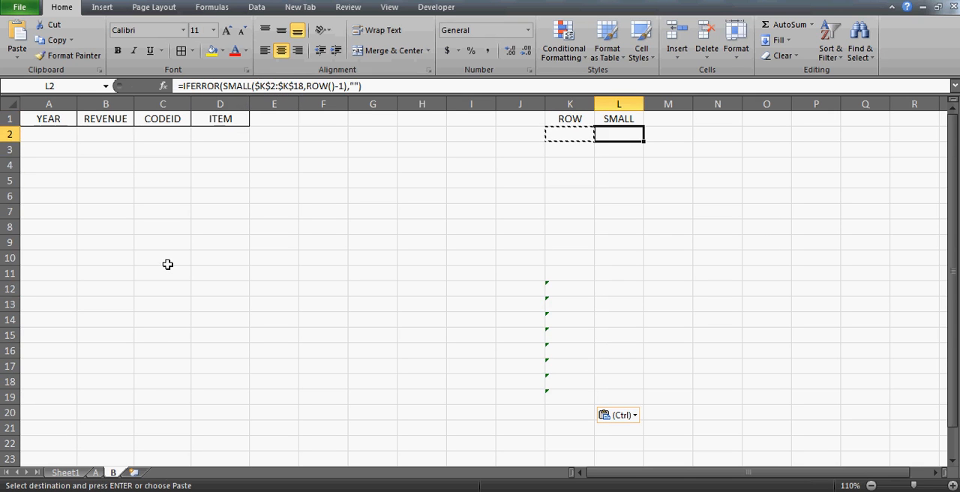
On Sheet1, change the ITEM entries of the 2002 and 2004 records in D3 and D5 to B.
left_click(65, 472)
left_click(197, 176)
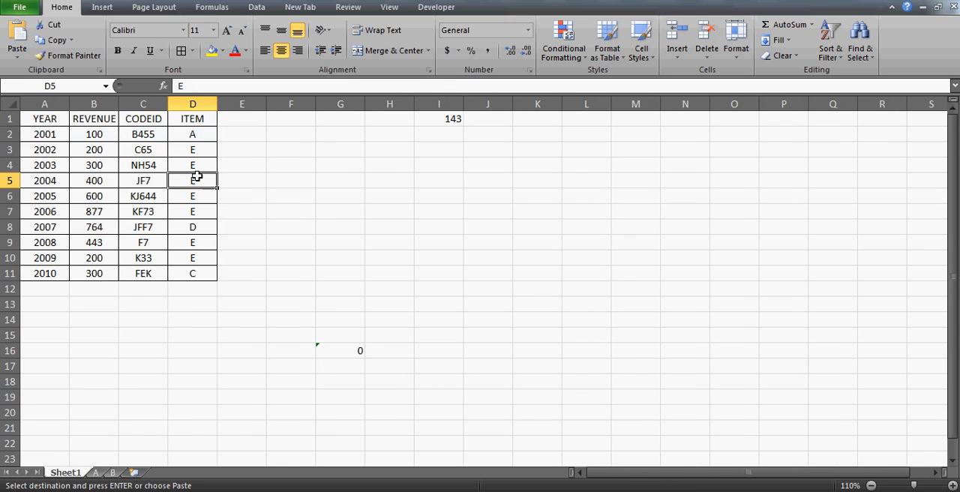
key("Up")
key("Up")
type("B")
key("Return")
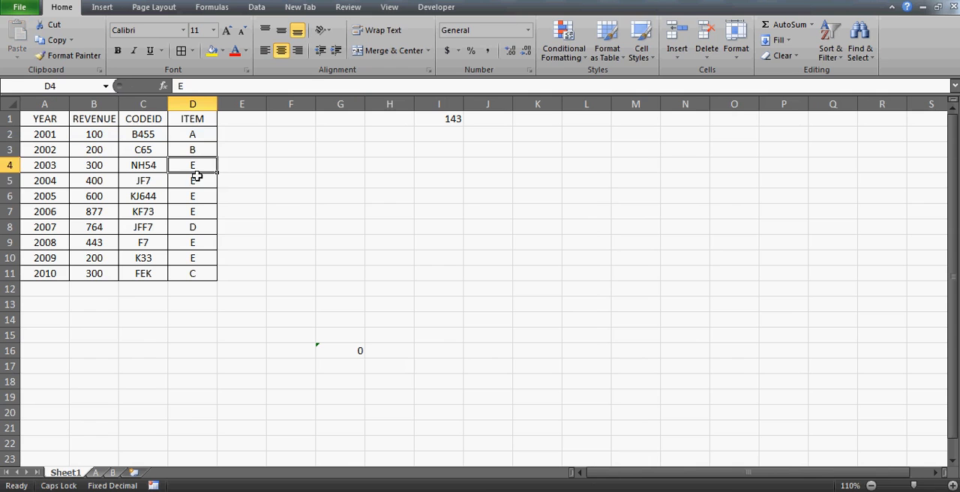
key("Down")
type("E")
key("Return")
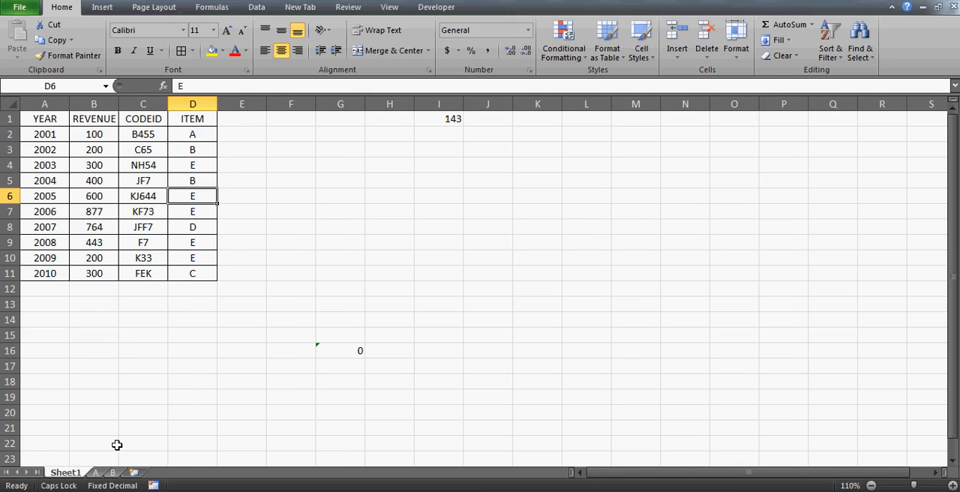
Review the linked records in A1:D3 on sheet B.
left_click(113, 472)
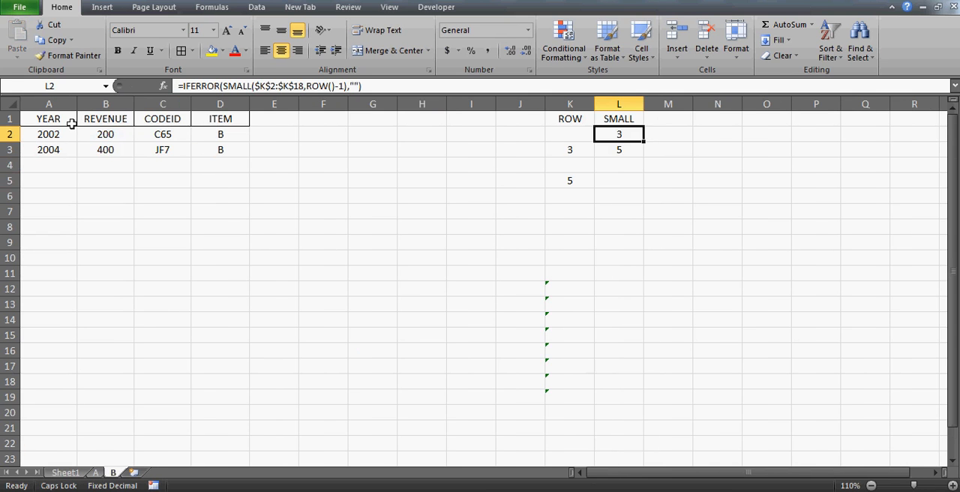
left_click_drag(71, 121, 162, 120)
key("ctrl+a")
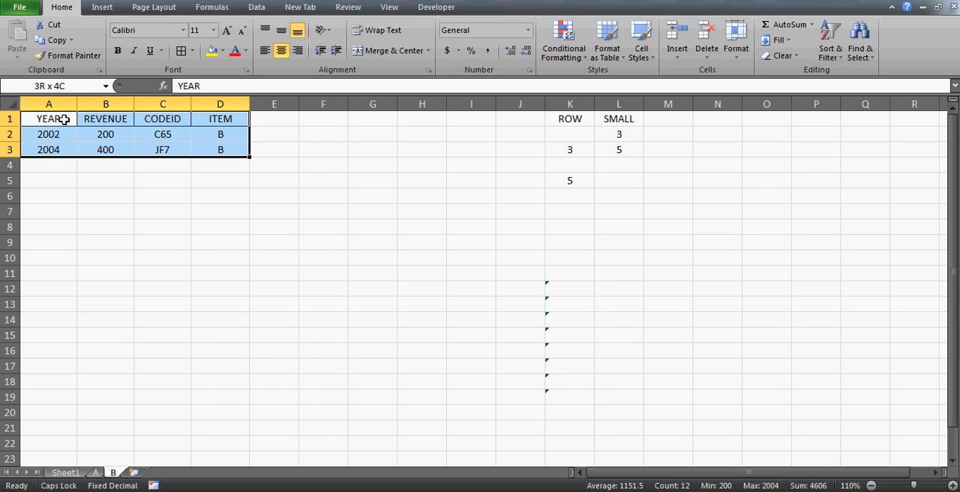
Create a copy of sheet B at the end of the workbook and rename it C.
right_click(114, 473)
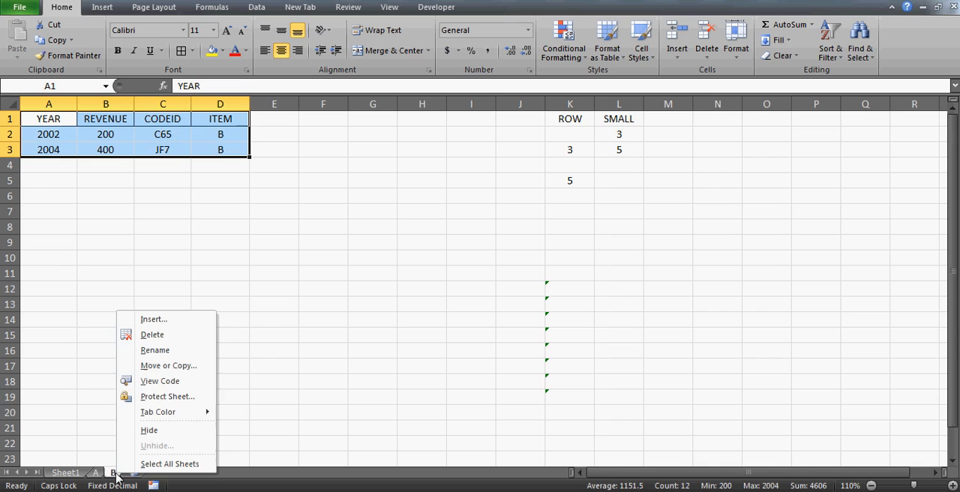
left_click(169, 365)
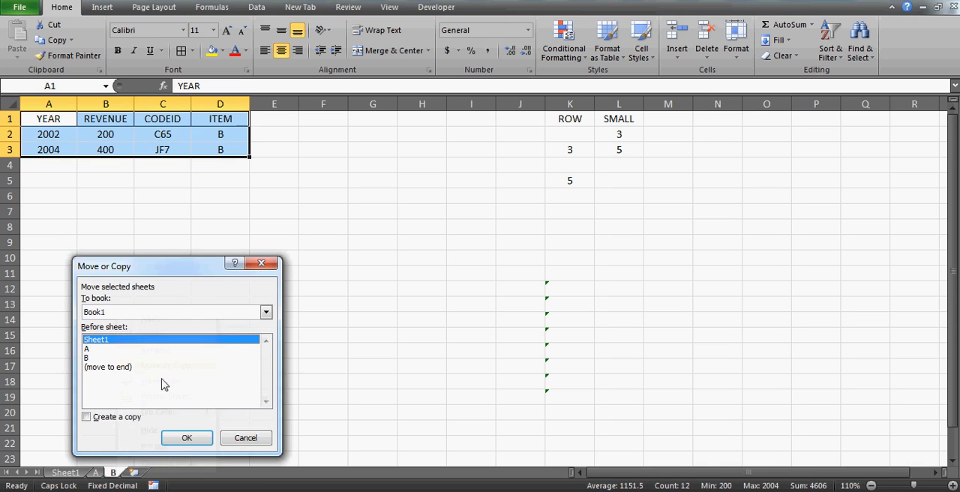
left_click(98, 418)
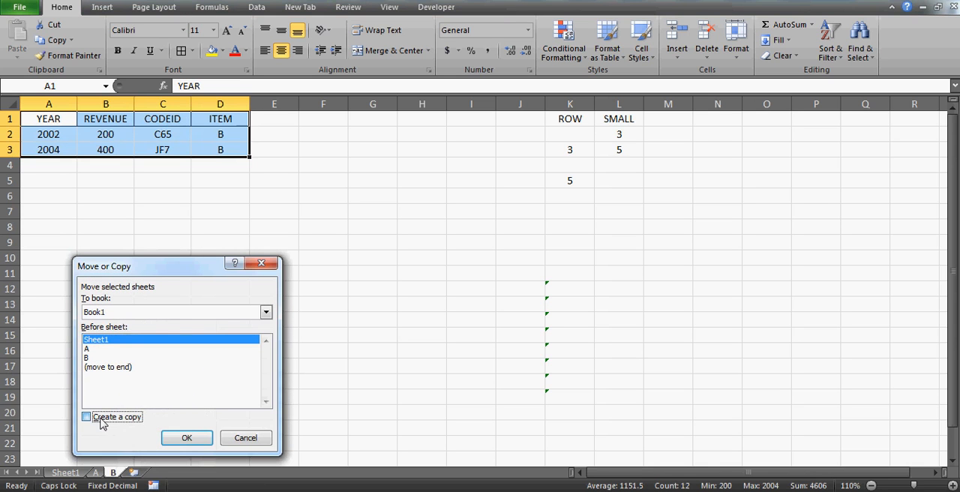
left_click(120, 367)
left_click(186, 438)
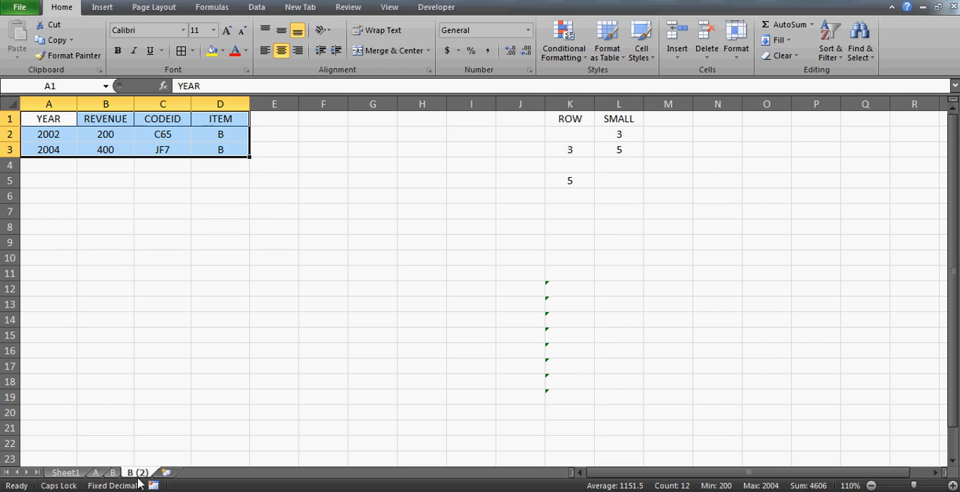
double_click(139, 473)
type("C")
left_click(213, 305)
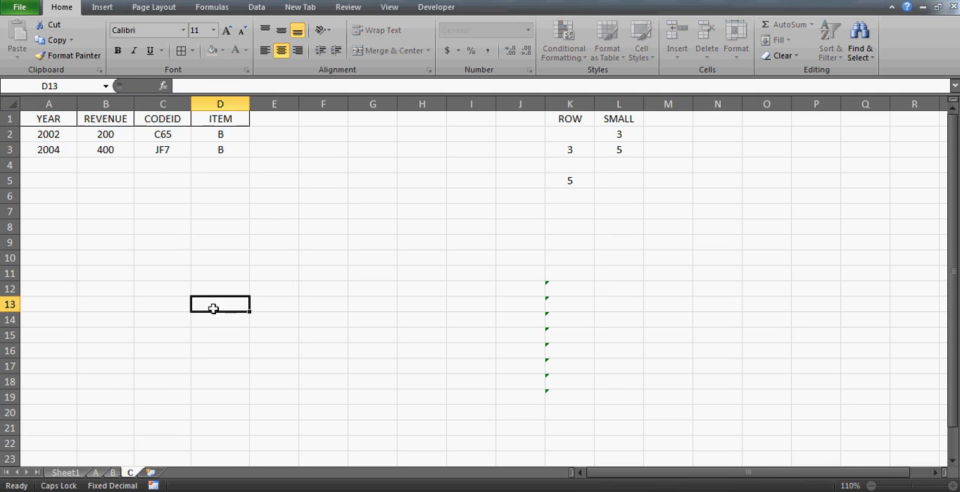
On sheet C, change the ROW helper formula in K2 to =IF(Sheet1!D2="C",ROW(),"").
left_click(564, 139)
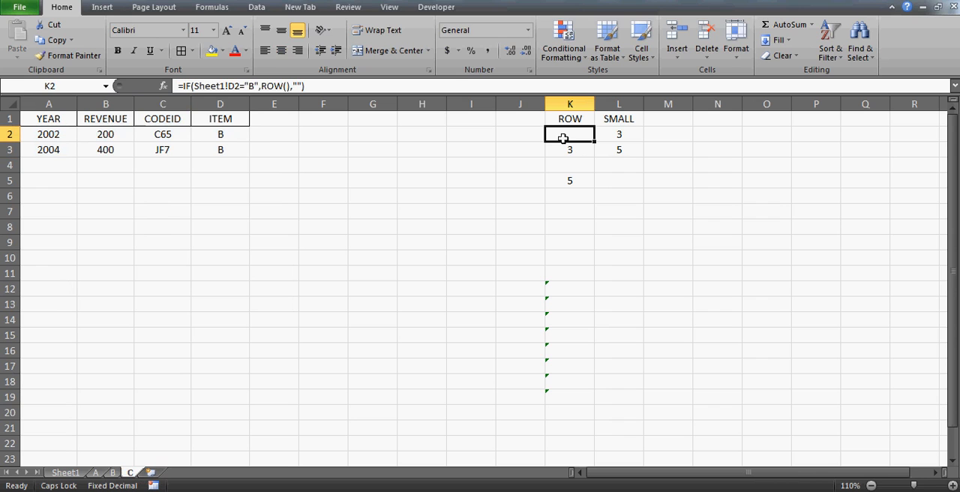
left_click(256, 86)
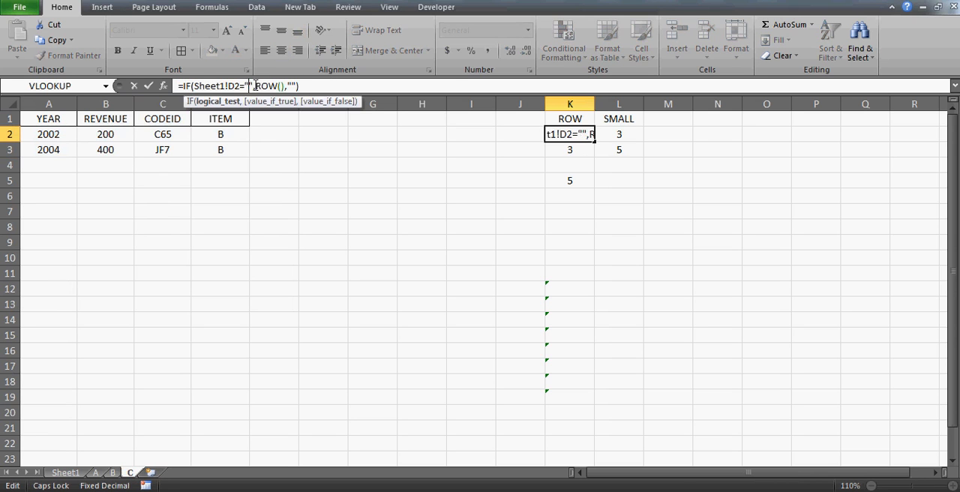
key("Return")
key("Up")
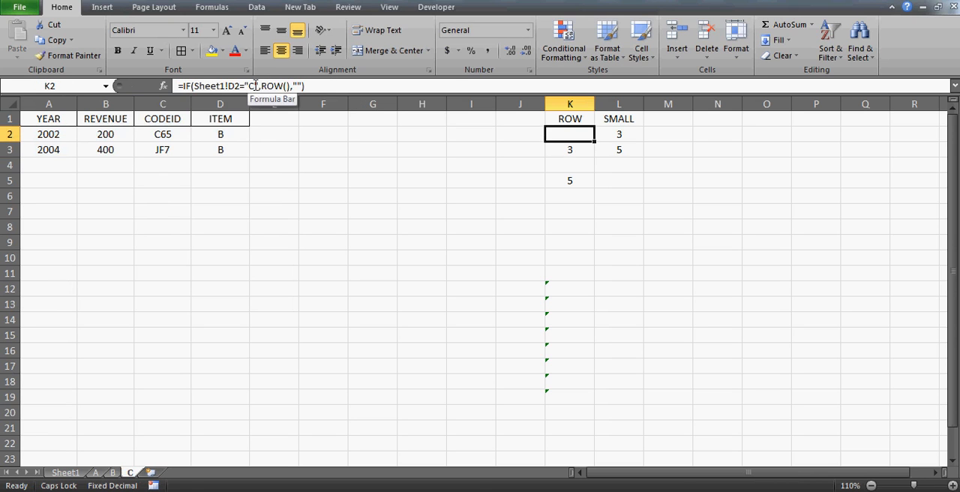
Copy the revised ROW helper formula from K2 into K3:K19 on sheet C.
key("ctrl+c")
key("Down")
key("shift+Down")
key("shift+Down")
key("shift+Down")
key("shift+Down")
key("shift+Down")
key("shift+Down")
key("shift+Down")
key("shift+Down")
key("shift+Down")
key("shift+Down")
key("shift+Down")
key("shift+Down")
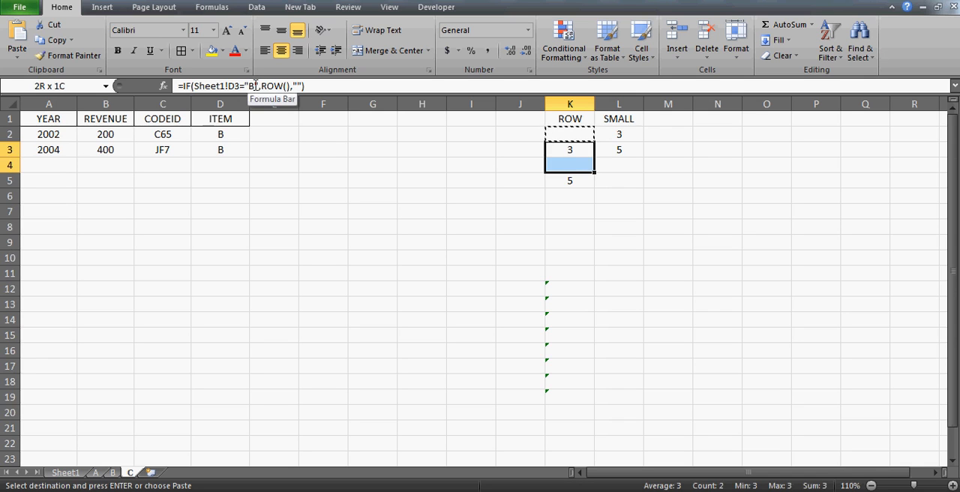
key("shift+Down")
key("shift+Down")
key("shift+Down")
key("shift+Down")
key("ctrl+v")
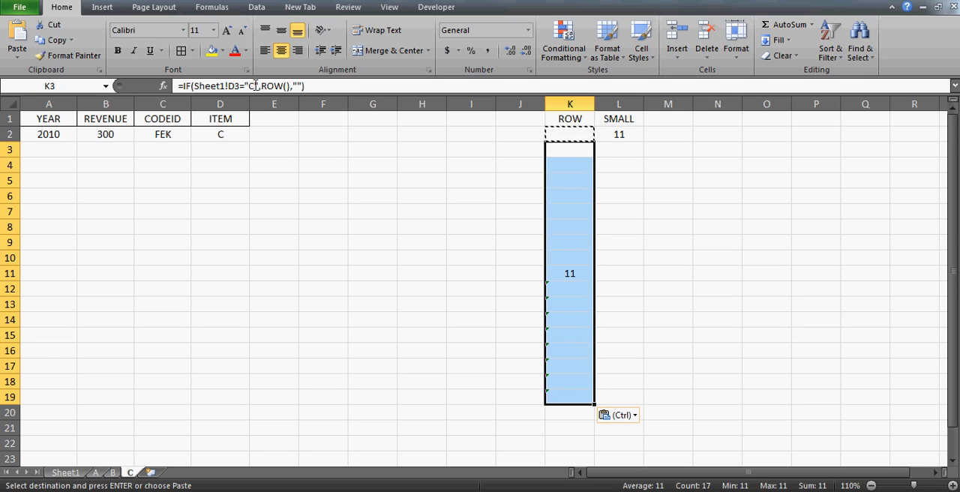
Examine the linked record formulas in row 2 of sheet C, and check sheets B and A against the Sheet1 source table.
left_click(43, 132)
key("Right")
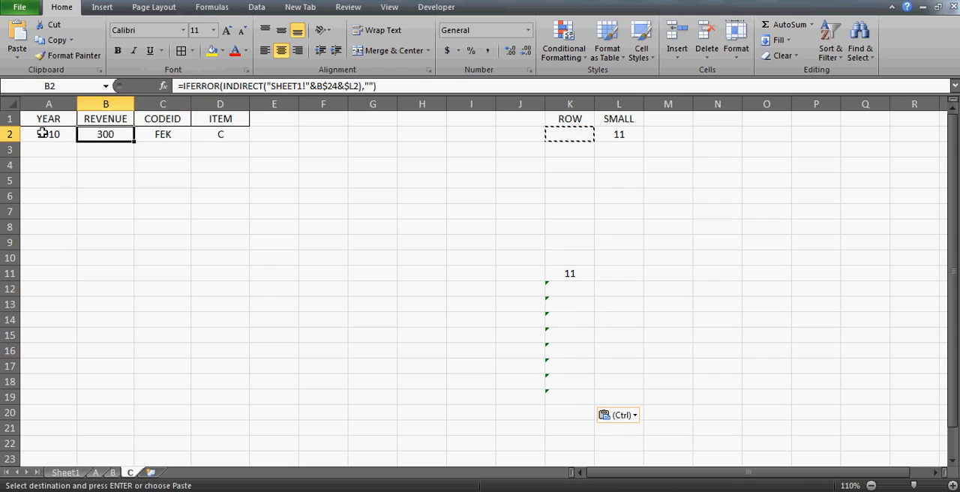
key("Right")
key("Left")
key("Left")
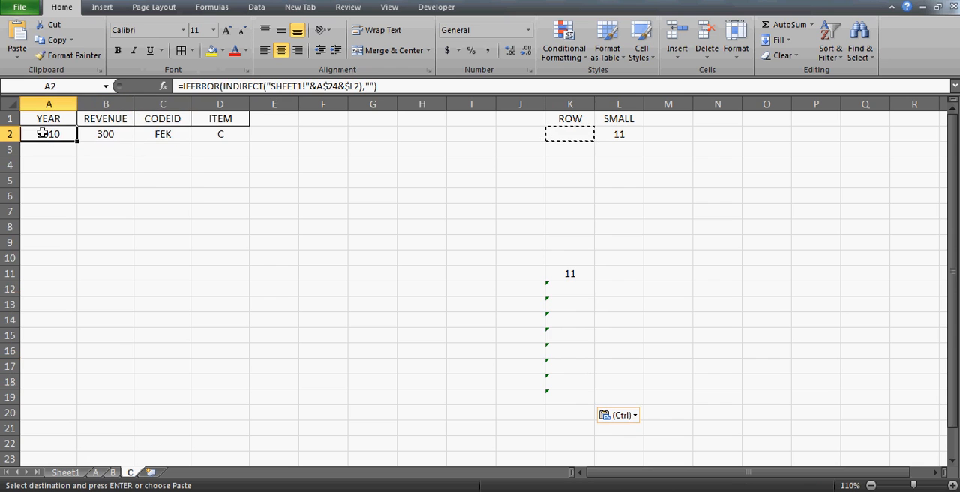
left_click(113, 472)
left_click(96, 473)
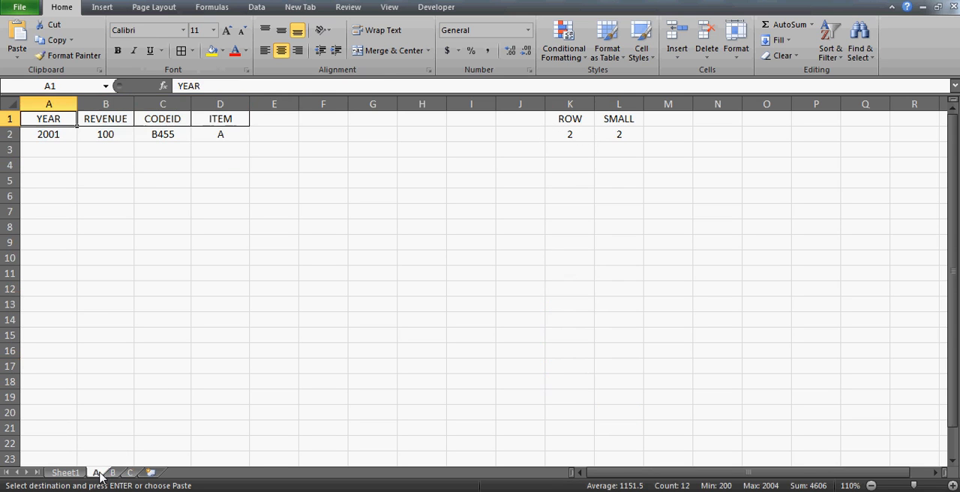
left_click(74, 473)
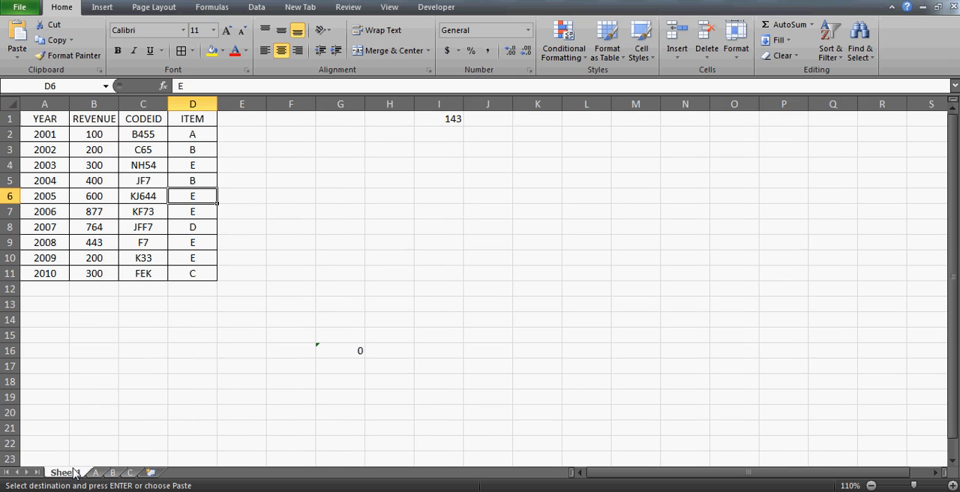
left_click(113, 288)
left_click(432, 225)
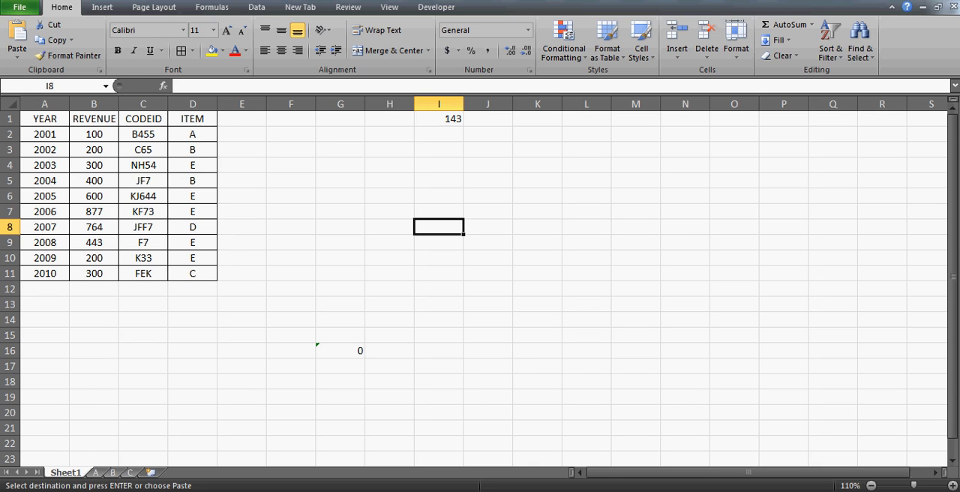
Switch to the browser to view the excelvbalover.com video tutorial list, and return to Sheet1 in Excel.
left_click(384, 491)
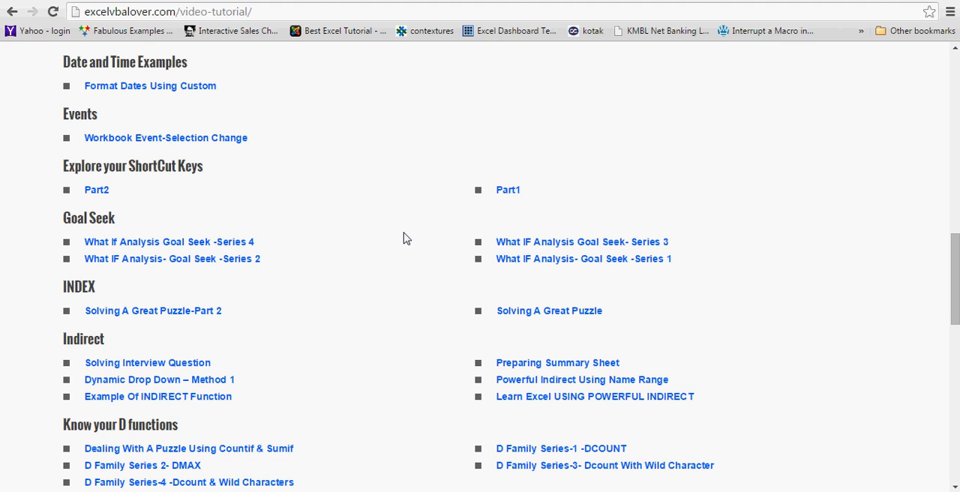
key("alt+Tab")
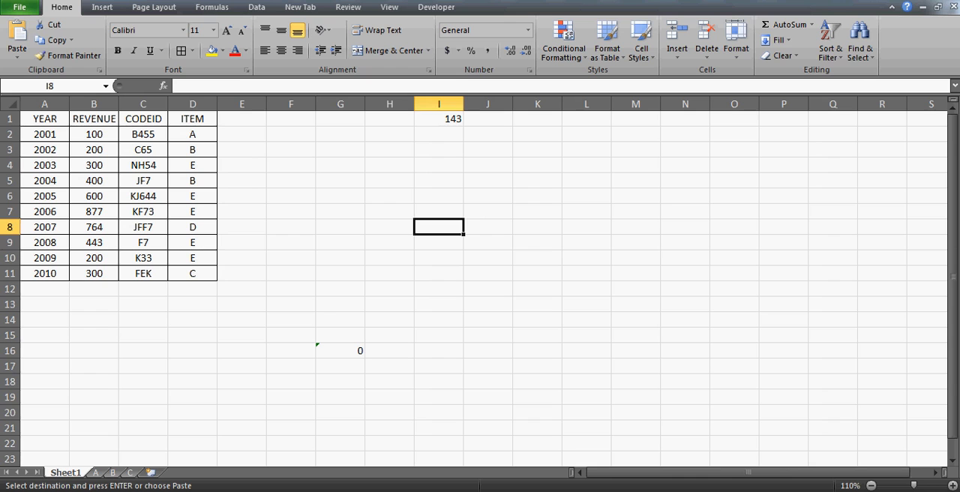
left_click(307, 238)
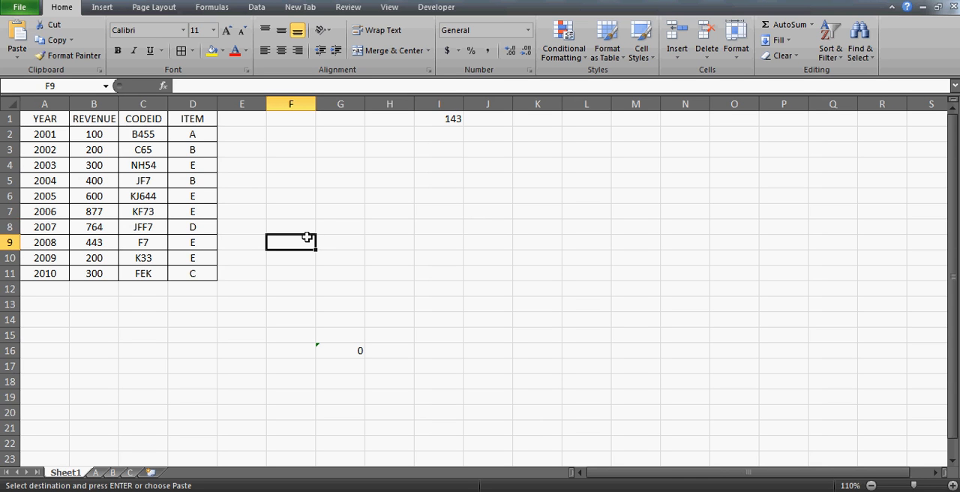